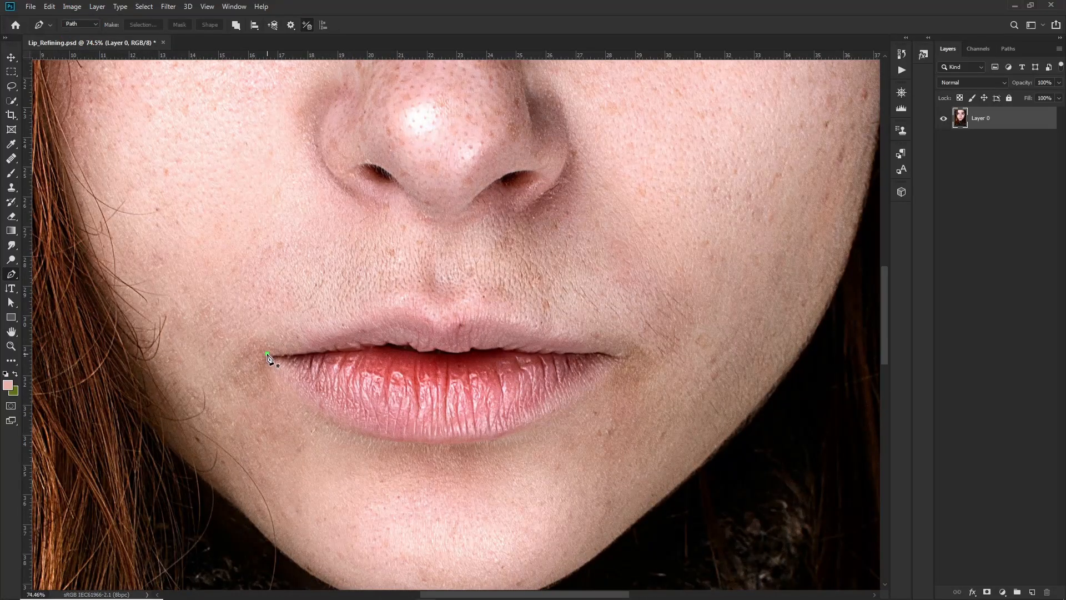
Step: Draw a closed Pen tool path around the lips, with a curved segment along the lower lip
drag(410, 308, 445, 326)
drag(502, 433, 489, 441)
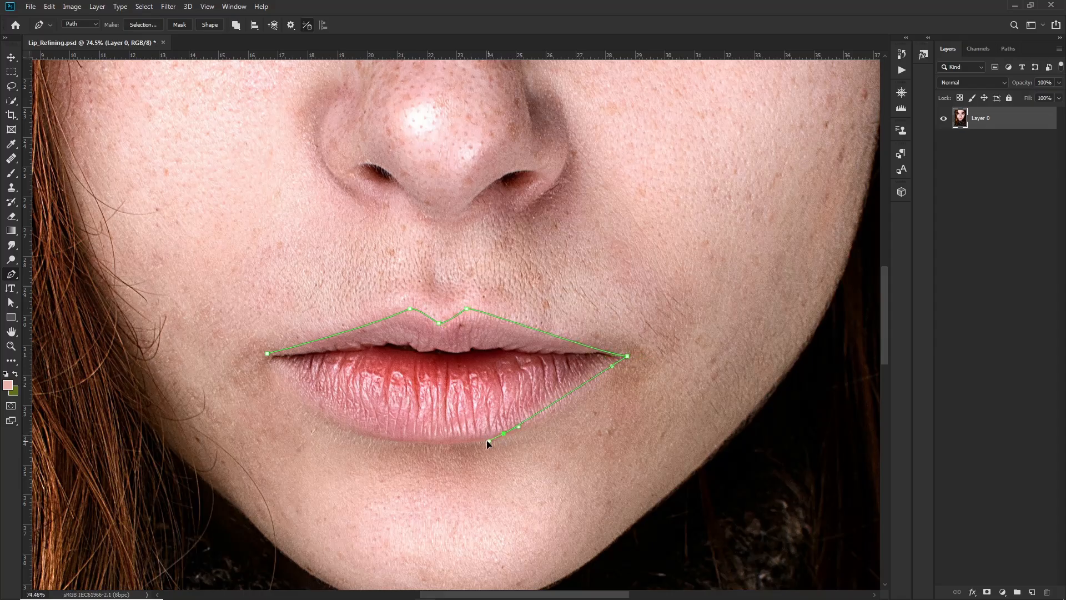
drag(370, 435, 346, 428)
click(272, 358)
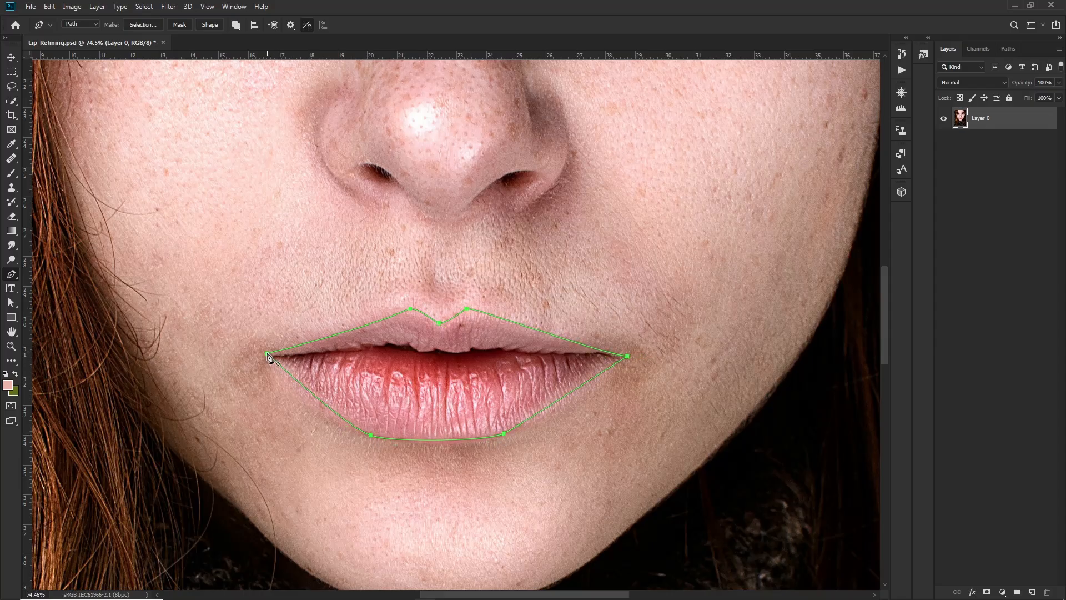
Step: Fine-tune the path's anchor points at the two upper-lip peaks and the left mouth corner
scroll(415, 302, up, 3)
key(v)
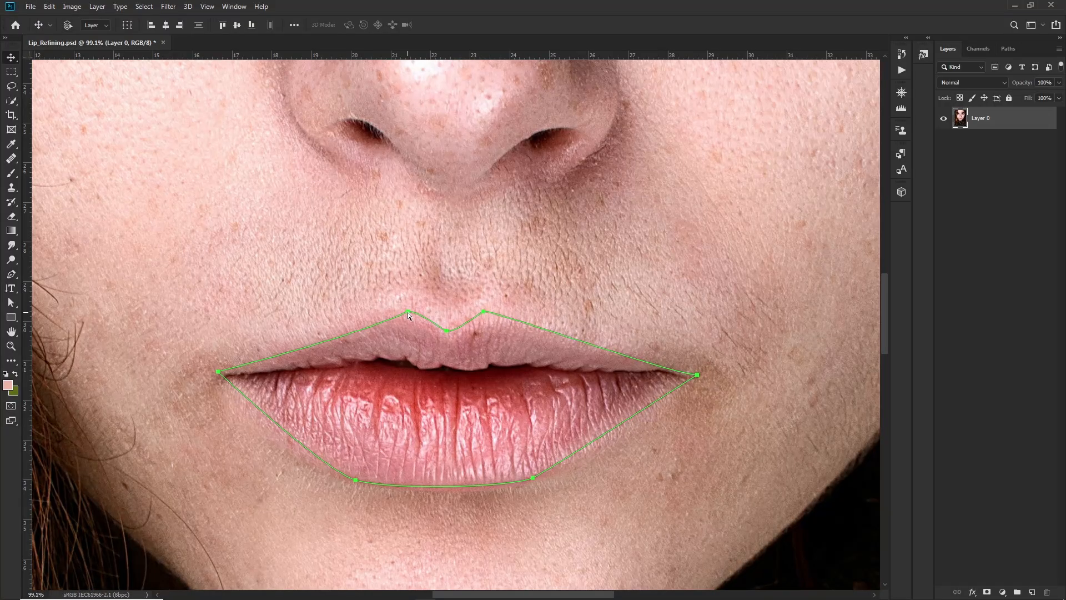
drag(409, 315, 411, 314)
click(484, 314)
drag(218, 372, 219, 375)
Step: Even out the two lower-lip anchors' curve handles with the help of temporary vertical guides, and remove the guides
drag(26, 223, 354, 297)
drag(26, 244, 534, 347)
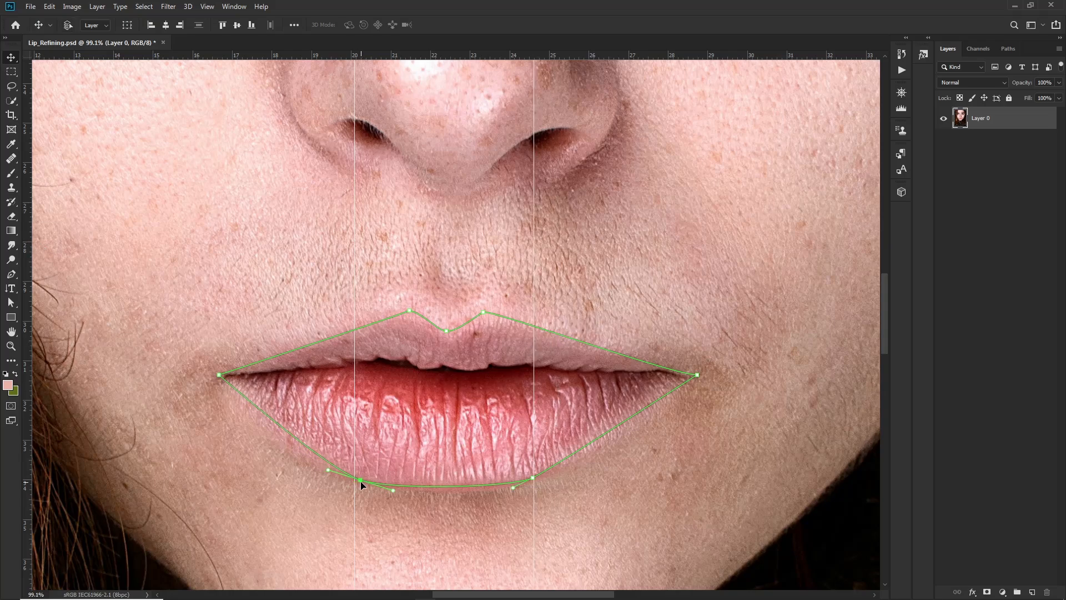
drag(393, 491, 398, 490)
drag(514, 489, 510, 489)
click(207, 7)
click(277, 280)
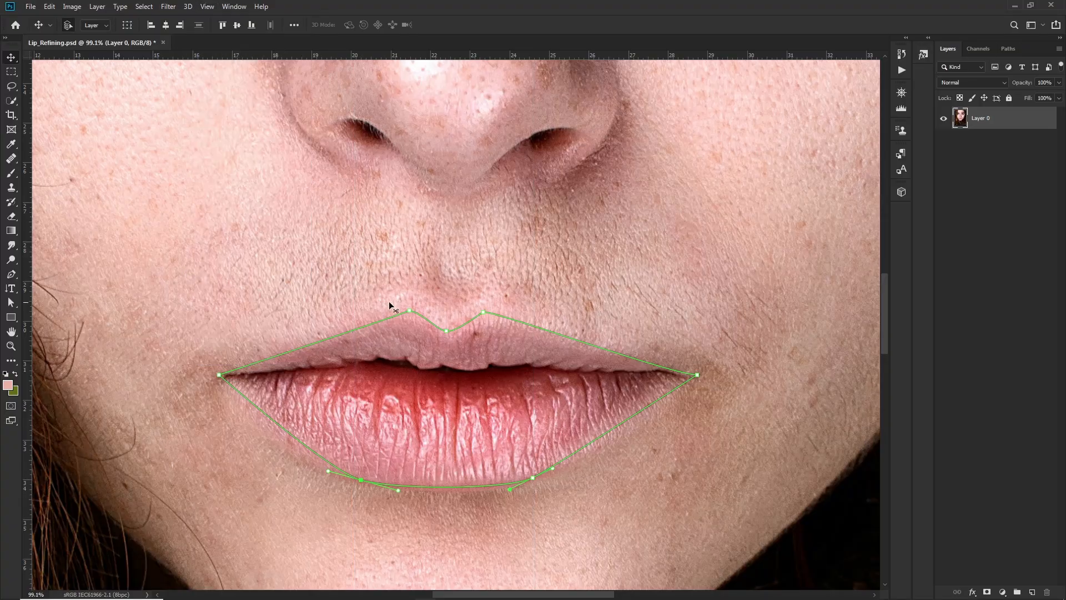
Step: Check the two lower-lip anchors against the upper lip using vertical guides, and hide the guides
key(ctrl+0)
scroll(502, 381, up, 5)
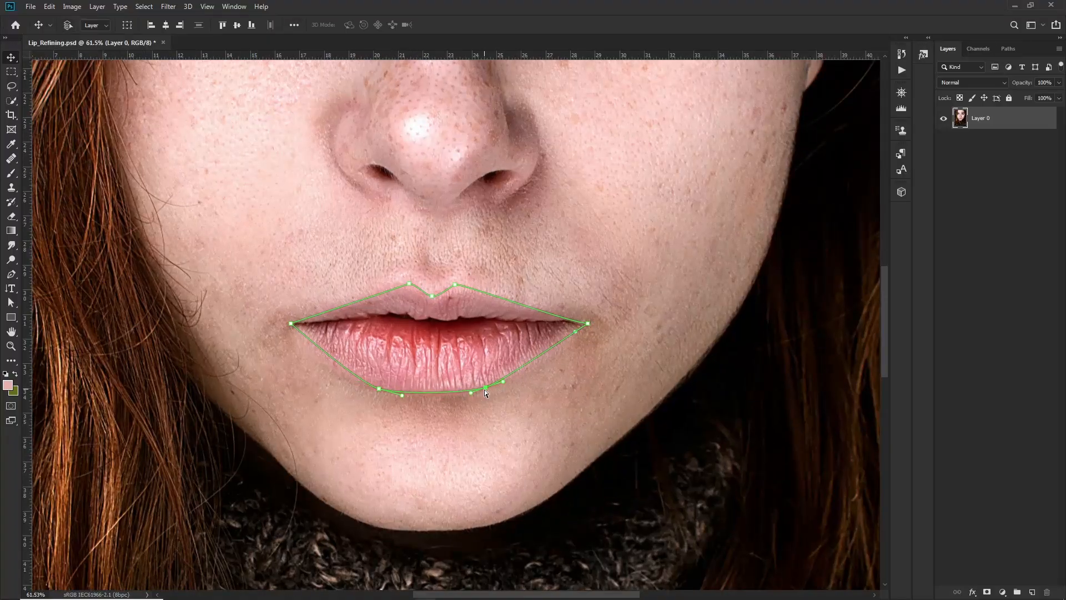
scroll(484, 389, down, 2)
scroll(544, 382, up, 2)
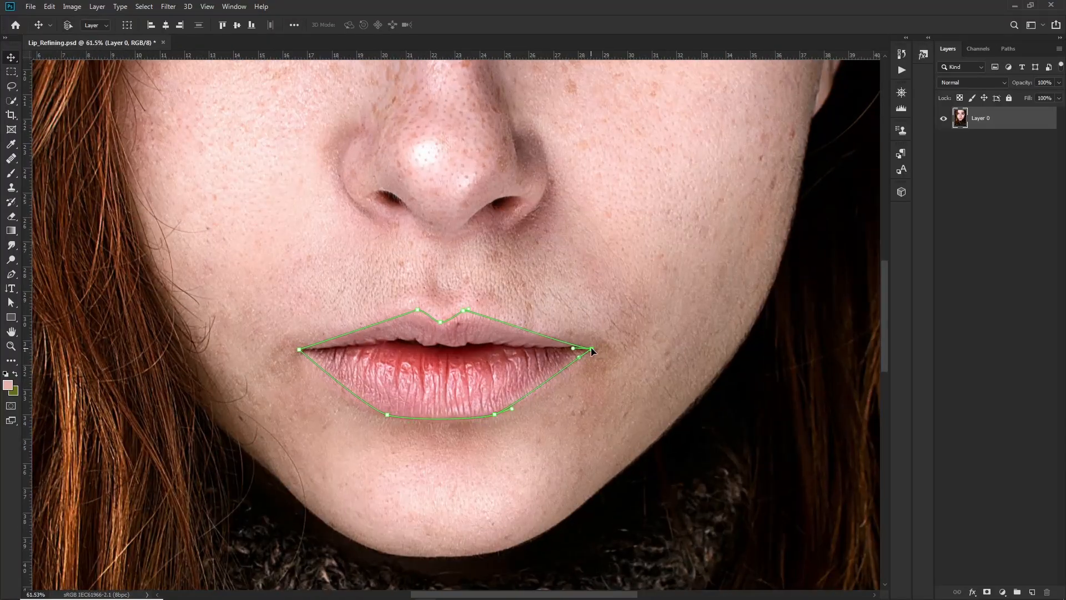
scroll(592, 351, down, 2)
scroll(577, 357, up, 3)
drag(25, 198, 366, 264)
drag(25, 222, 499, 305)
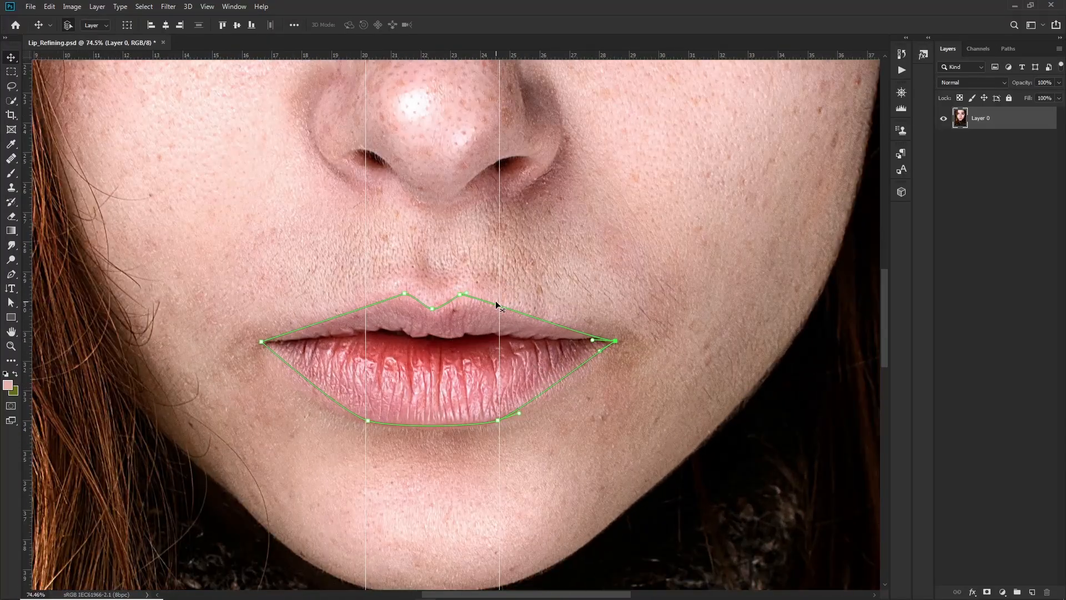
key(ctrl+semicolon)
Step: Refine the positions and handles of the two lower-lip anchors to smooth the path's bottom curve
drag(370, 416, 332, 400)
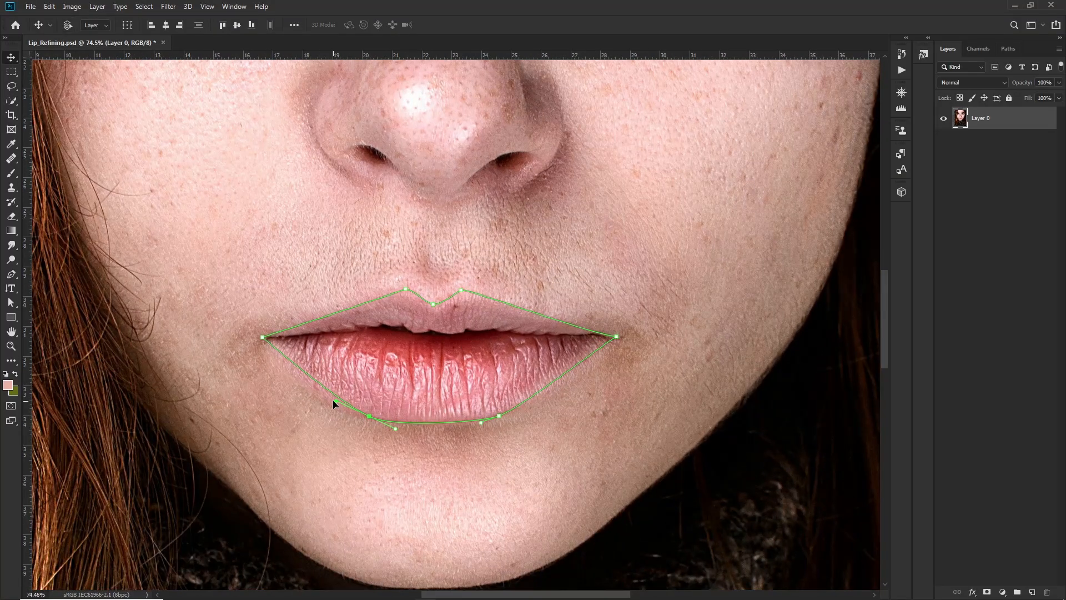
scroll(389, 405, down, 2)
scroll(479, 414, up, 2)
click(523, 416)
drag(523, 419, 520, 421)
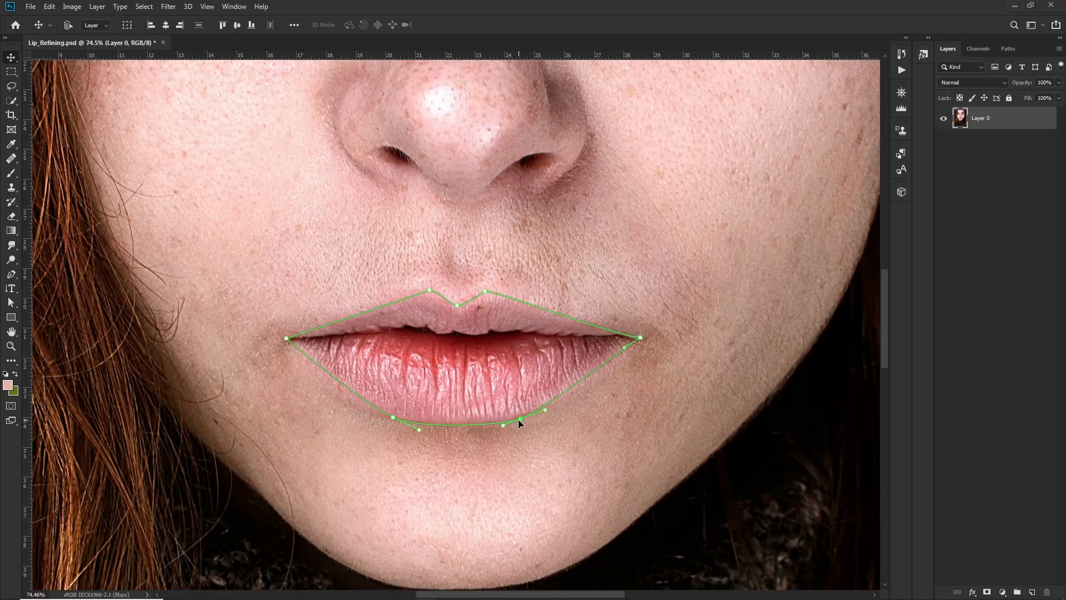
Step: Save the work path under the name "lip shape"
scroll(625, 351, down, 3)
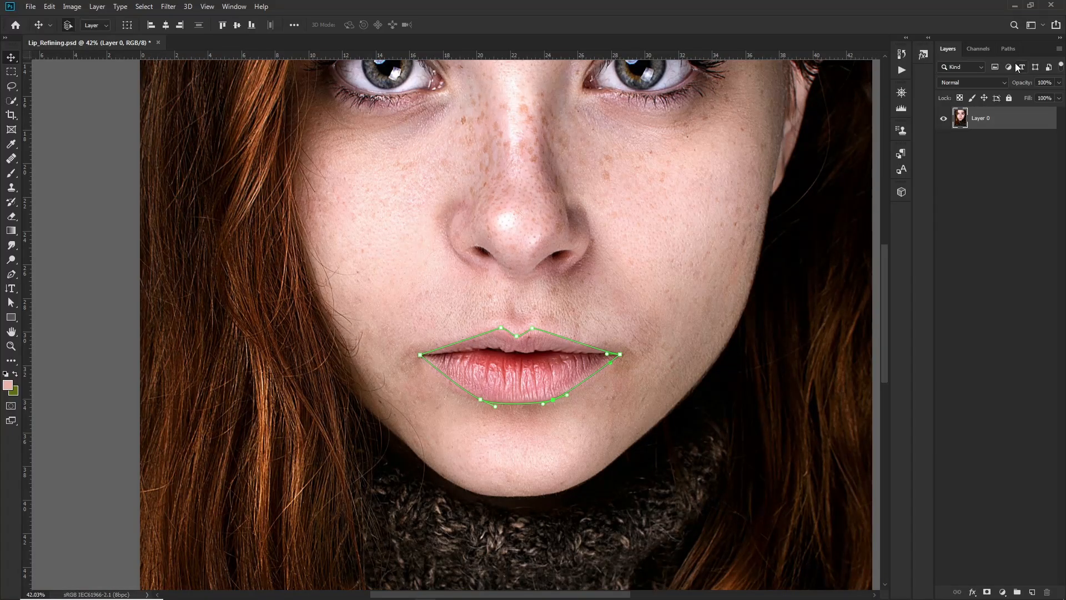
click(1008, 49)
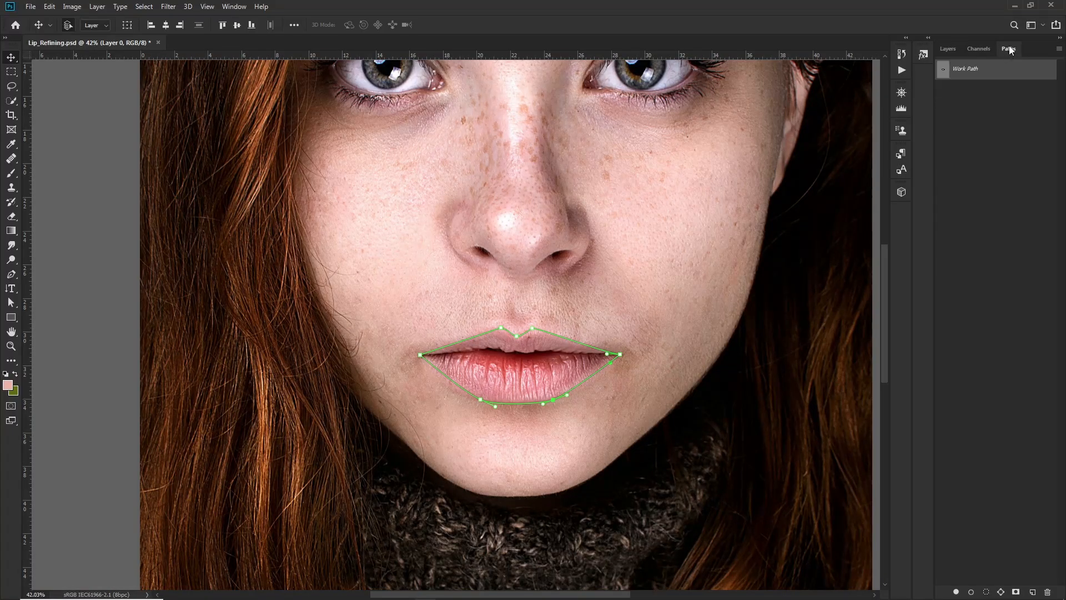
double_click(947, 69)
text(lip s)
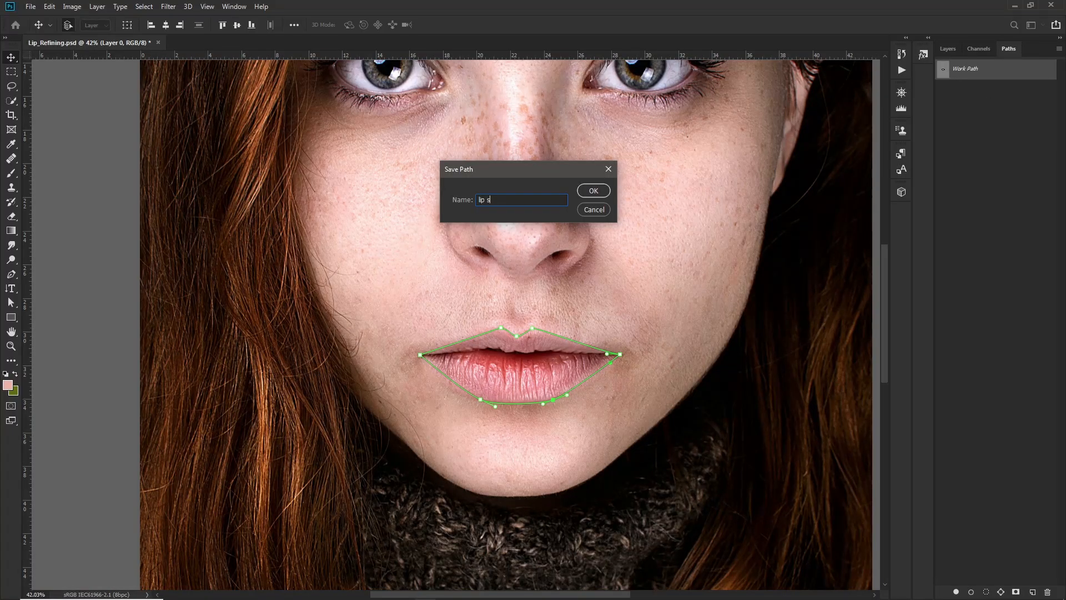
text(hape)
key(Return)
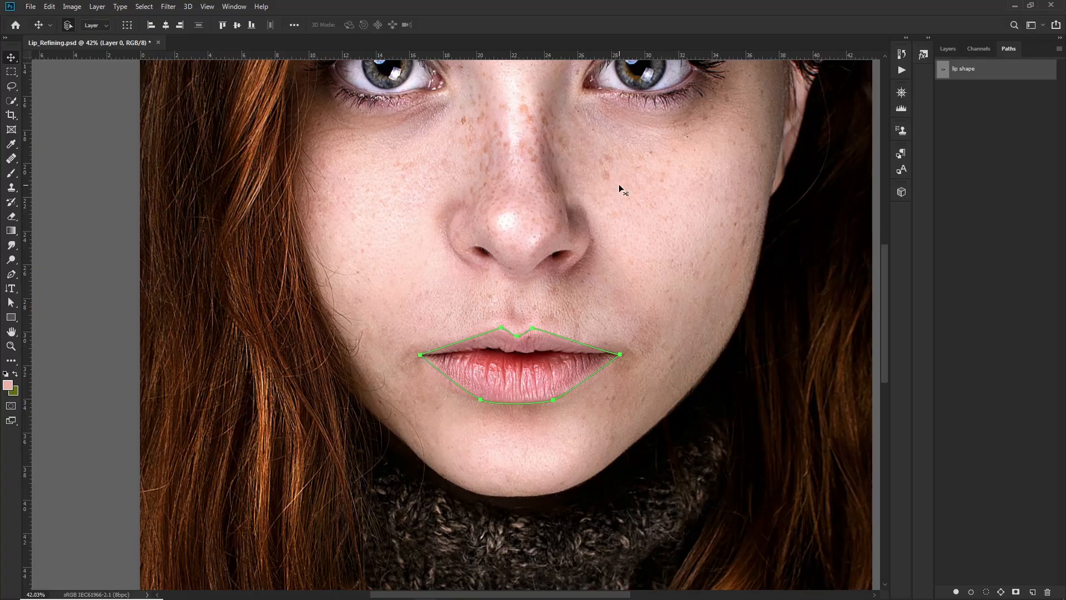
Step: Add a new layer above Layer 0 and convert the lip path into a new selection with 0 pixels feather
scroll(498, 306, up, 1)
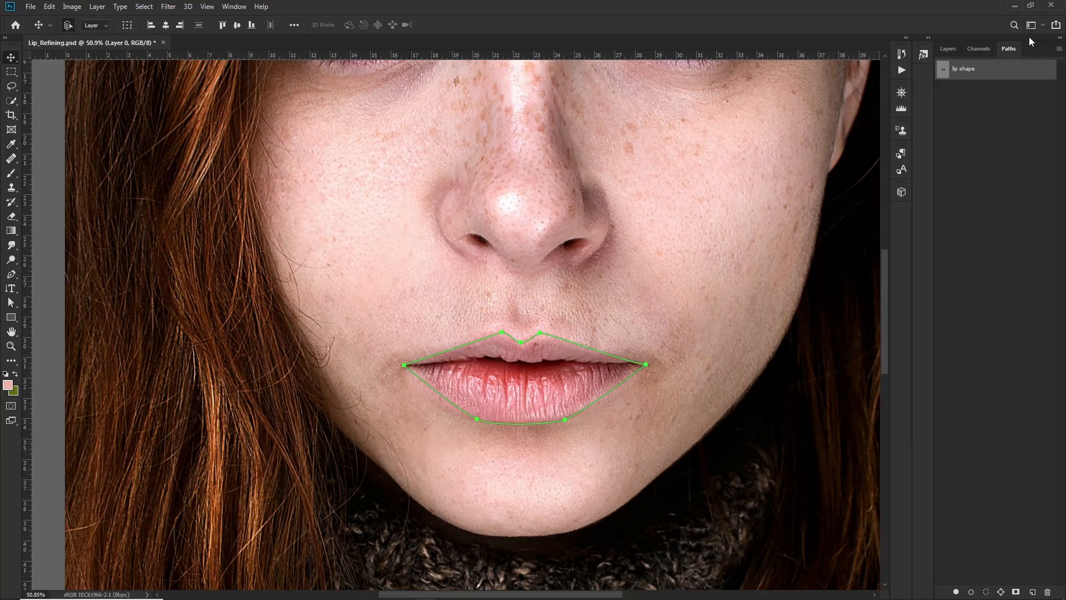
click(936, 51)
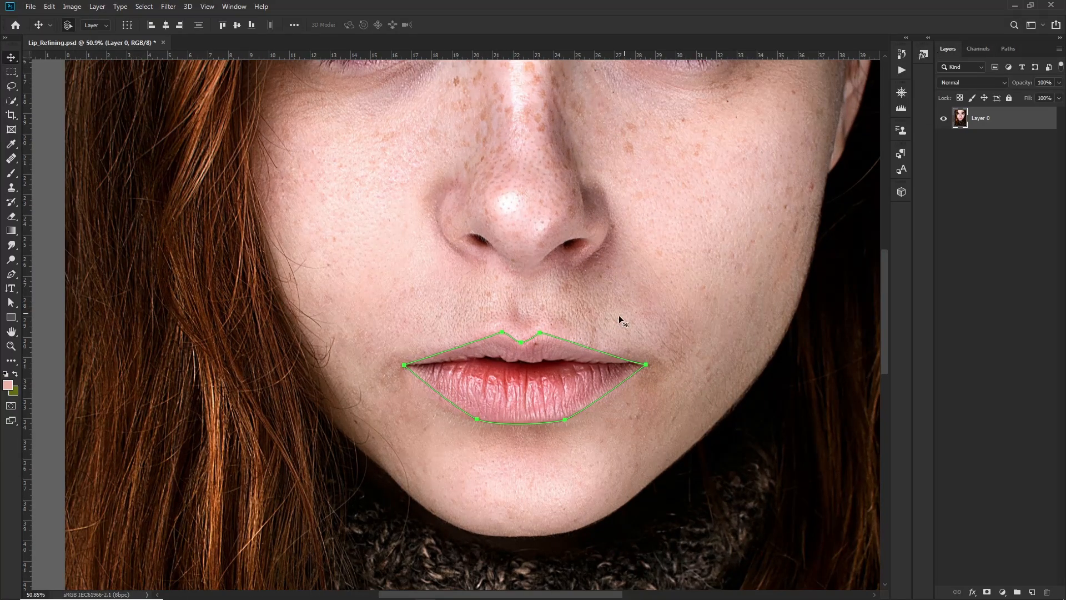
scroll(620, 321, down, 1)
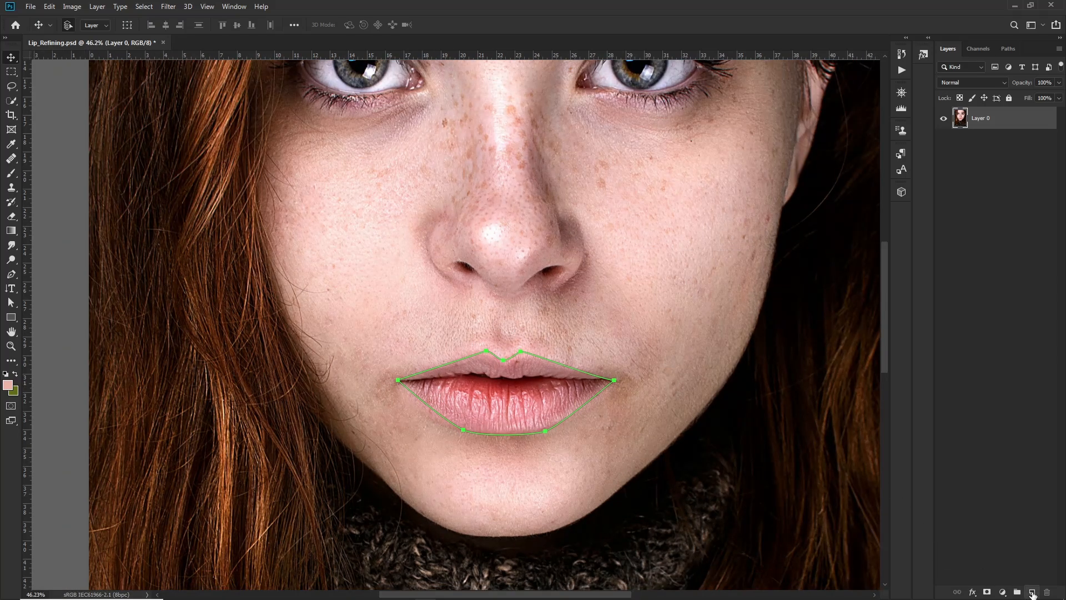
click(1032, 592)
key(p)
right_click(531, 386)
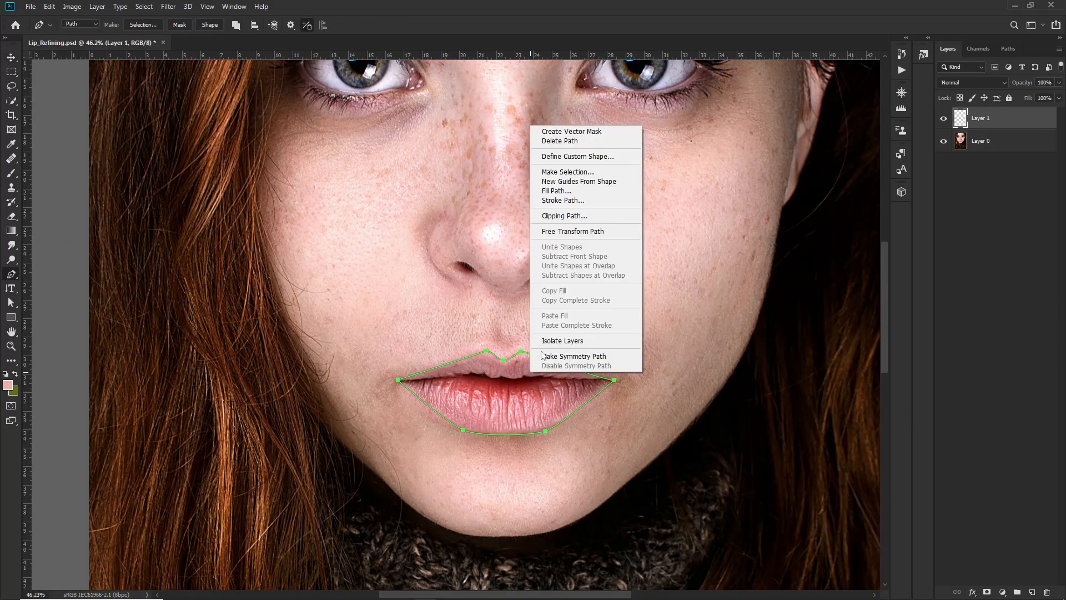
click(559, 172)
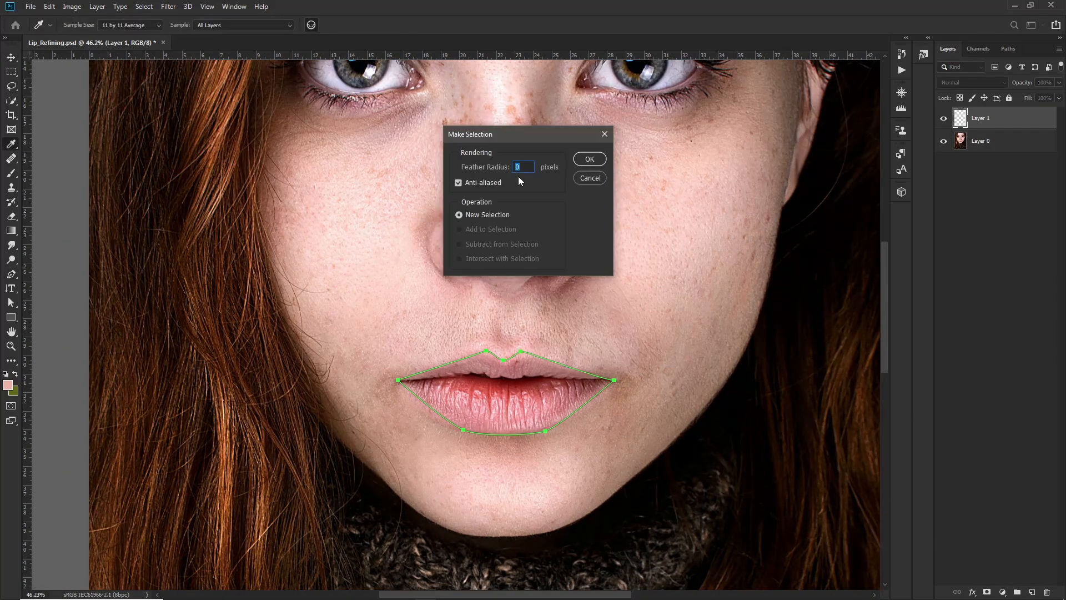
click(590, 160)
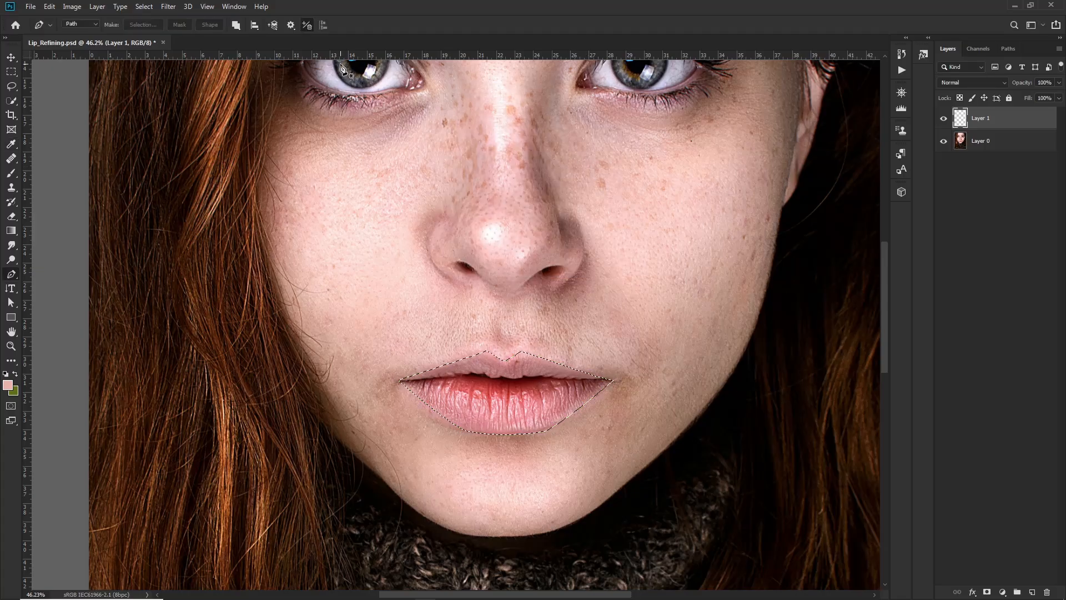
Step: Soften the edge of the lip selection in Quick Mask mode with a Gaussian Blur of 5.2 pixels radius
key(q)
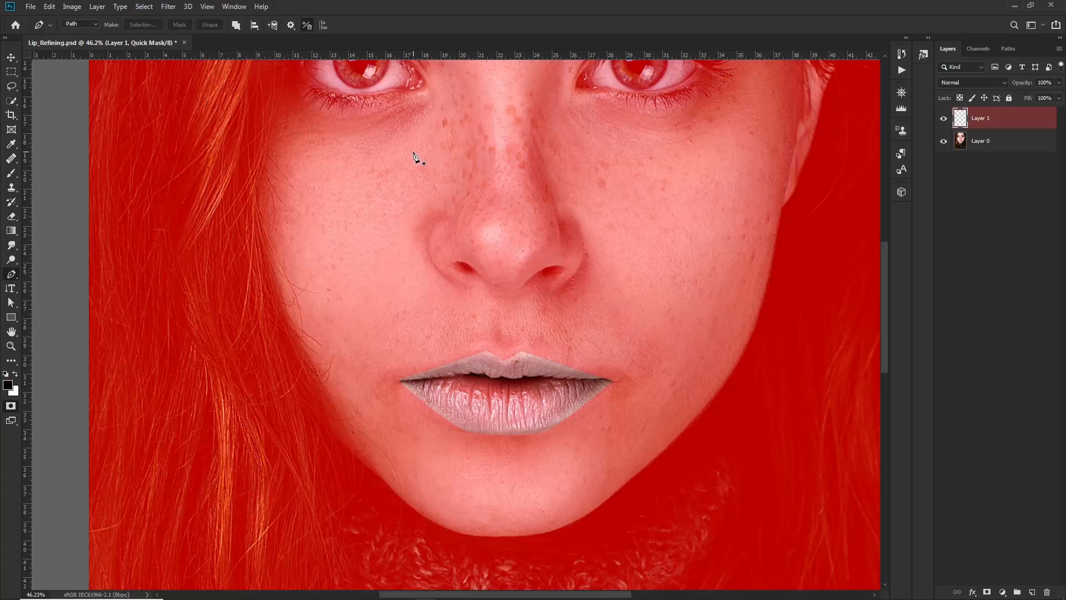
click(165, 8)
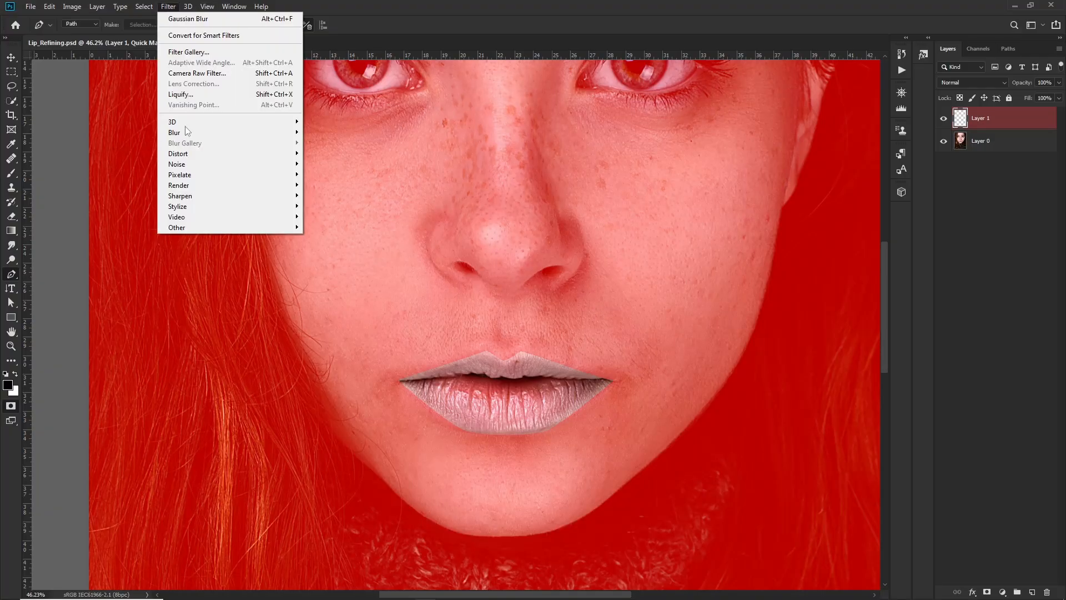
click(332, 174)
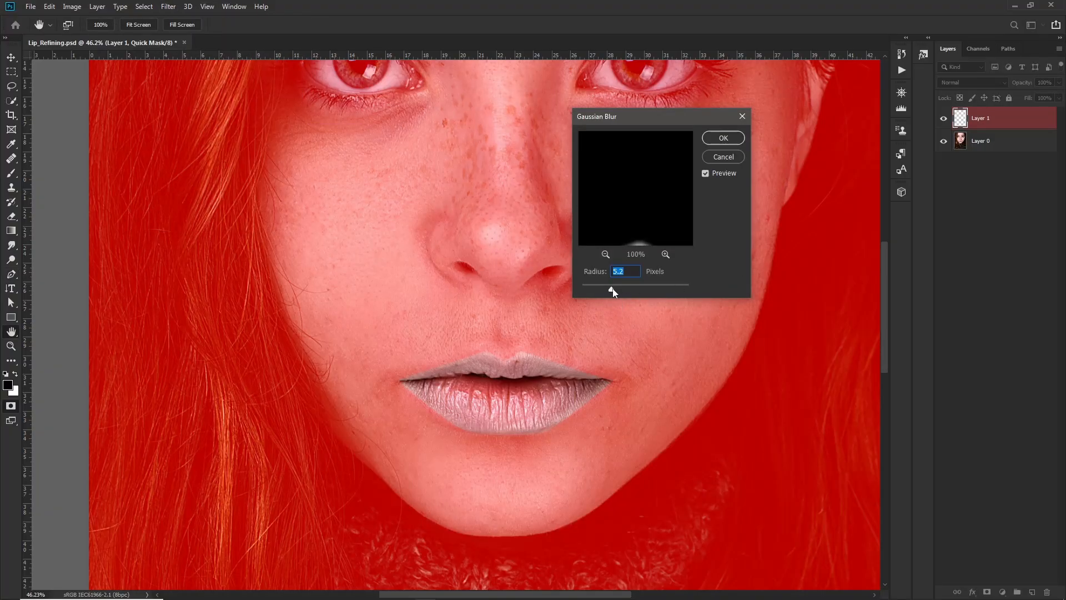
drag(564, 288, 613, 291)
click(723, 138)
key(p)
scroll(634, 311, up, 3)
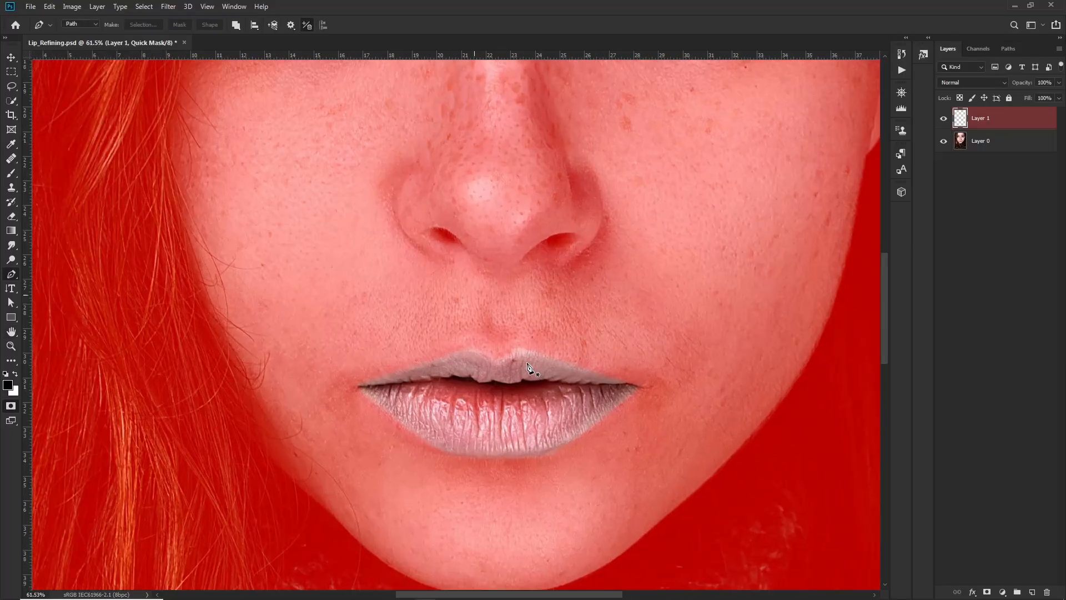
scroll(590, 374, down, 3)
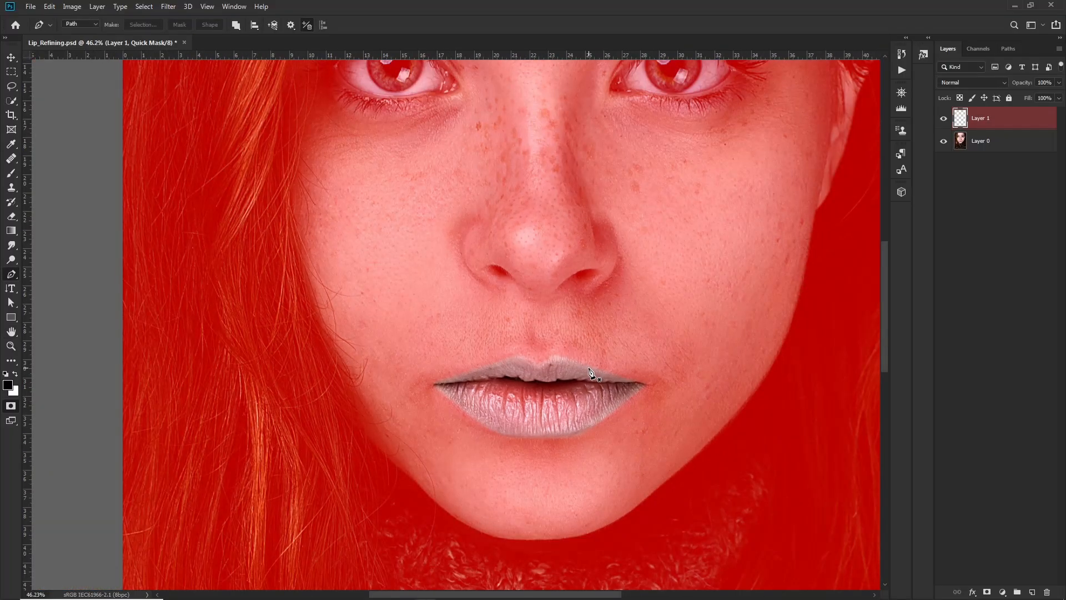
Step: Leave Quick Mask mode and invert the selection to cover everything except the lips
key(q)
key(ctrl+shift+i)
key(ctrl+0)
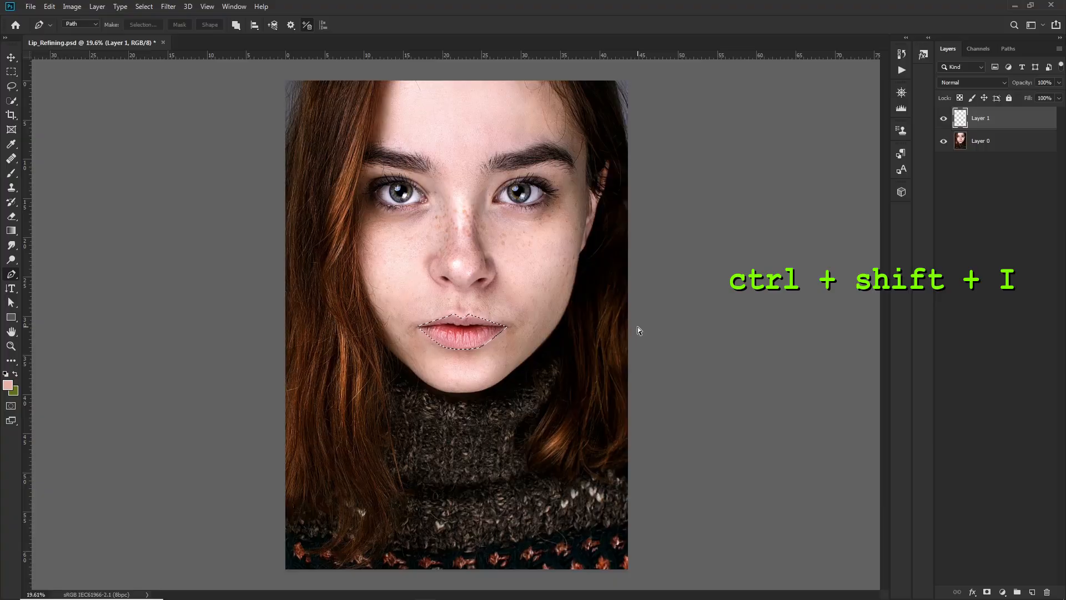
key(ctrl+shift+i)
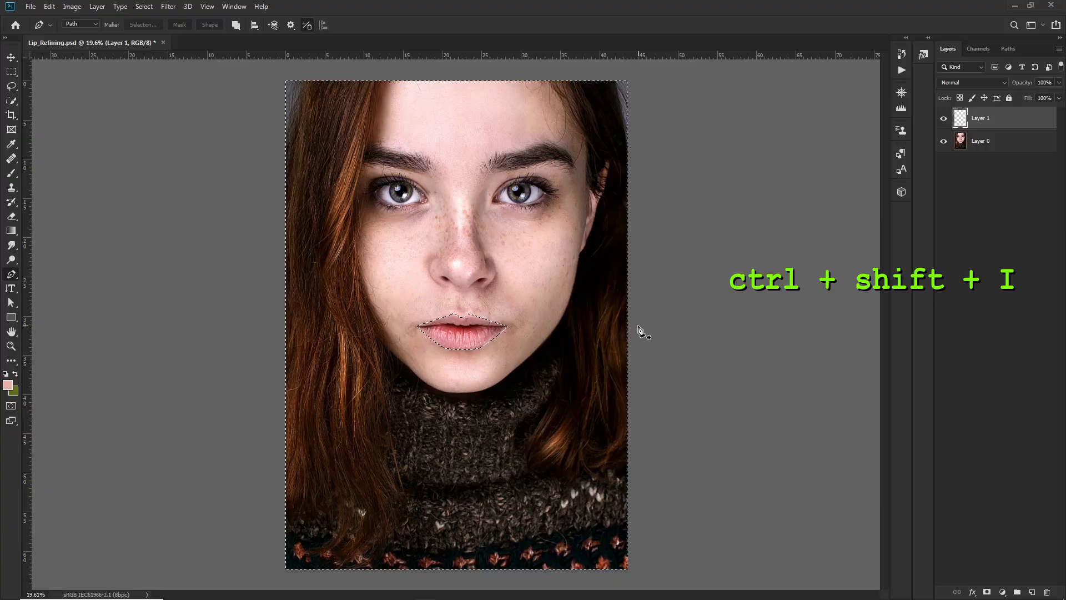
Step: Switch to the Clone Stamp tool and reduce its soft round brush to 50 px for work along the lip edge
click(15, 190)
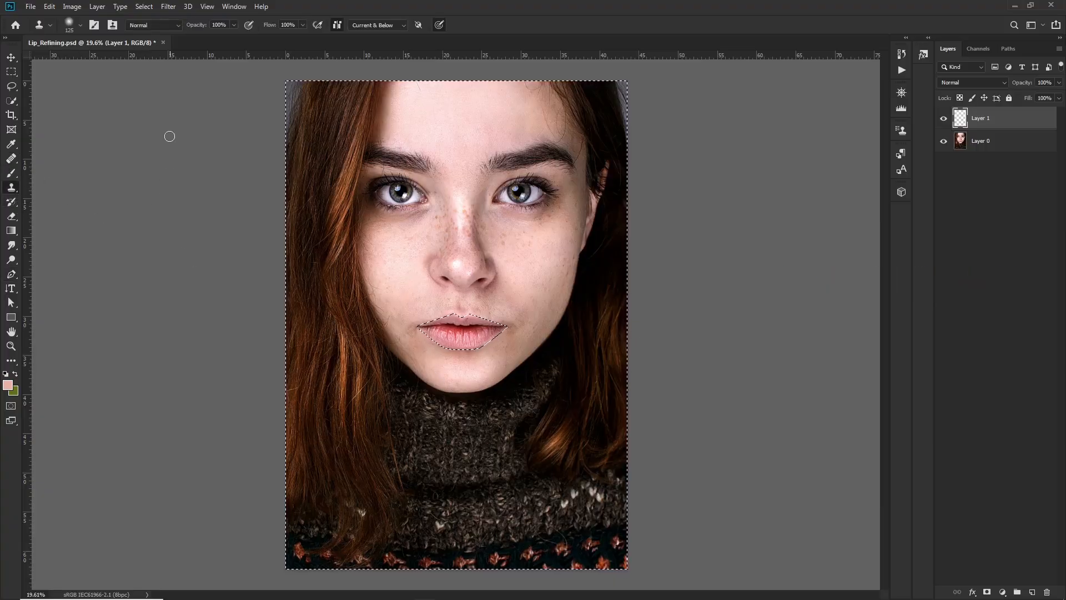
click(68, 25)
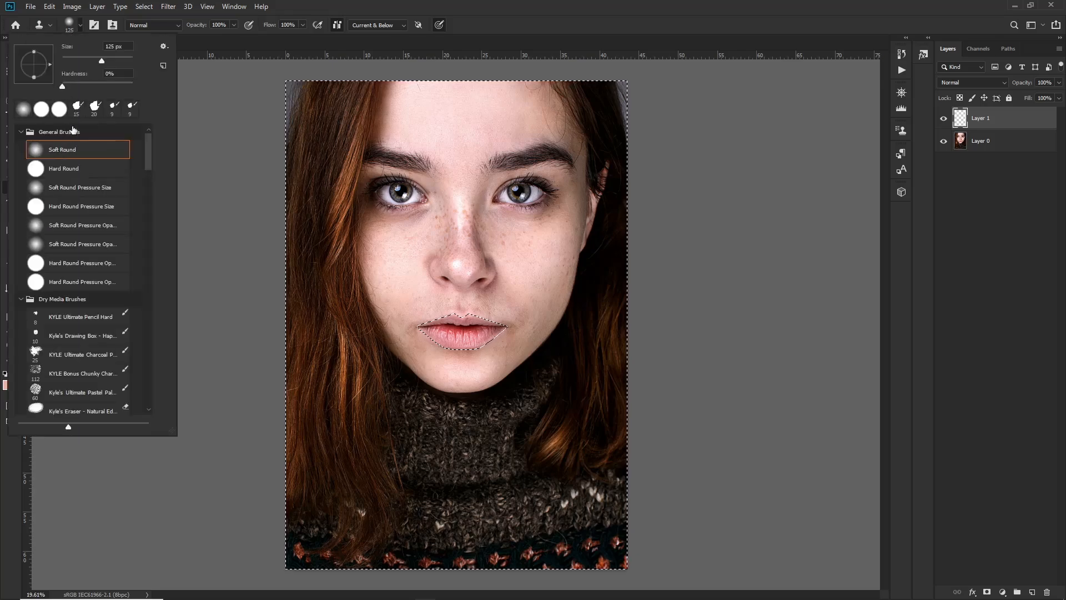
click(68, 28)
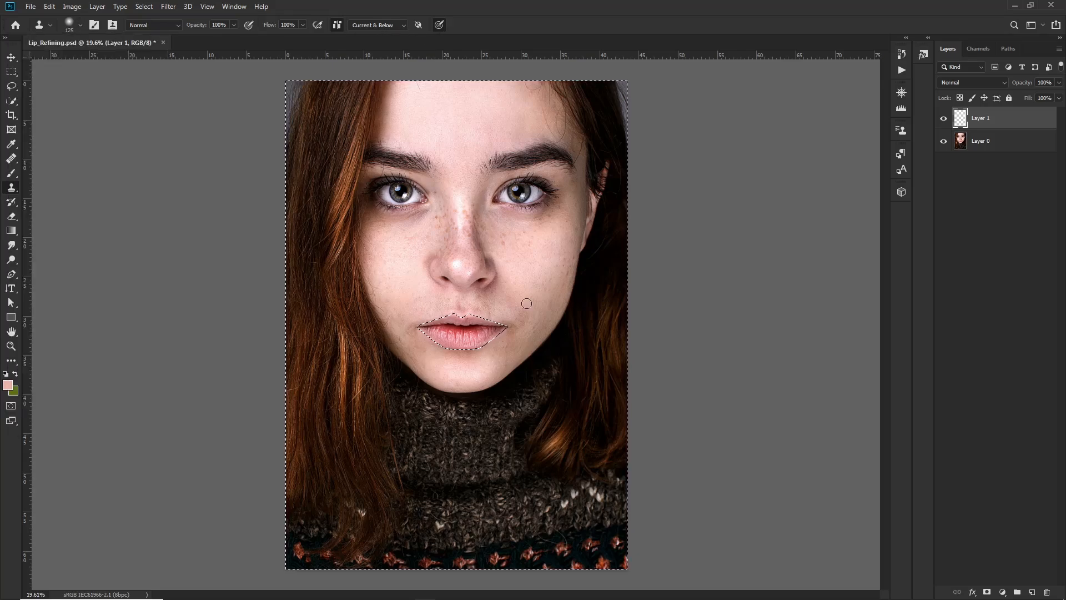
scroll(532, 325, up, 1)
scroll(532, 325, up, 10)
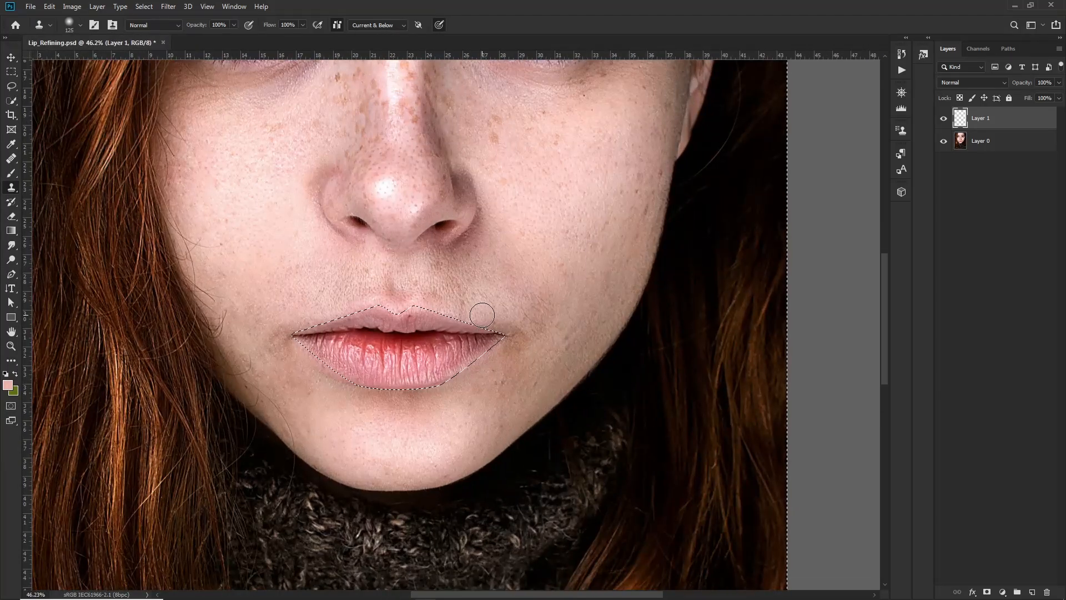
scroll(427, 303, up, 2)
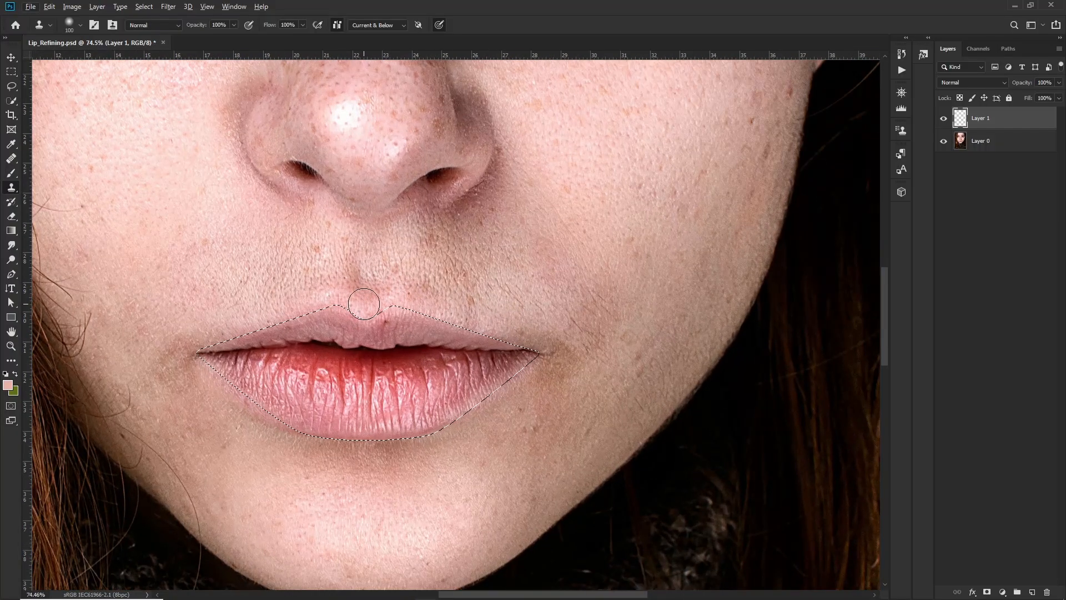
key(bracketleft)
key(bracketleft)
key(bracketleft)
key(bracketleft)
scroll(364, 304, up, 2)
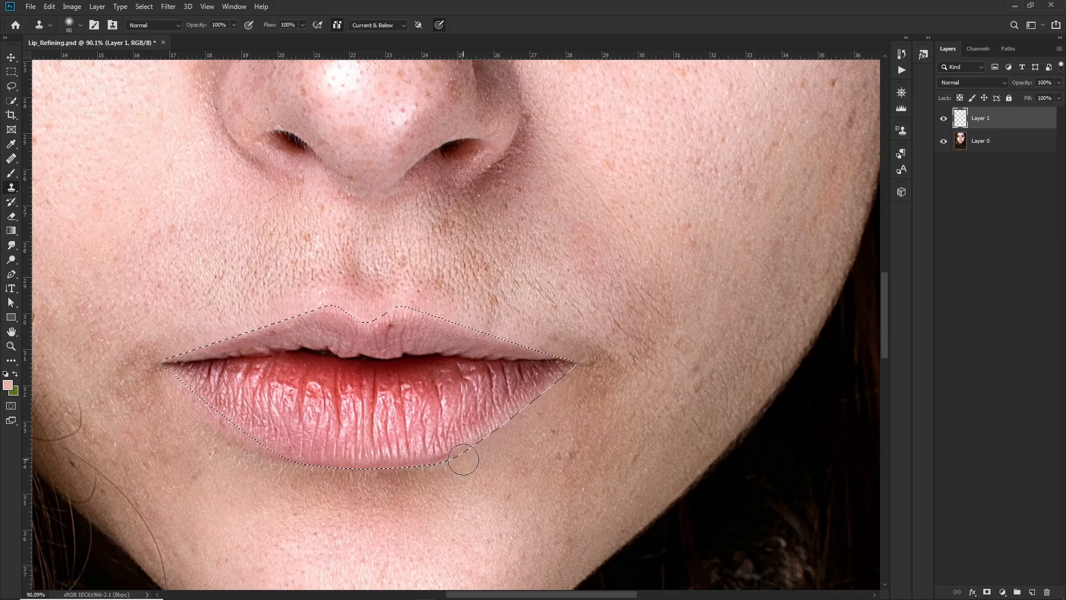
scroll(409, 471, up, 2)
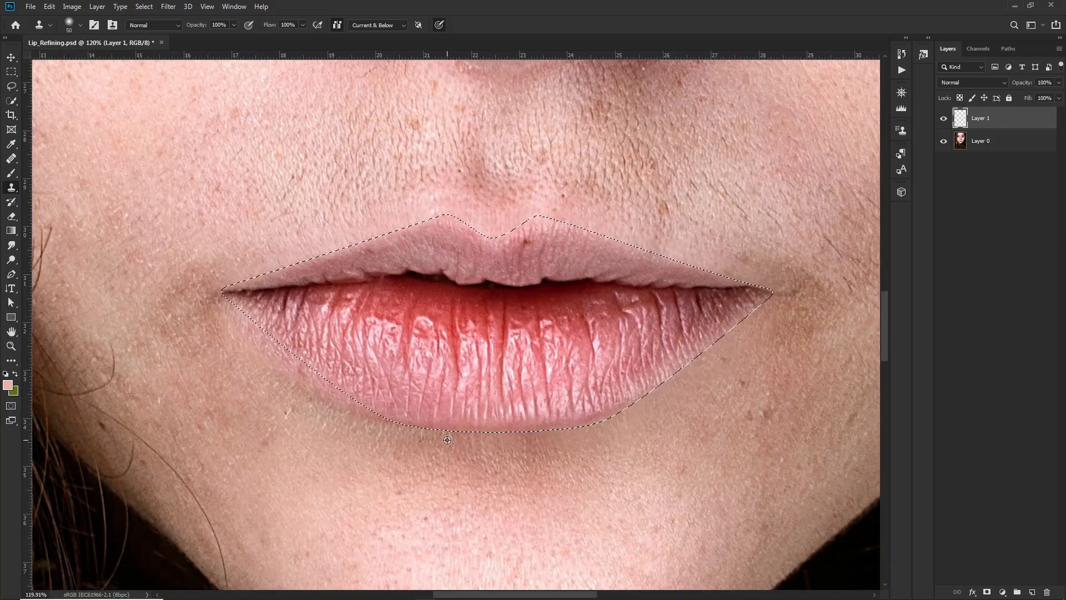
scroll(355, 418, down, 1)
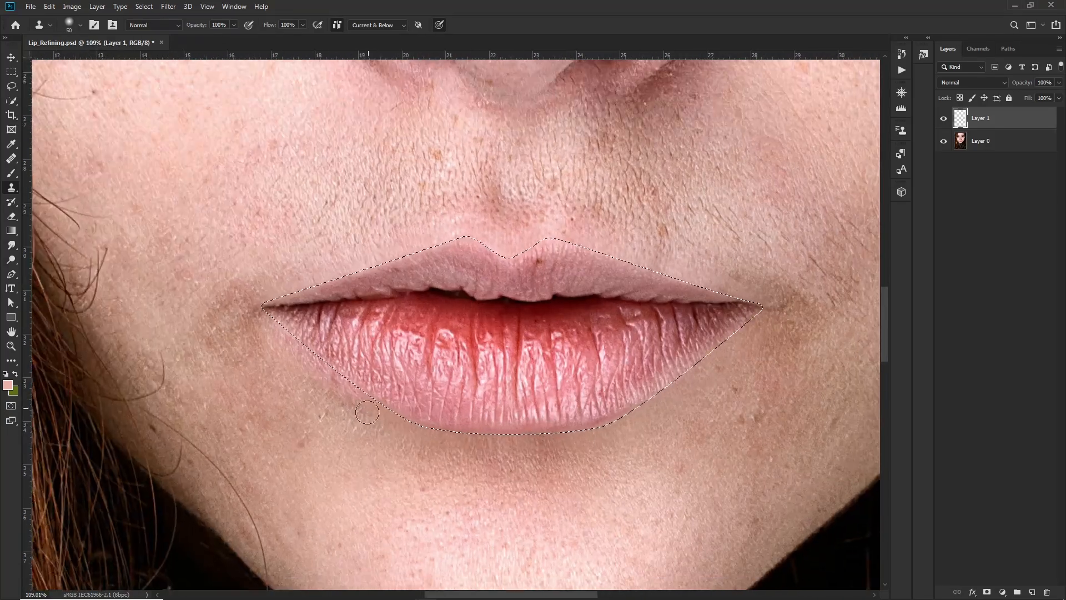
Step: Enlarge the Clone Stamp brush to 70 px for the skin around the lip edge
key(bracketright)
key(bracketright)
scroll(377, 316, down, 3)
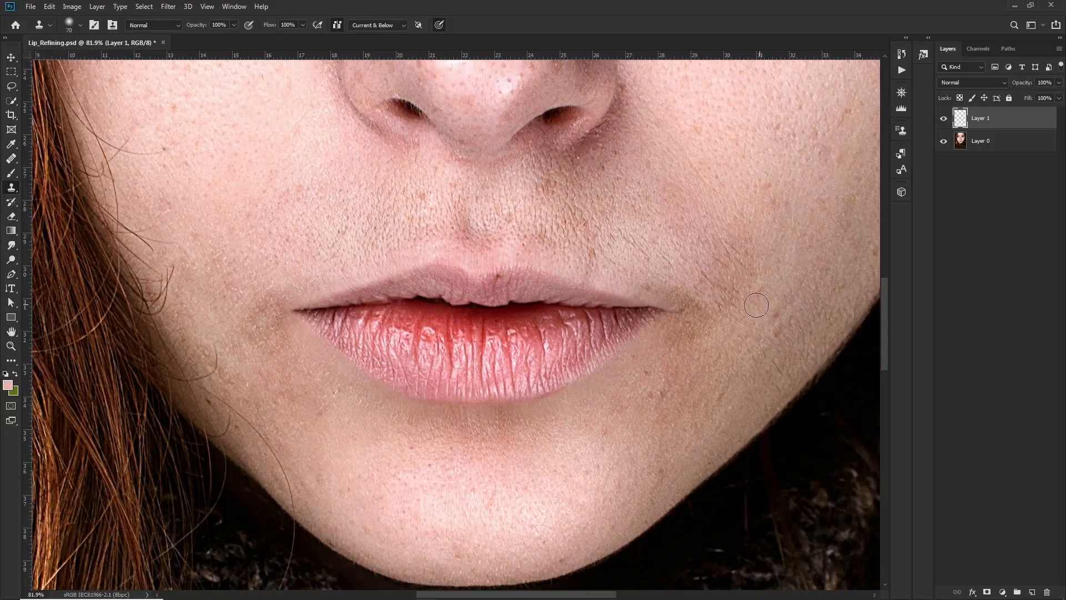
Step: Toggle Layer 1's visibility off and on to compare the lips before and after the skin cloning
scroll(579, 364, down, 4)
scroll(580, 365, down, 4)
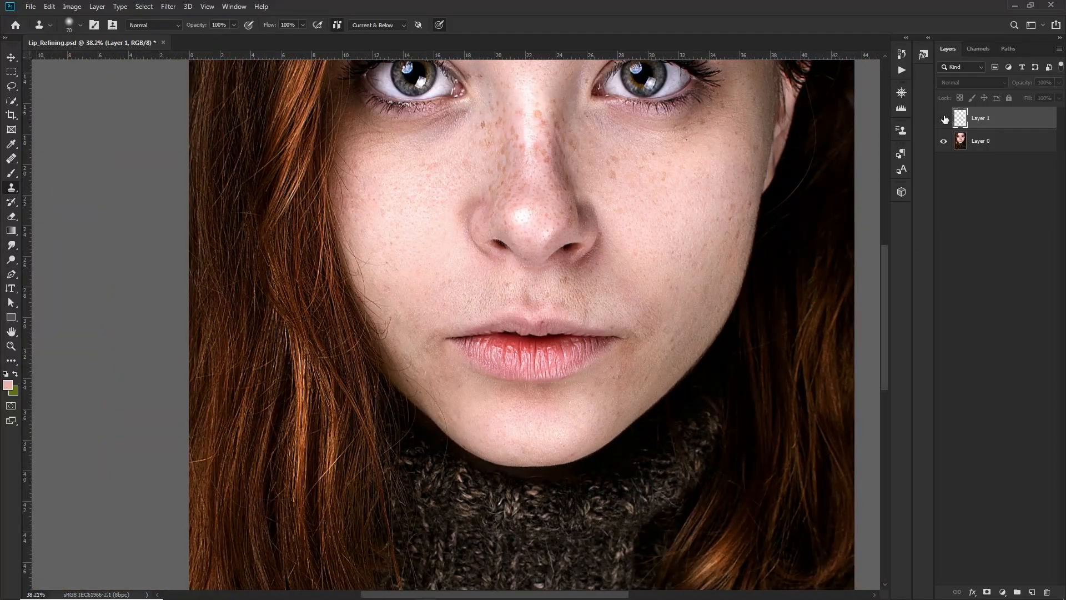
click(944, 118)
click(944, 118)
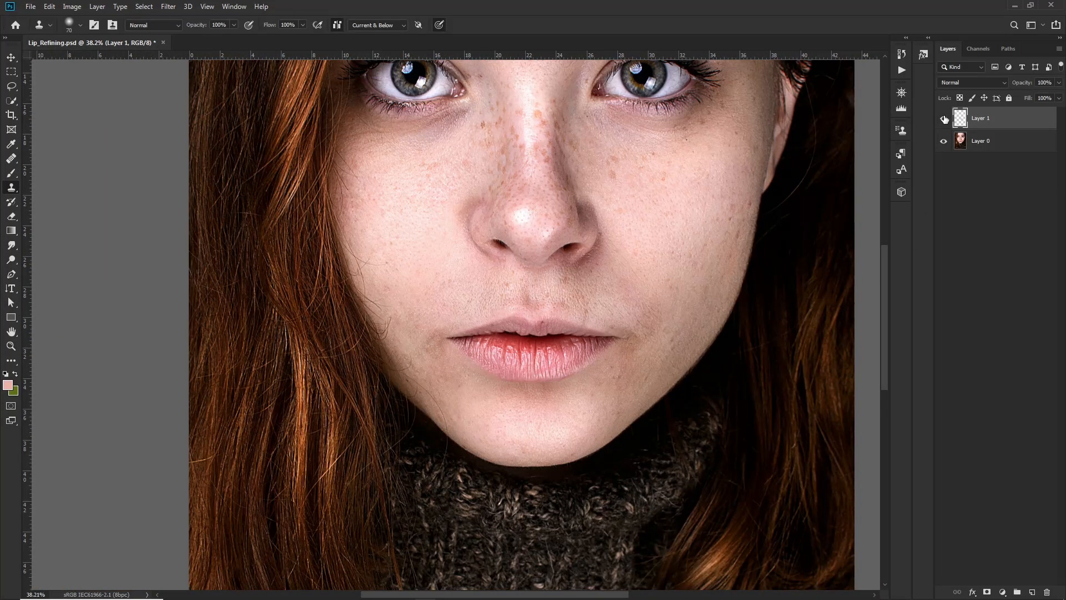
scroll(583, 361, up, 4)
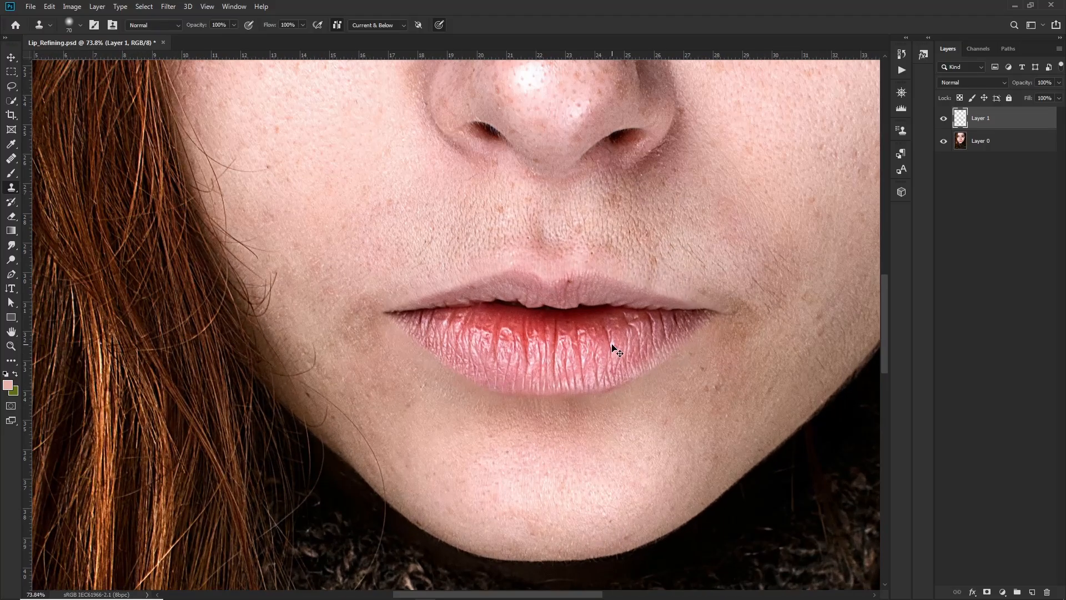
Step: Add a new layer above Layer 1 and invert the redisplayed selection so that it covers only the lips
key(ctrl+Return)
scroll(486, 407, down, 4)
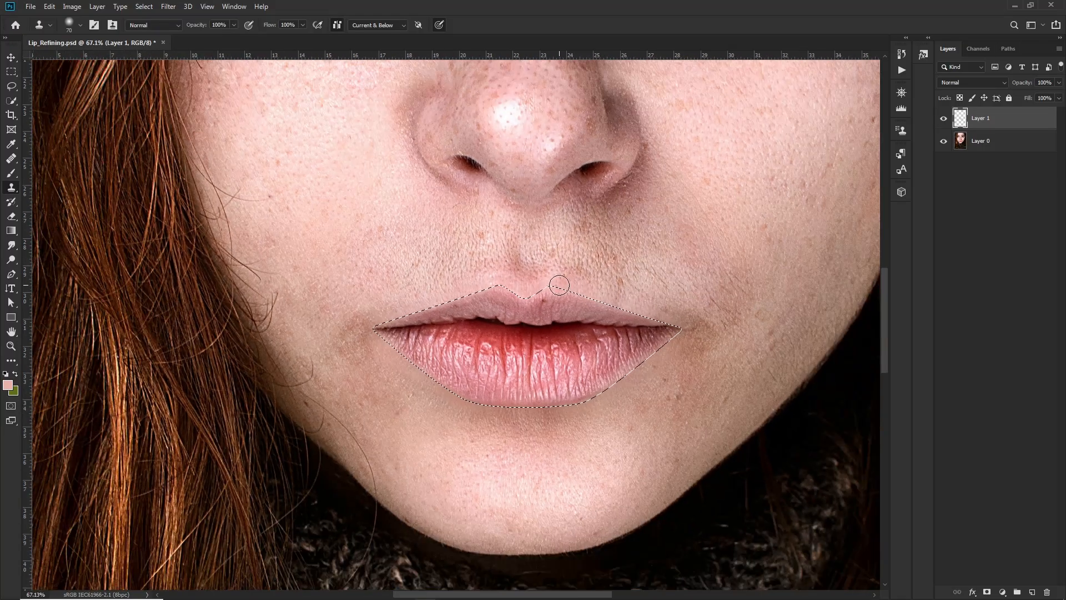
scroll(455, 323, down, 4)
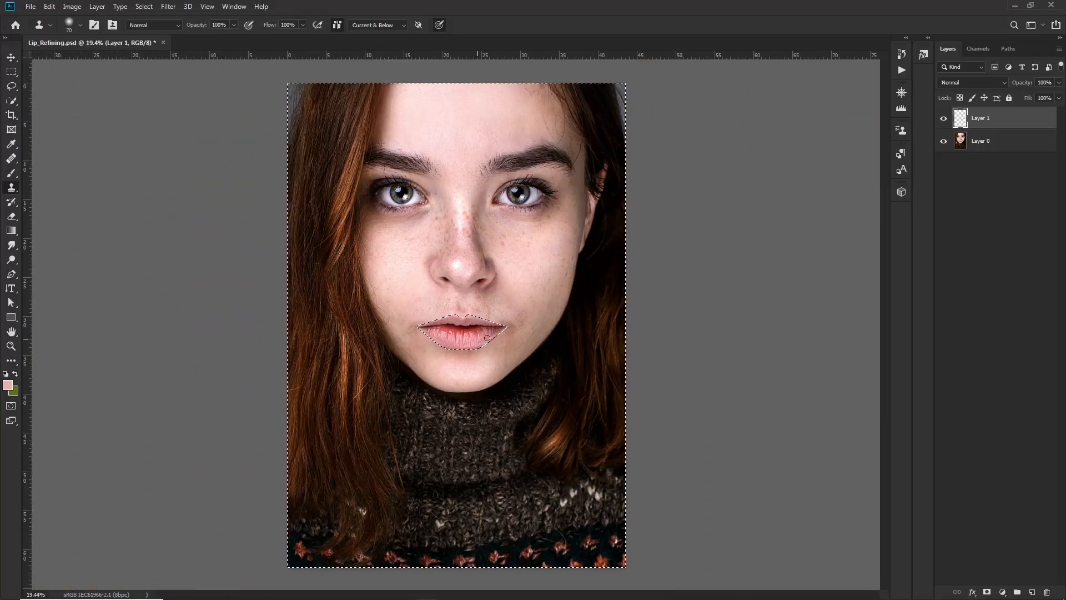
click(1033, 592)
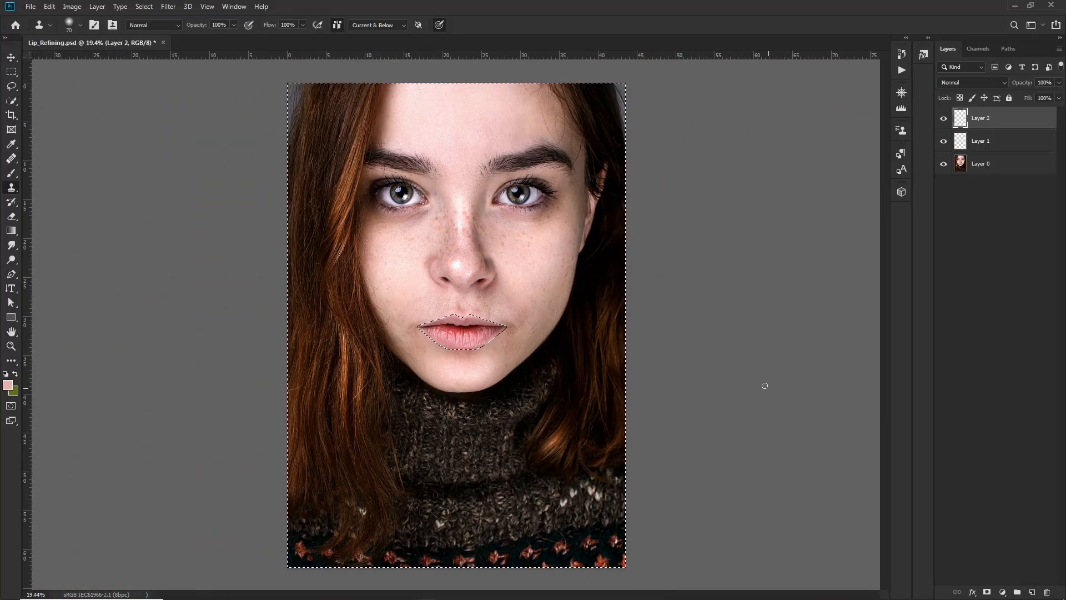
key(ctrl+shift+i)
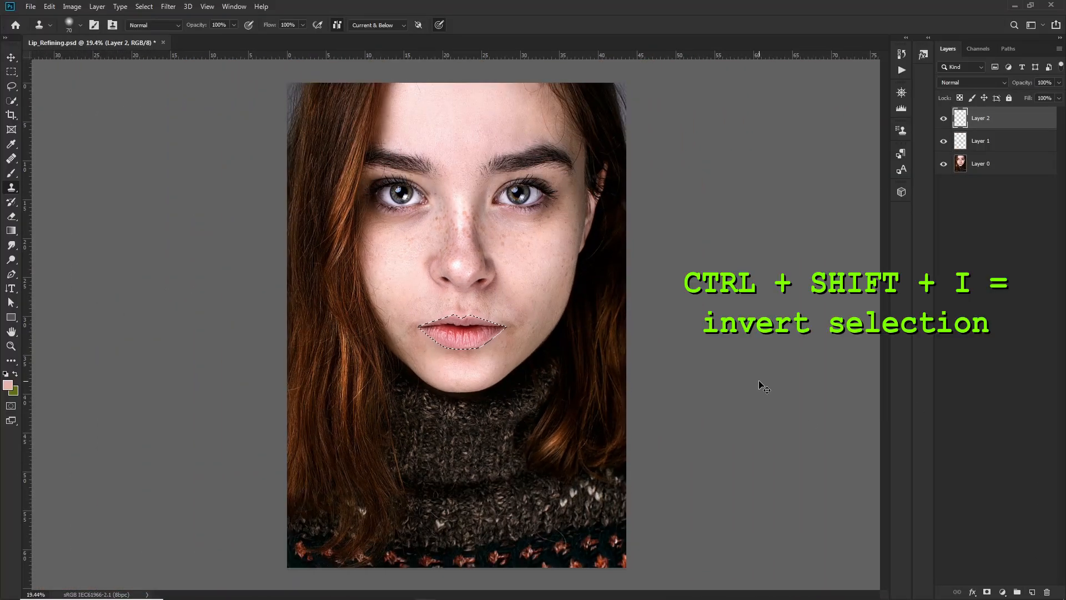
Step: Clone lip texture along the upper lip's left edge and cupid's bow, sampling All Layers with a 25 to 30 px brush
scroll(451, 317, up, 8)
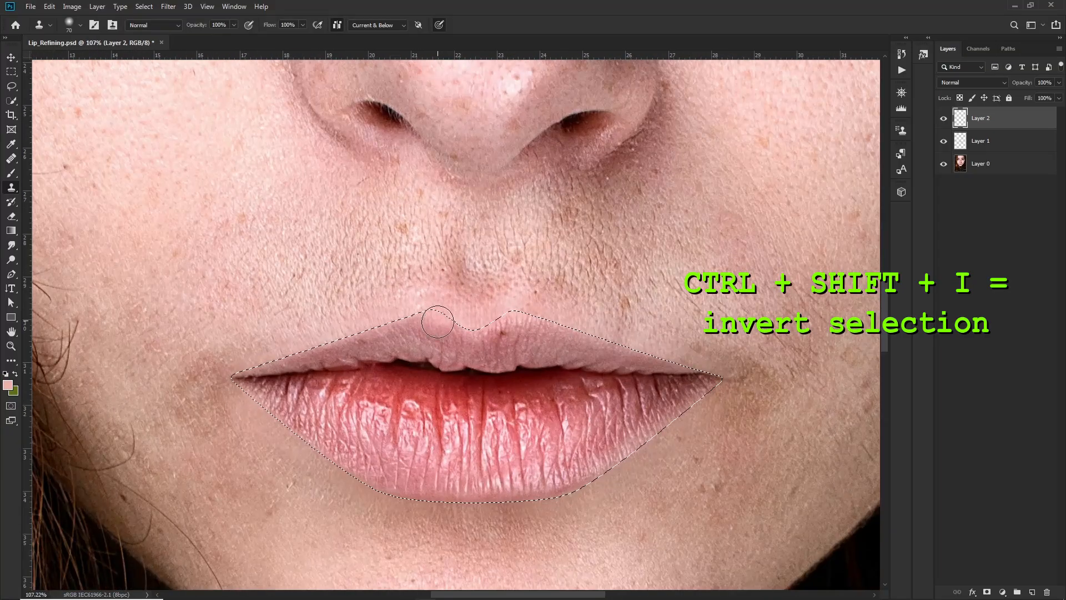
scroll(432, 330, up, 3)
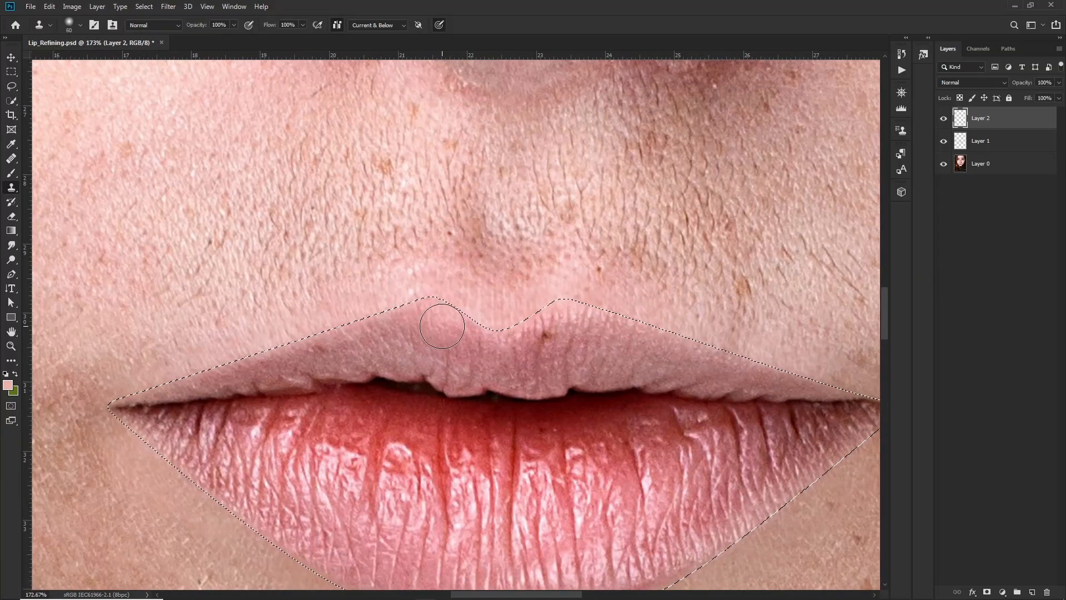
scroll(442, 326, up, 2)
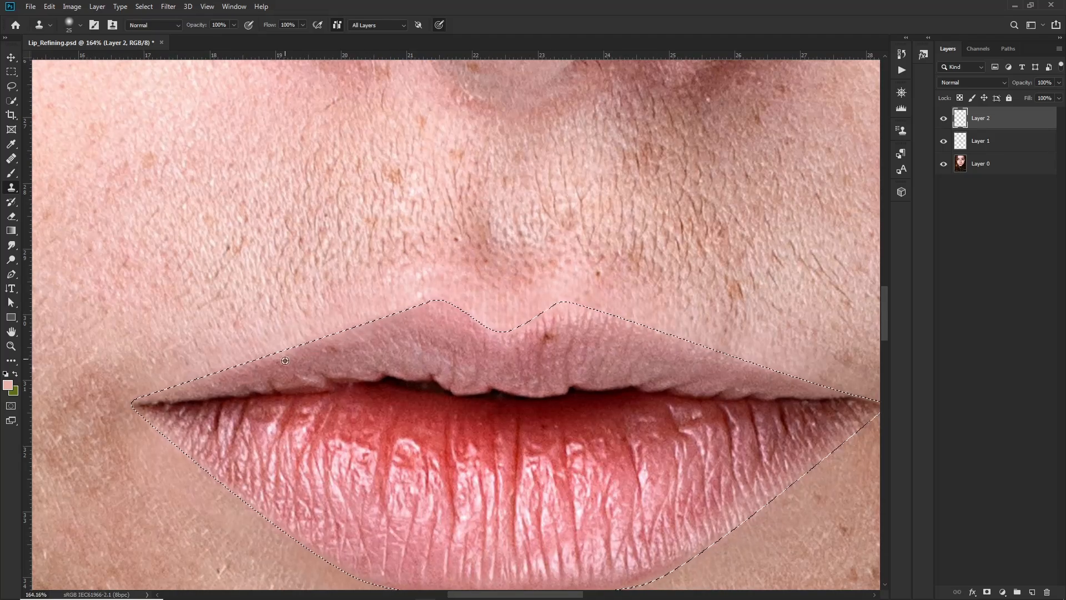
drag(285, 360, 370, 343)
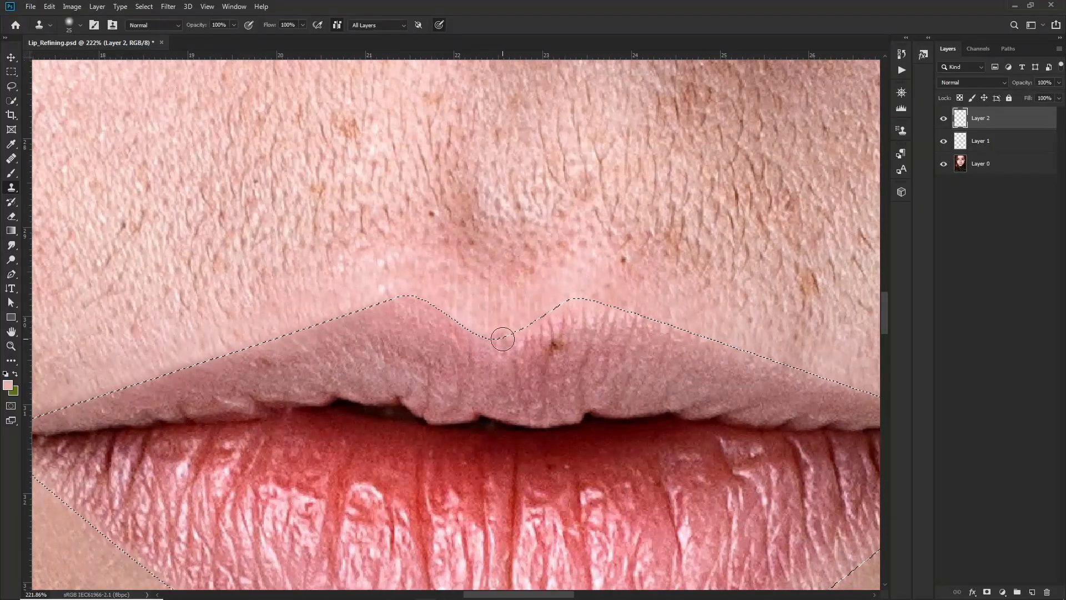
key(bracketright)
mouse_move(553, 322)
mouse_down()
mouse_move(590, 312)
mouse_move(549, 310)
mouse_up()
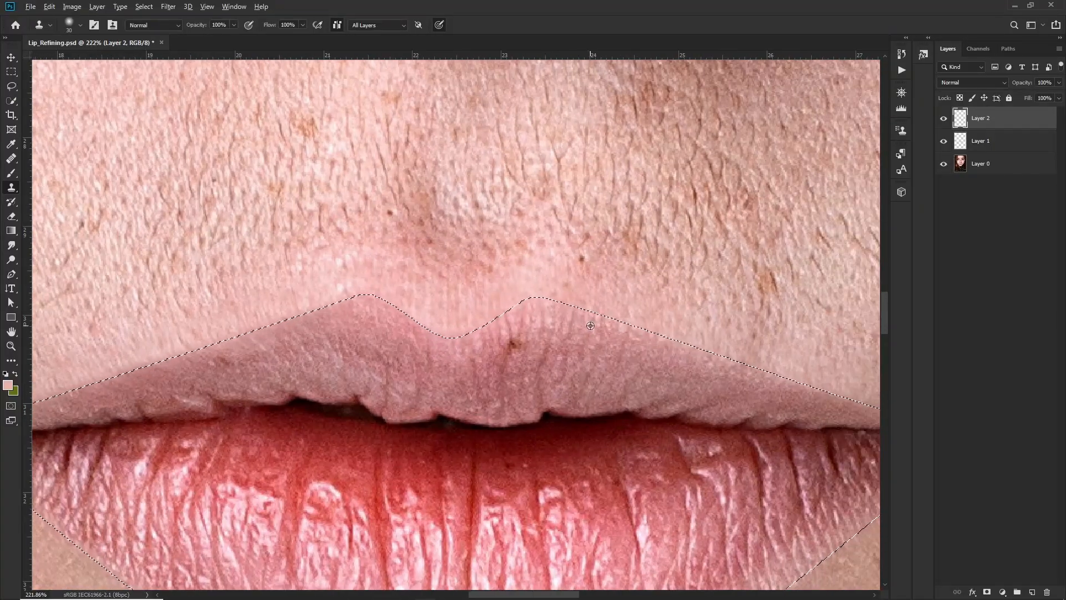
Step: Clone lip texture along the upper lip's right edge toward the mouth corner, reducing the brush to 20 px
scroll(611, 339, right, 2)
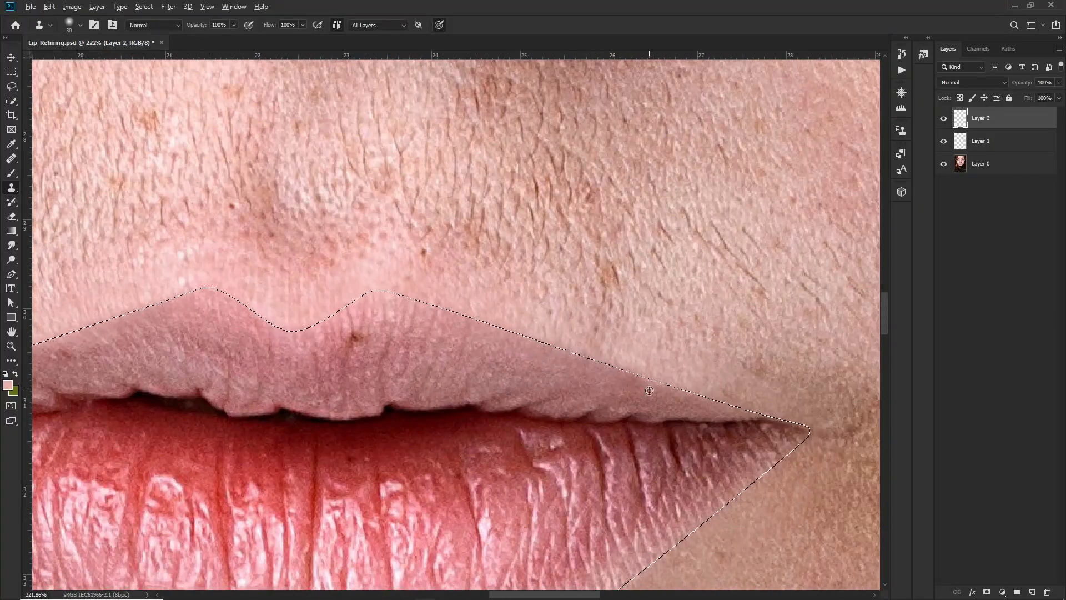
alt+click(649, 391)
mouse_move(679, 393)
mouse_down()
mouse_move(711, 404)
mouse_move(680, 393)
mouse_up()
key(bracketleft)
key(bracketleft)
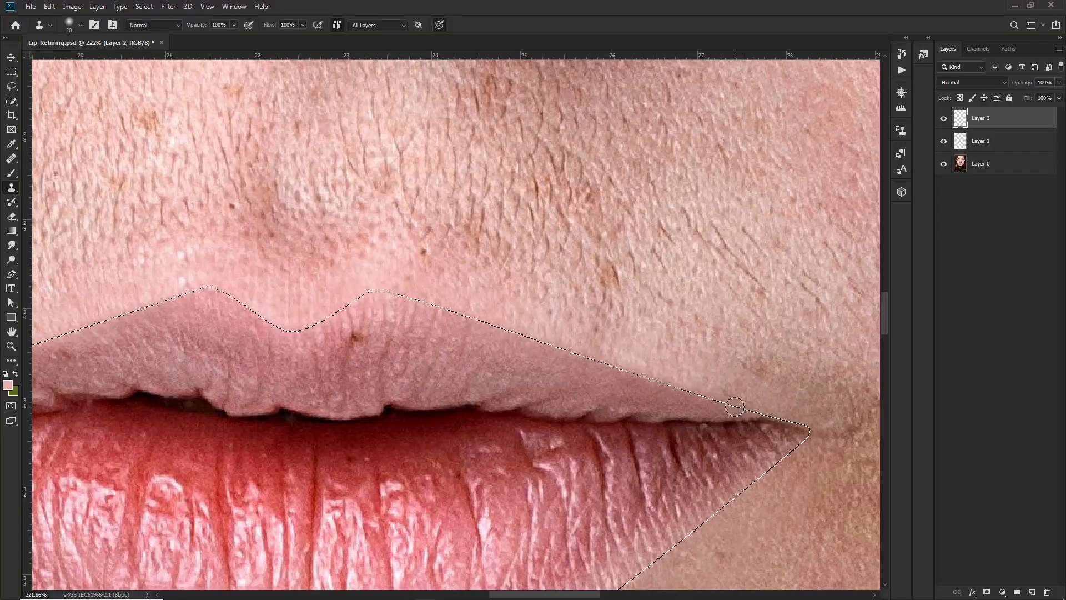
Step: Enlarge the clone brush to 35 px and fill the lower lip's right edge with sampled lip texture
scroll(735, 406, down, 2)
key(bracketright)
key(bracketright)
scroll(666, 340, up, 1)
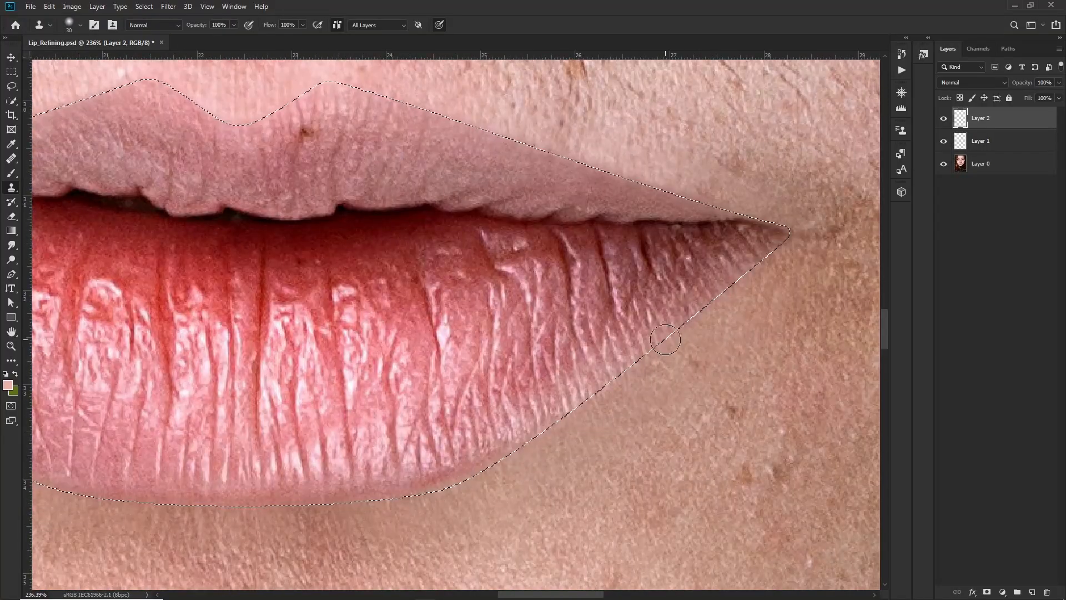
scroll(665, 339, left, 2)
scroll(666, 340, down, 1)
scroll(644, 322, down, 1)
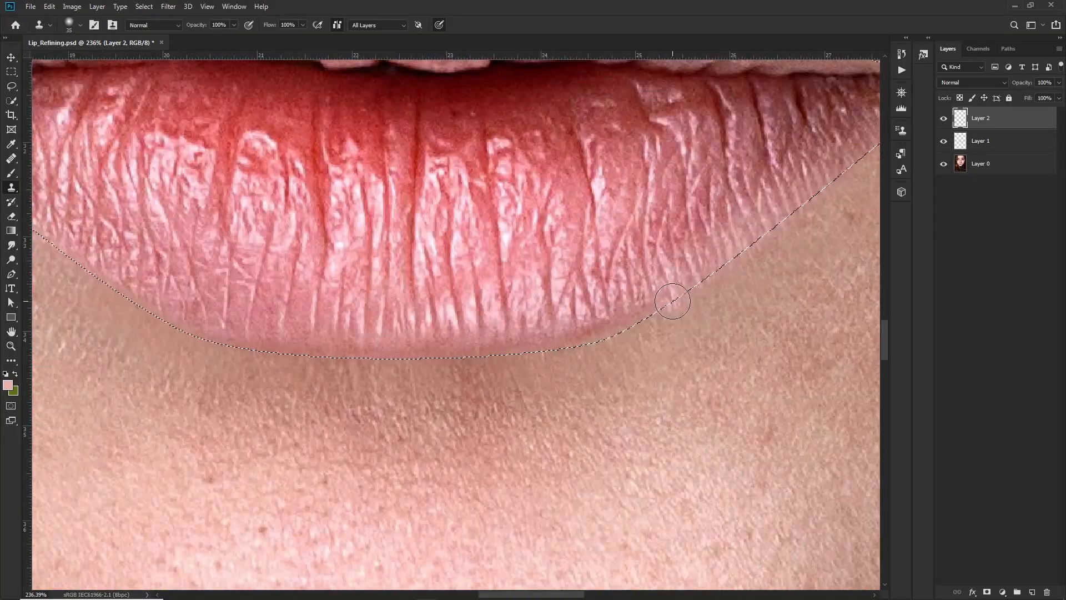
alt+click(643, 307)
mouse_move(622, 310)
mouse_down()
mouse_move(596, 307)
mouse_move(598, 330)
mouse_up()
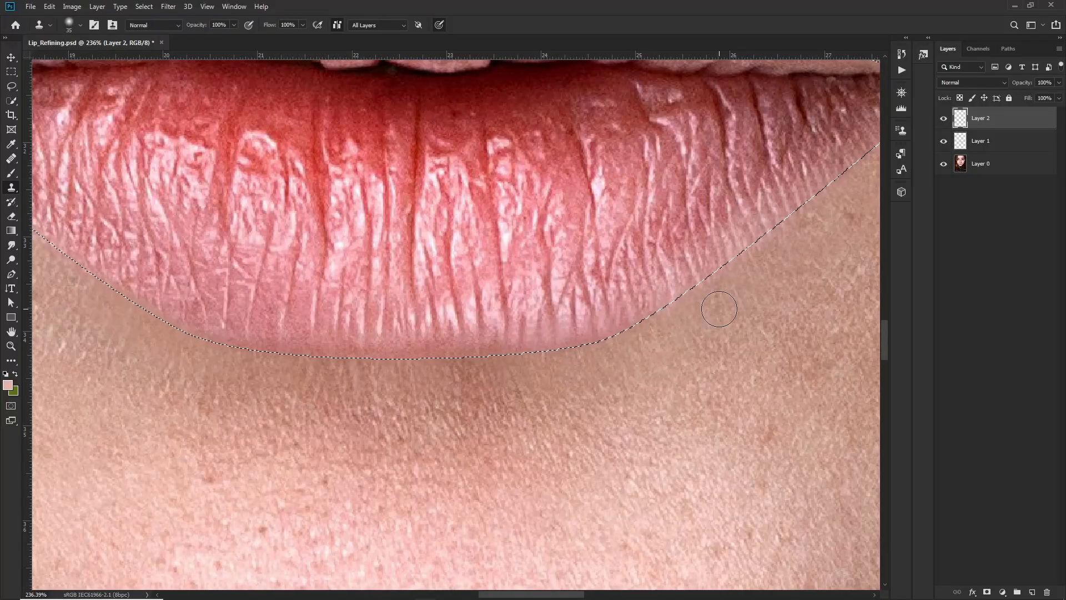
Step: Clone lip texture along the middle and left edge of the lower lip up to the left mouth corner
scroll(719, 309, down, 2)
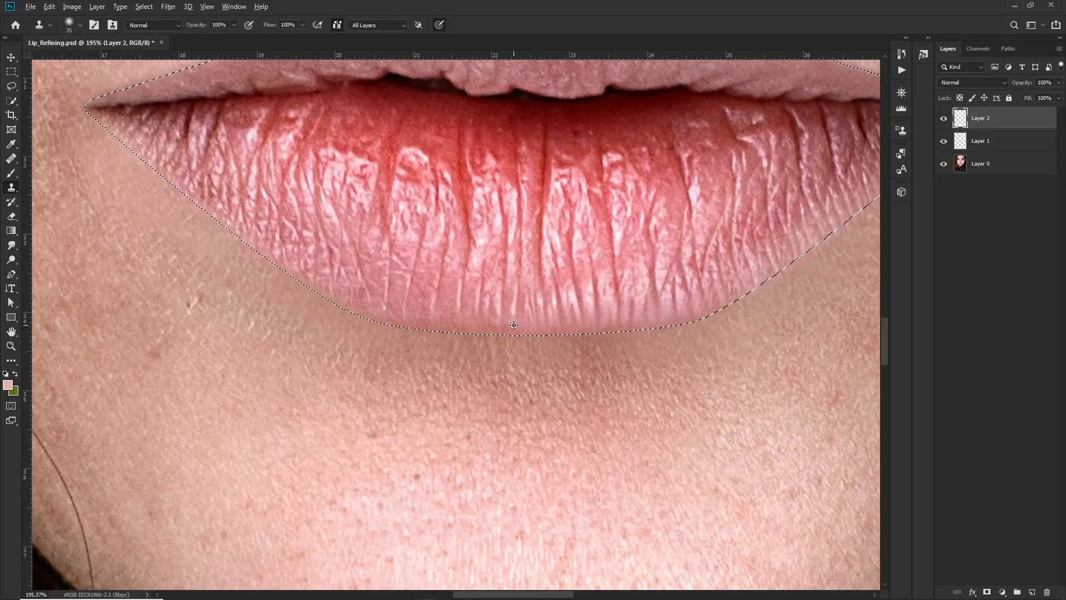
mouse_move(514, 325)
mouse_down()
mouse_move(561, 357)
mouse_move(445, 352)
mouse_move(525, 392)
mouse_up()
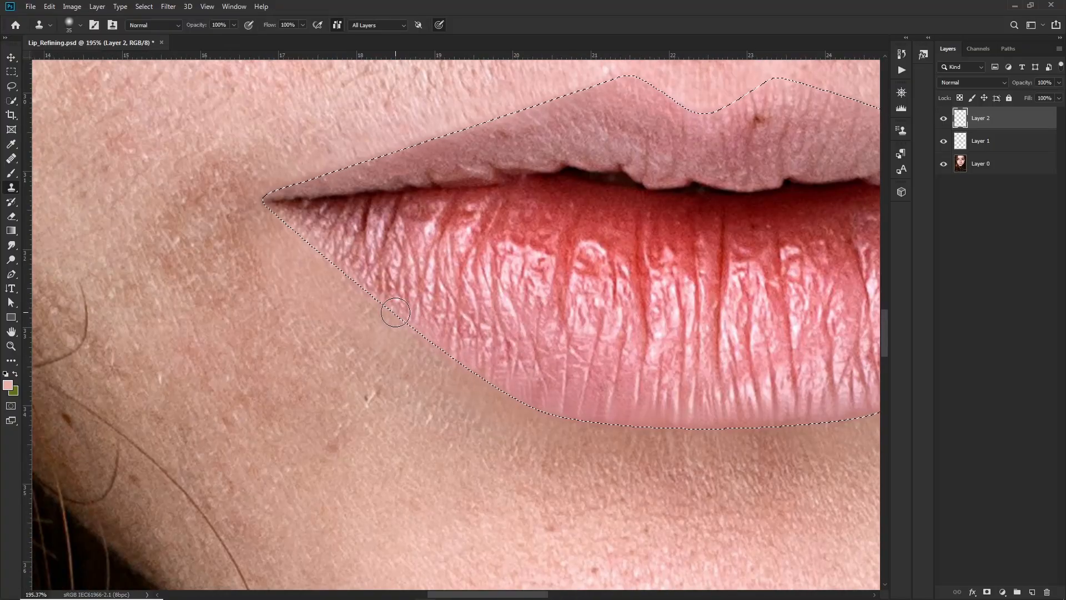
mouse_move(395, 312)
mouse_down()
mouse_move(351, 258)
mouse_move(290, 225)
mouse_up()
Step: Toggle Layer 2's visibility off and on and examine the cloned lip edges
click(946, 118)
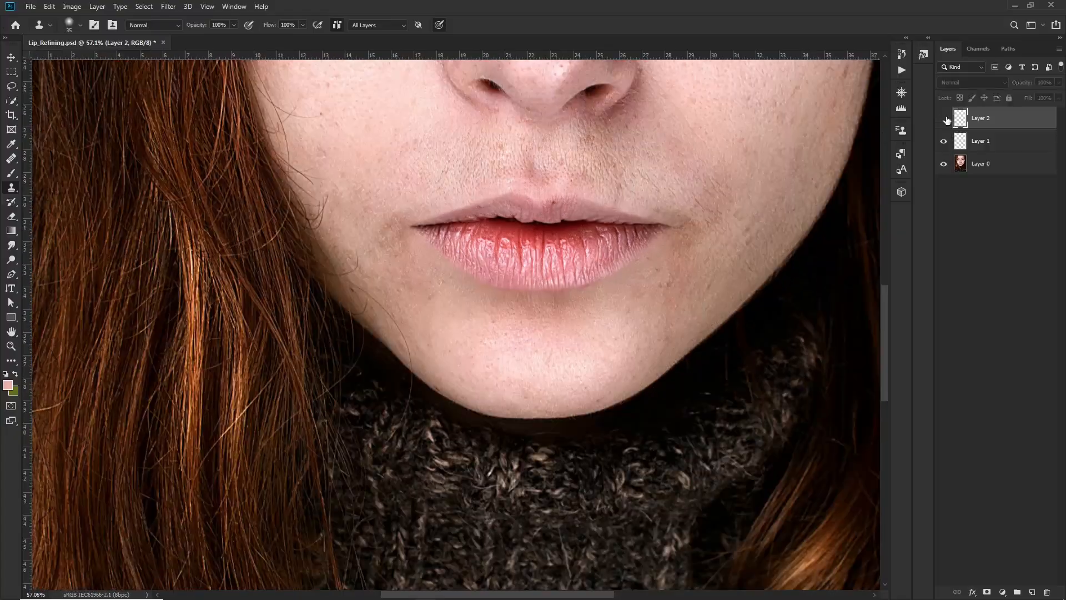
click(945, 118)
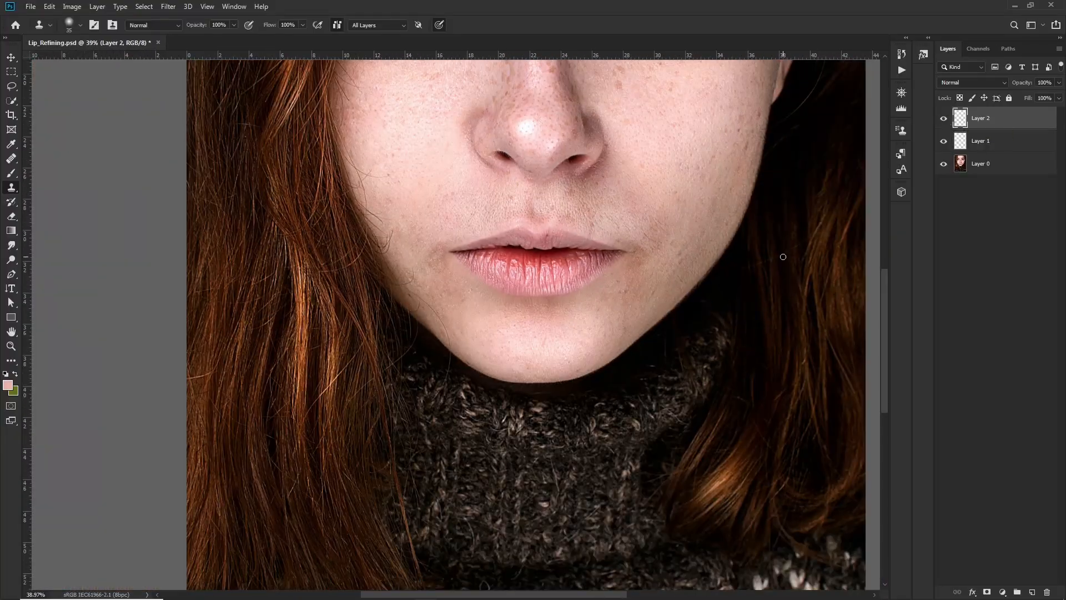
scroll(608, 365, up, 15)
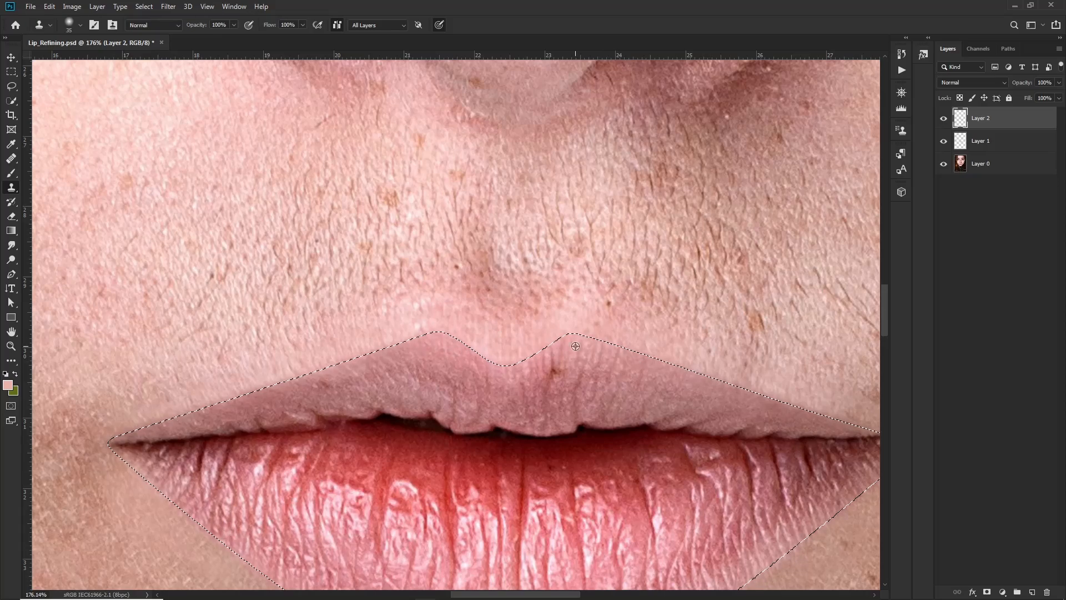
scroll(557, 280, down, 5)
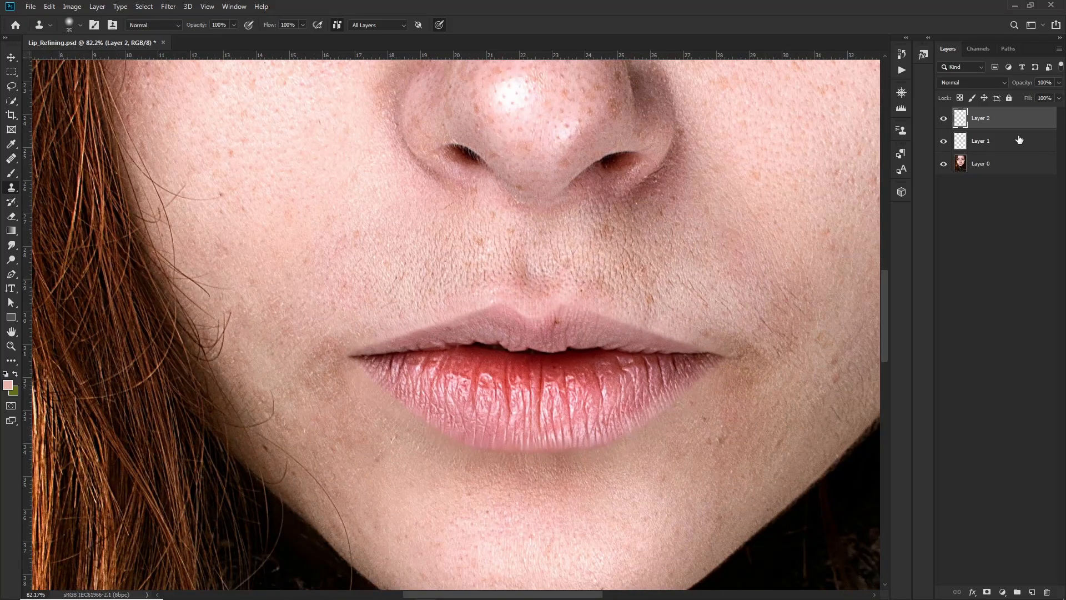
Step: Group Layer 1 and Layer 2 and toggle the group's visibility to compare the whole lip retouch
shift+click(1003, 147)
key(ctrl+g)
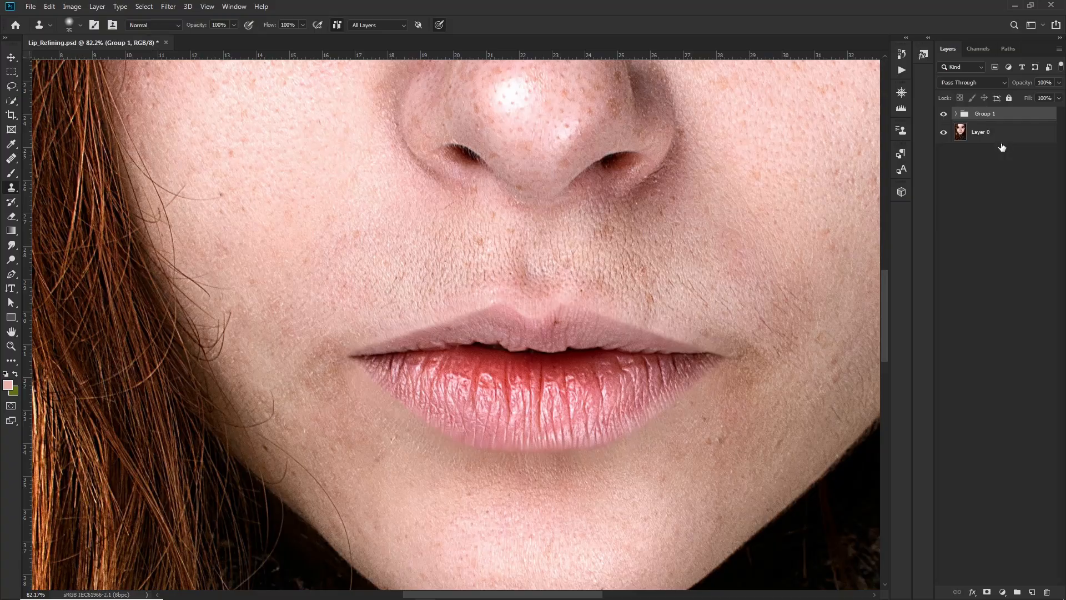
scroll(621, 288, down, 5)
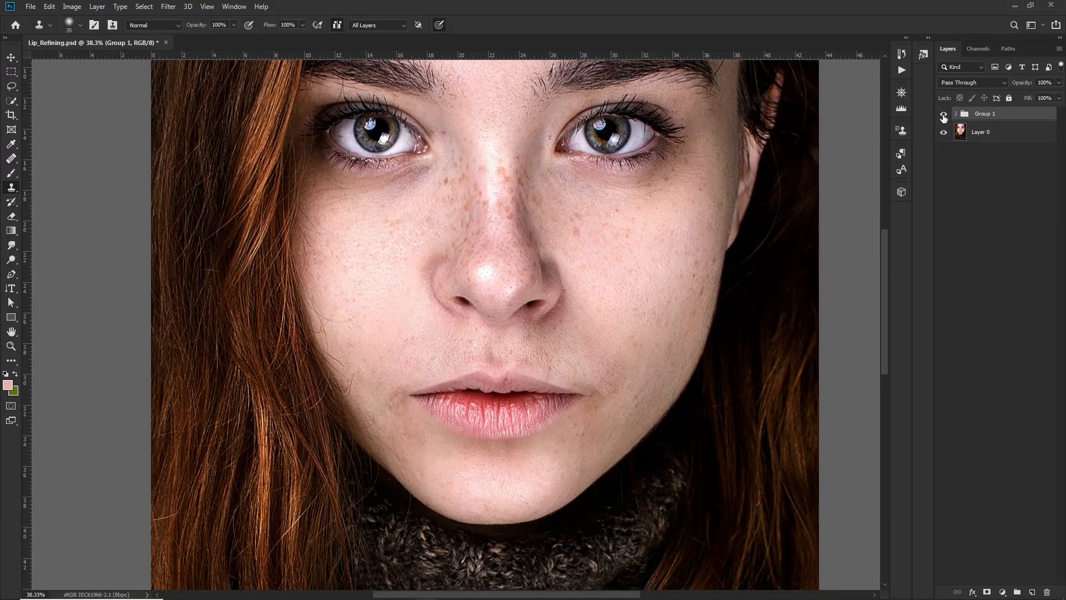
click(943, 115)
click(944, 115)
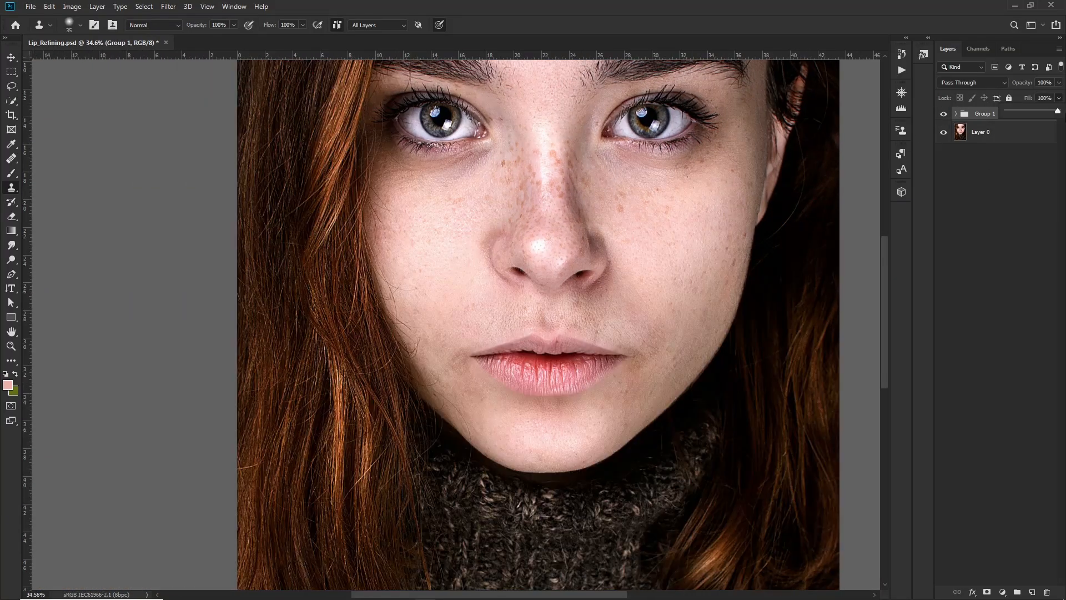
Step: Set the fill of the lip retouch group to 80%
drag(1053, 115, 1065, 119)
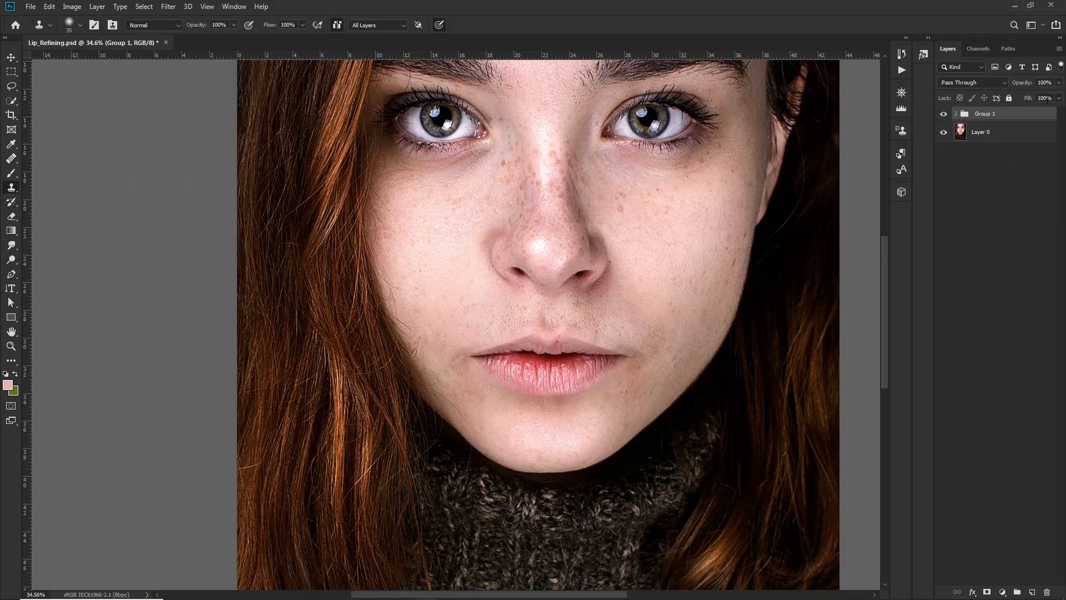
text(80)
key(Return)
scroll(714, 267, down, 2)
scroll(714, 266, down, 1)
scroll(711, 260, up, 4)
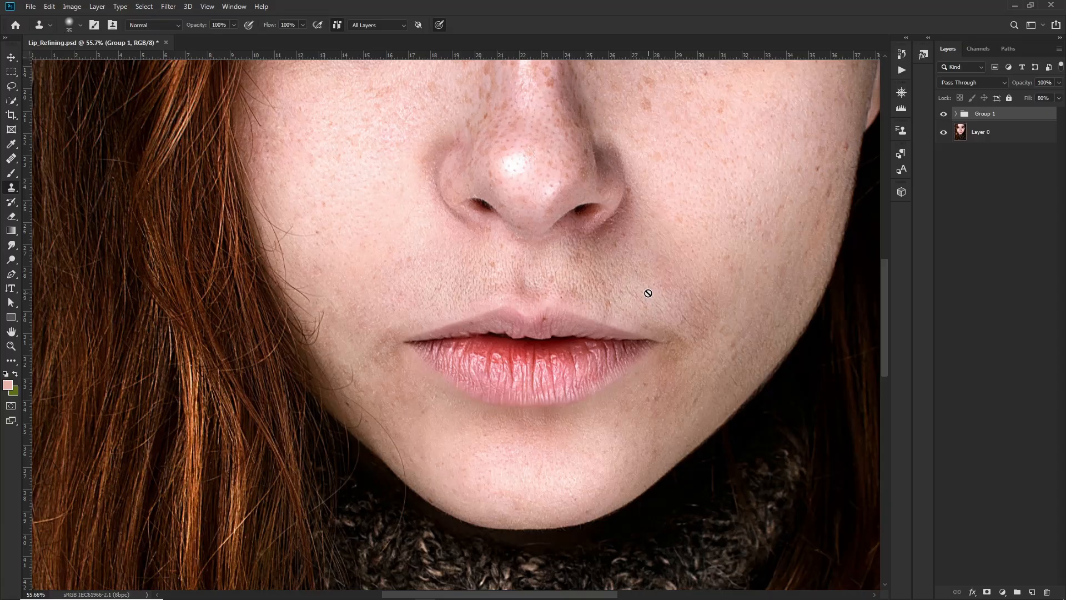
Step: Add a layer mask to Group 1 and switch to the Brush tool with its size reduced to 80 px
click(987, 592)
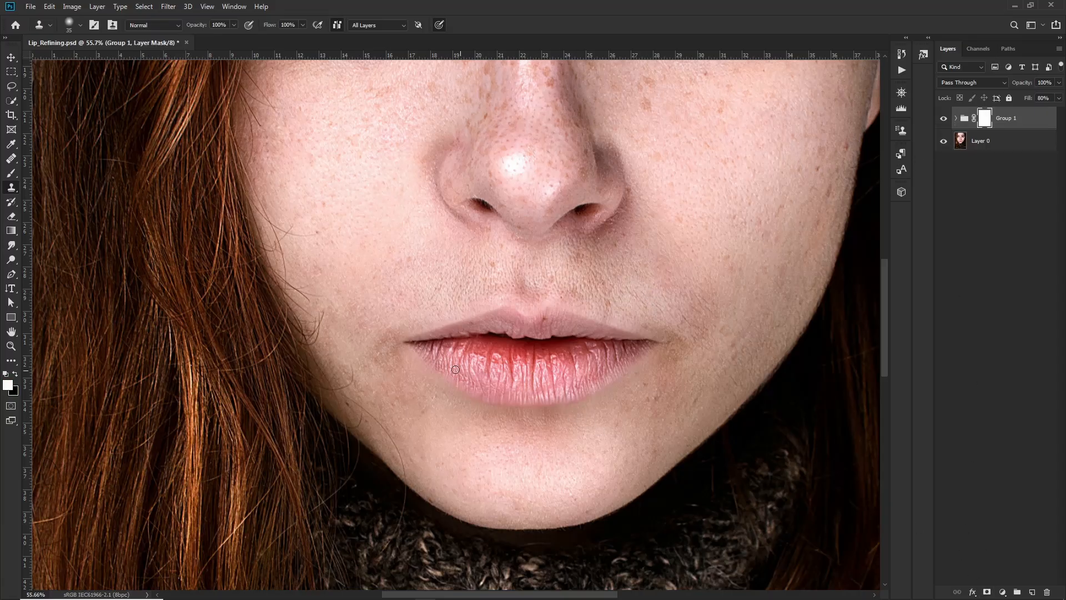
key(b)
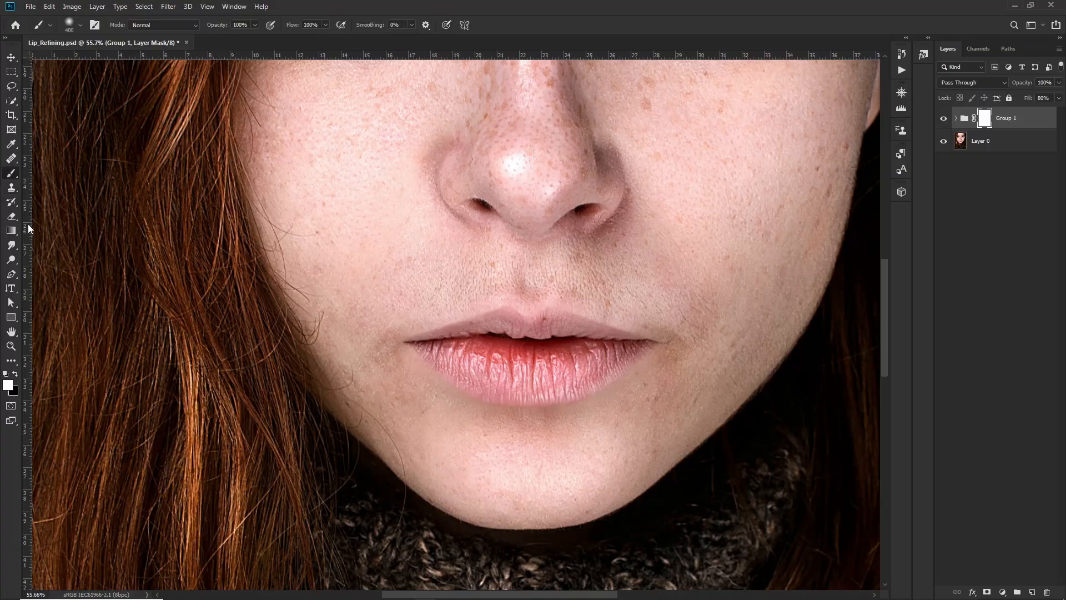
scroll(408, 269, up, 1)
scroll(408, 274, up, 5)
key([)
key([)
key([)
key([)
key([)
key([)
key([)
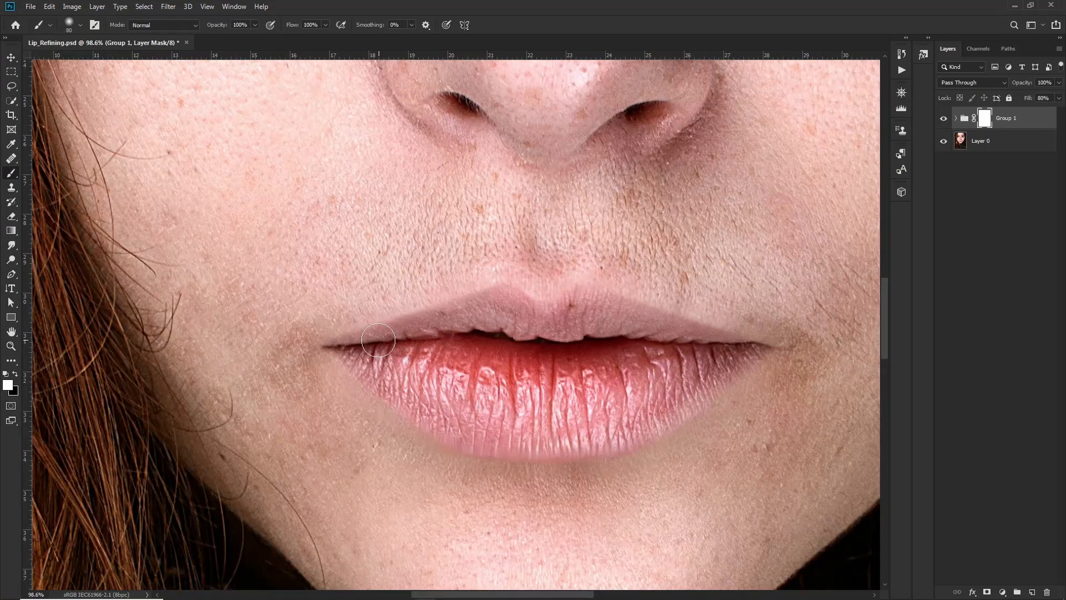
Step: Make black the foreground color and reduce the brush to 40 px for painting on the group's mask
key(x)
key(bracketleft)
key(bracketleft)
key(bracketleft)
key(bracketleft)
scroll(790, 344, down, 6)
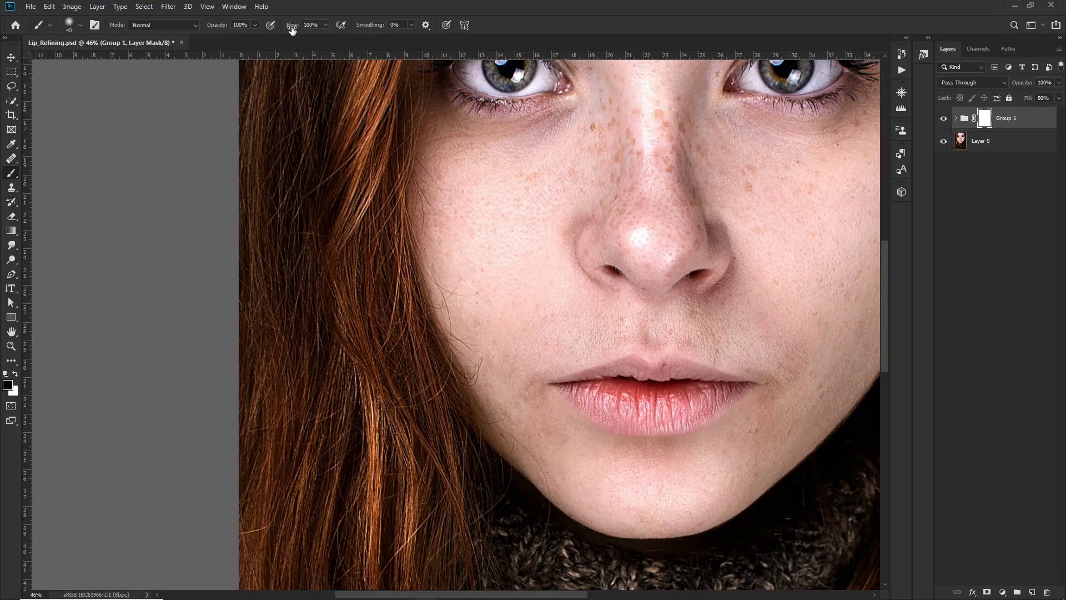
Step: Lower the brush flow to 58% and its size to 30 px for softer masking along the lip edges
drag(292, 30, 269, 30)
scroll(550, 382, up, 7)
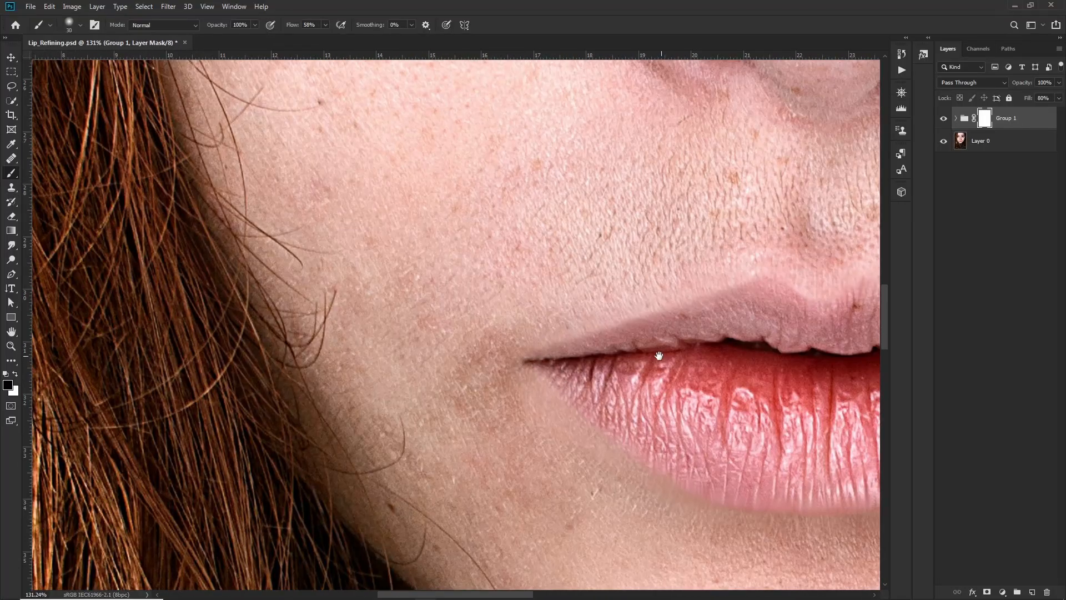
drag(659, 355, 256, 350)
scroll(650, 438, down, 4)
scroll(429, 434, up, 3)
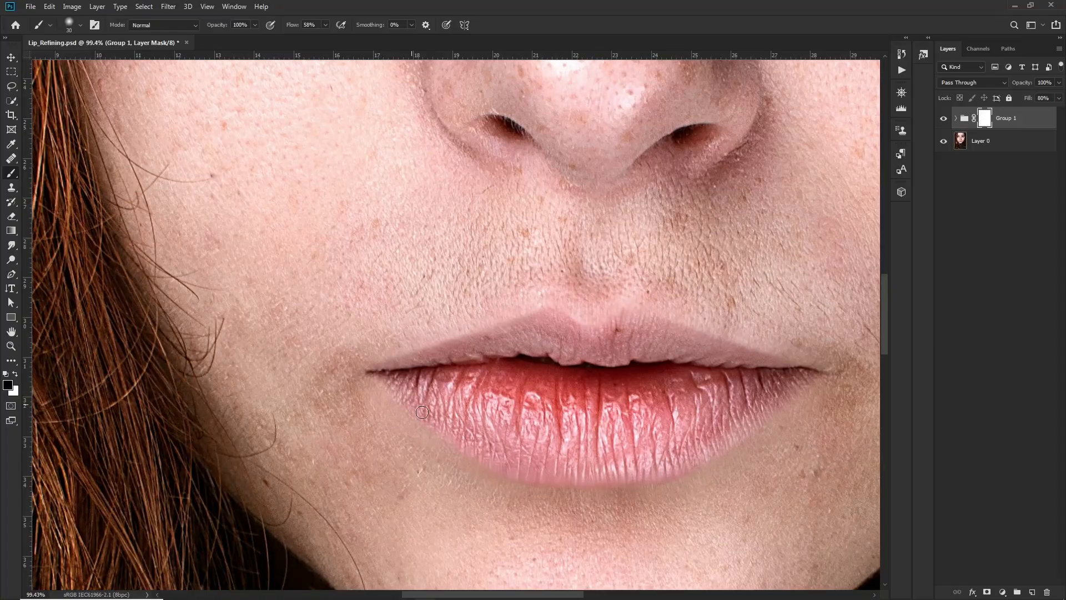
Step: Add a new empty layer above Group 1 and switch to the Clone Stamp tool
scroll(478, 422, down, 3)
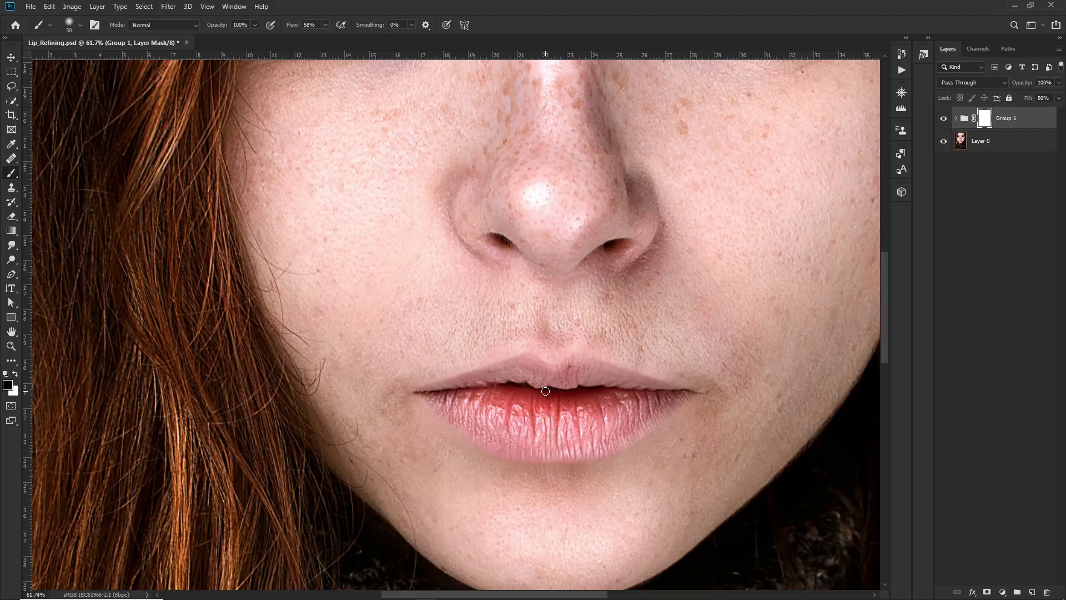
click(1033, 592)
click(12, 187)
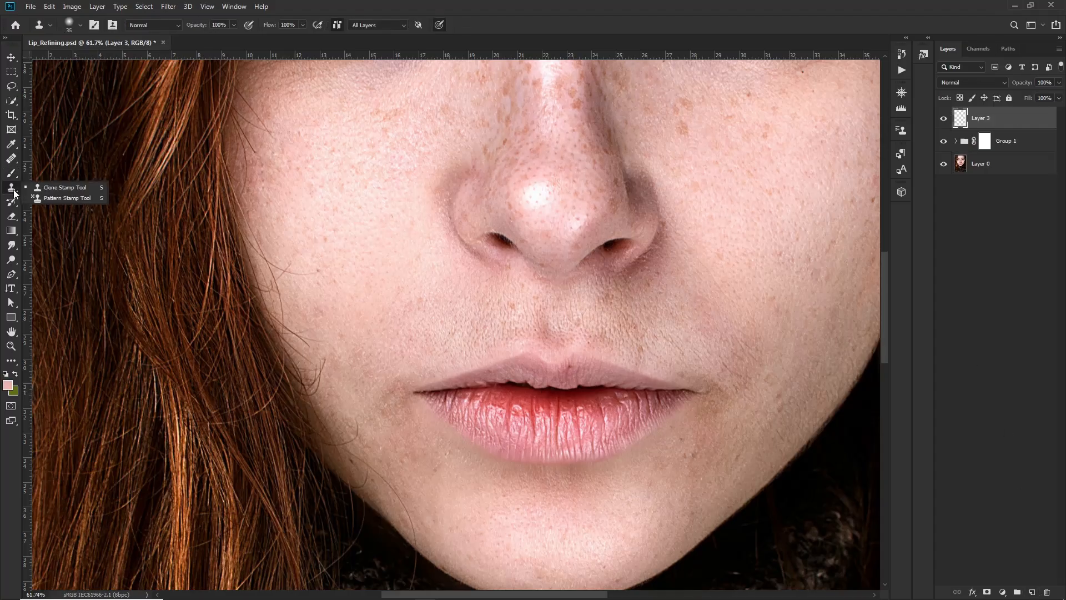
Step: Clone smooth lip texture over the cracks in the left half of the lower lip, reducing the brush to 30 px
scroll(627, 442, up, 1)
scroll(627, 442, up, 5)
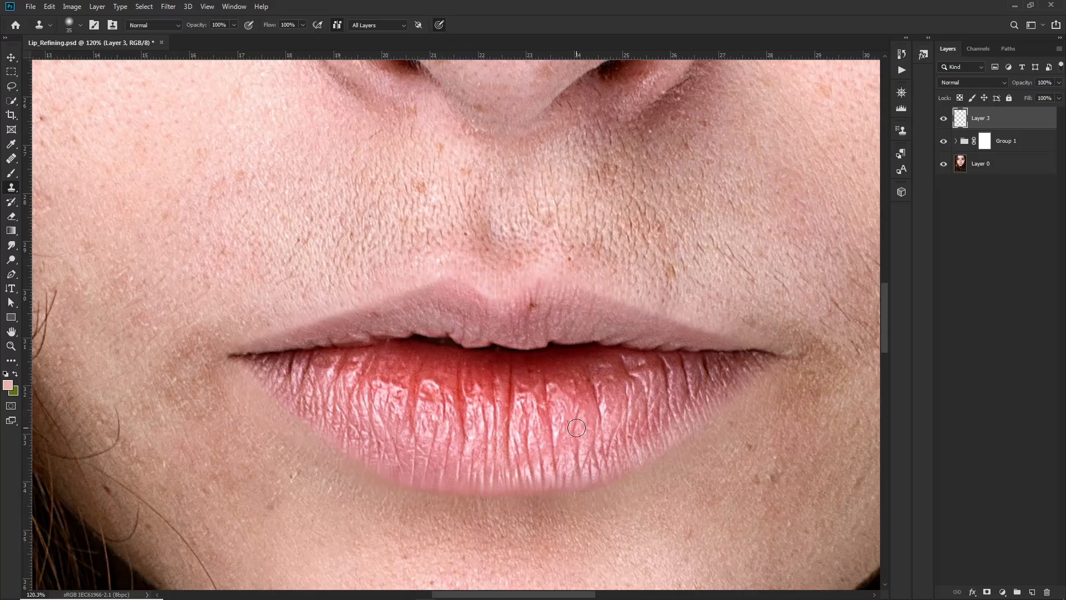
scroll(576, 430, down, 3)
scroll(468, 463, up, 3)
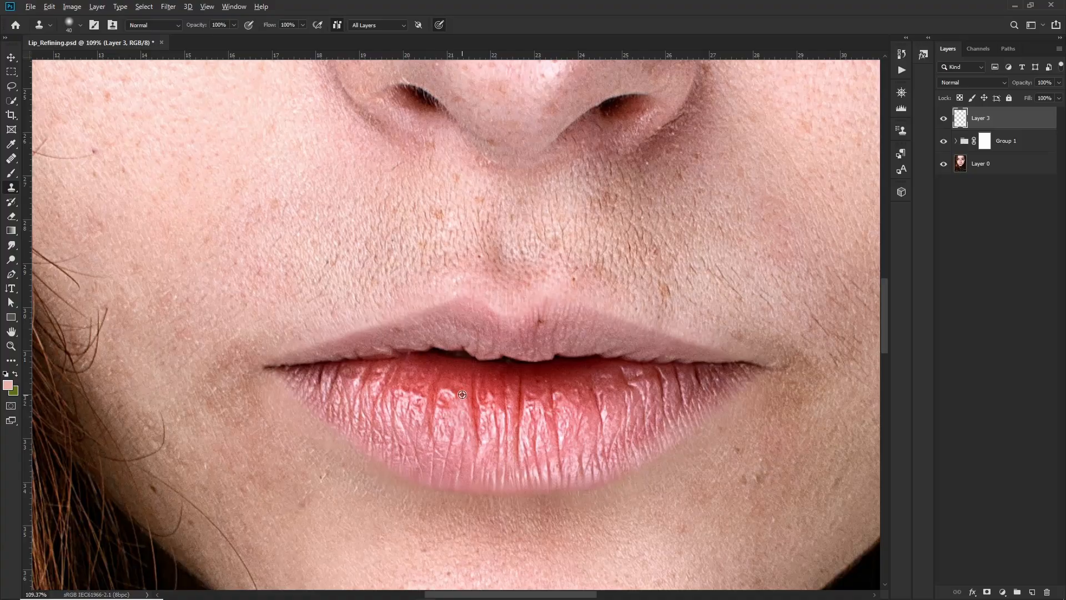
alt+click(390, 391)
mouse_move(395, 397)
mouse_down()
mouse_move(433, 407)
mouse_move(465, 400)
mouse_move(442, 392)
mouse_move(402, 410)
mouse_move(388, 380)
mouse_up()
scroll(413, 409, up, 1)
alt+click(432, 376)
key(bracketleft)
key(bracketleft)
mouse_move(525, 459)
mouse_down()
mouse_move(402, 436)
mouse_move(439, 428)
mouse_up()
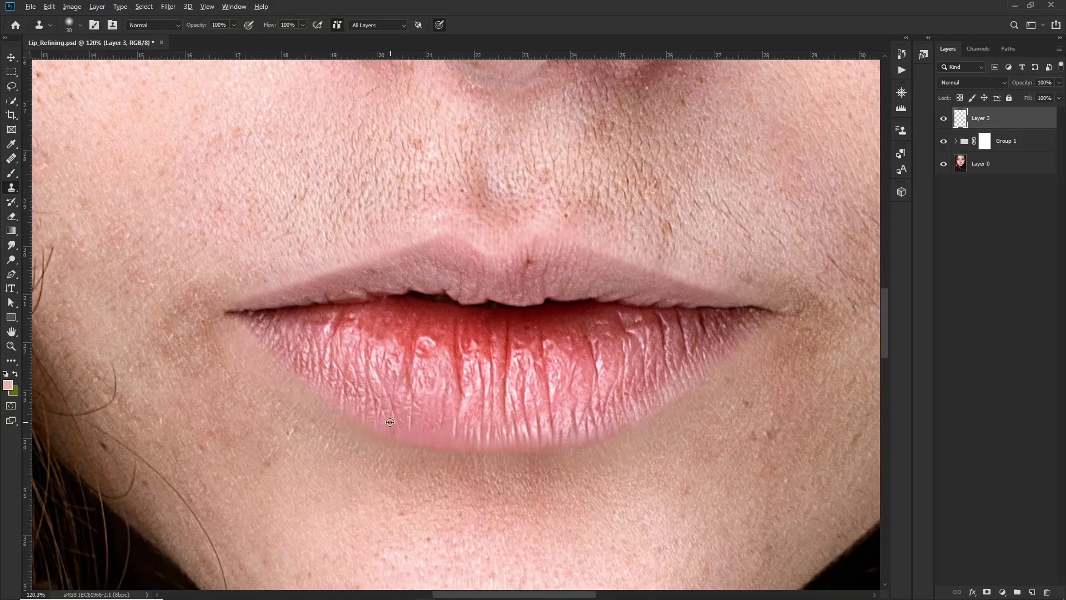
Step: Sample nearby lip texture repeatedly and clone out the cracks from the lower lip's left side toward its center
mouse_move(462, 329)
mouse_down()
mouse_move(442, 355)
mouse_move(433, 466)
mouse_up()
scroll(445, 356, up, 1)
alt+click(423, 369)
alt+click(427, 420)
alt+click(417, 426)
alt+click(459, 434)
scroll(610, 407, down, 9)
drag(656, 404, 645, 422)
Step: Enlarge the clone brush to 45 px and cover the vertical cracks along the lower lip's right side
scroll(577, 438, up, 9)
key(bracketright)
key(bracketright)
key(bracketright)
alt+click(583, 399)
mouse_move(574, 437)
mouse_down()
mouse_move(591, 447)
mouse_move(611, 435)
mouse_up()
alt+click(628, 415)
mouse_move(633, 424)
mouse_down()
mouse_move(661, 381)
mouse_move(691, 392)
mouse_up()
alt+click(661, 381)
Step: Load the lip shape path as a selection and return to the layers
click(1009, 48)
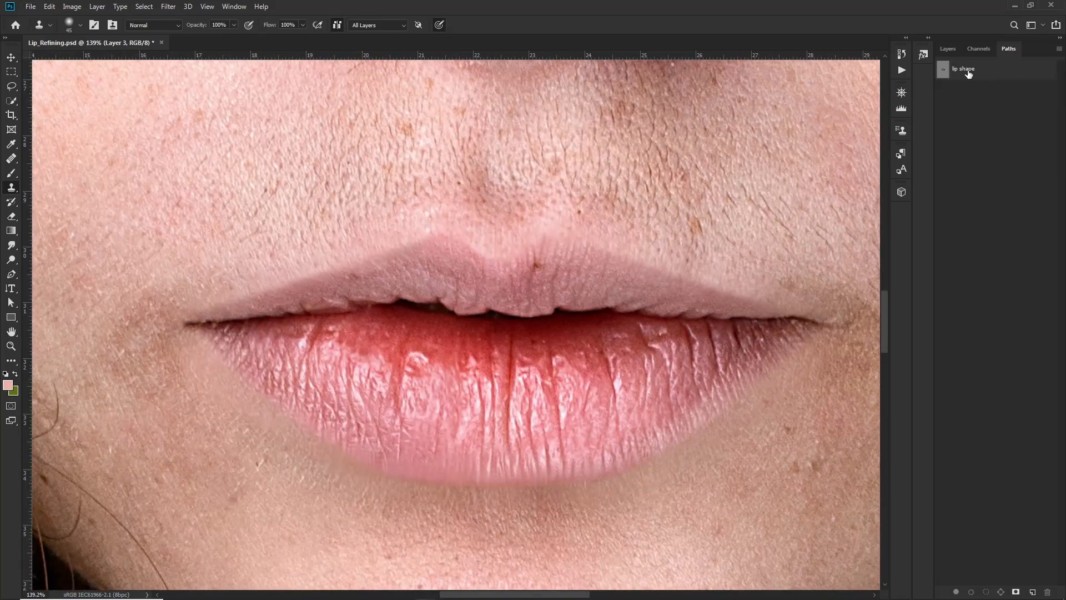
ctrl+click(968, 75)
click(948, 48)
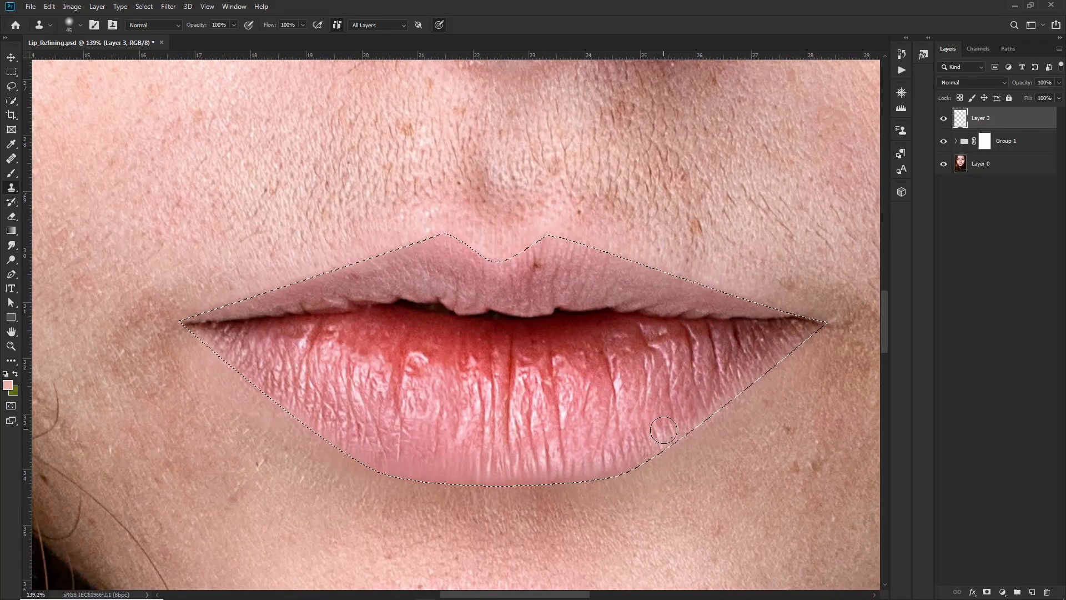
Step: Clone smoother texture over the cracks at the lower lip's center and bottom edge within the selection, reducing the brush to 40 px
scroll(661, 394, down, 1)
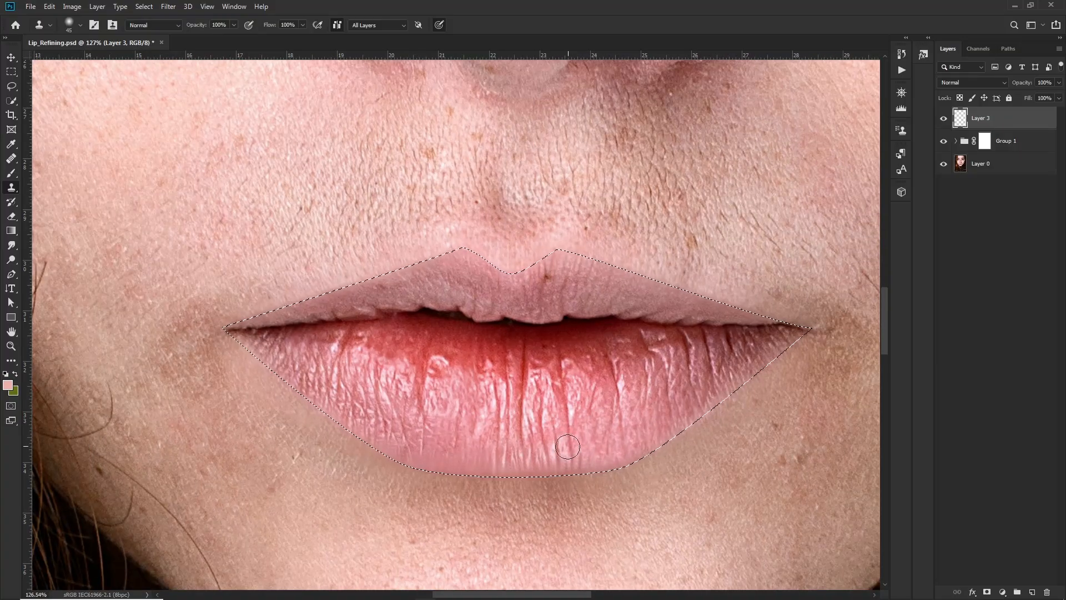
drag(553, 445, 564, 440)
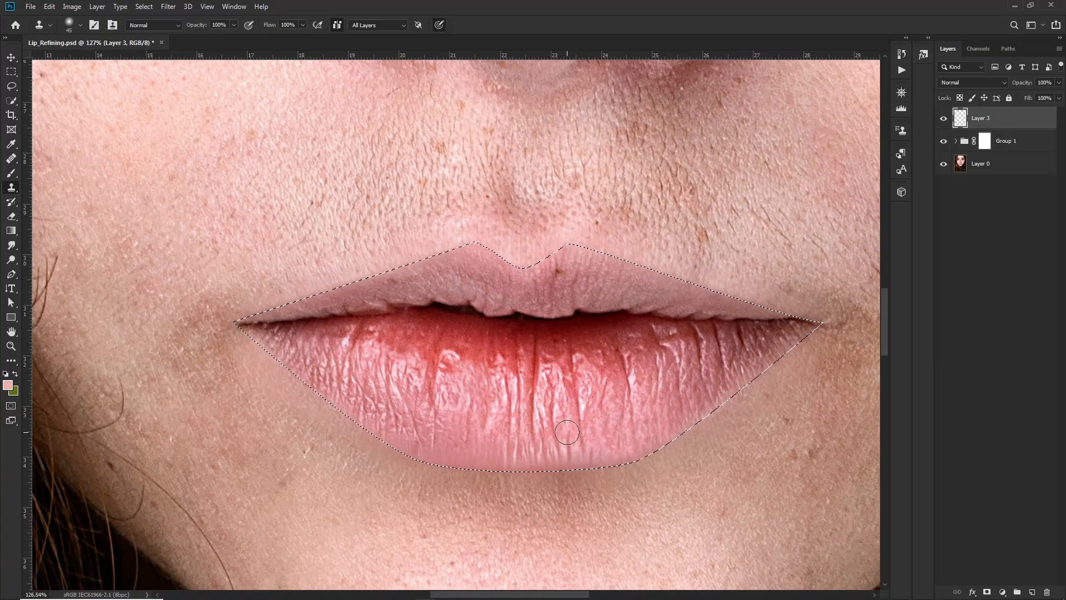
scroll(561, 445, up, 1)
drag(483, 471, 494, 469)
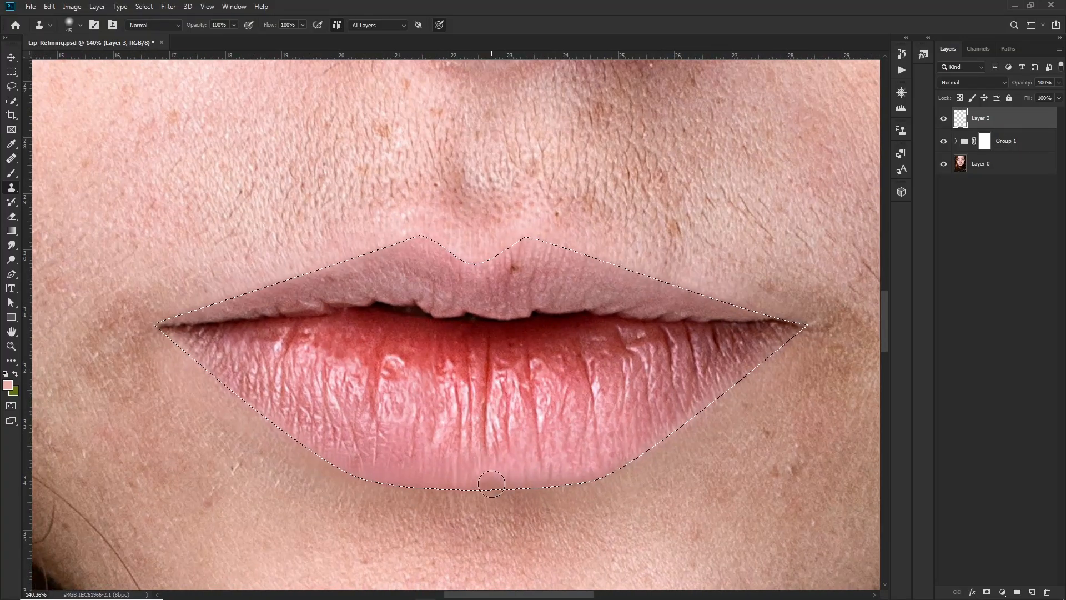
key(bracketleft)
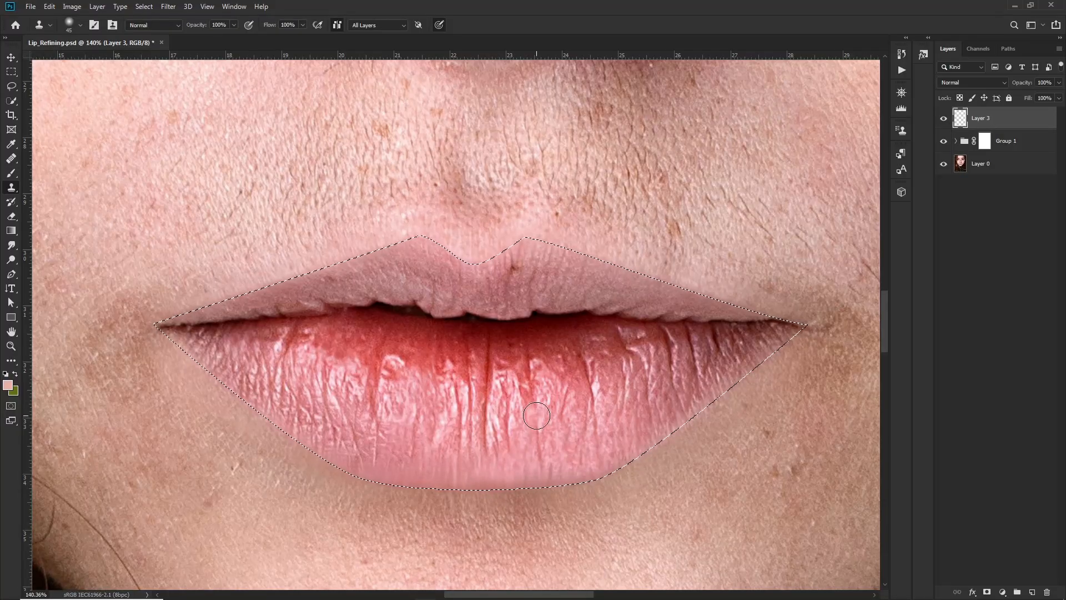
drag(519, 426, 534, 432)
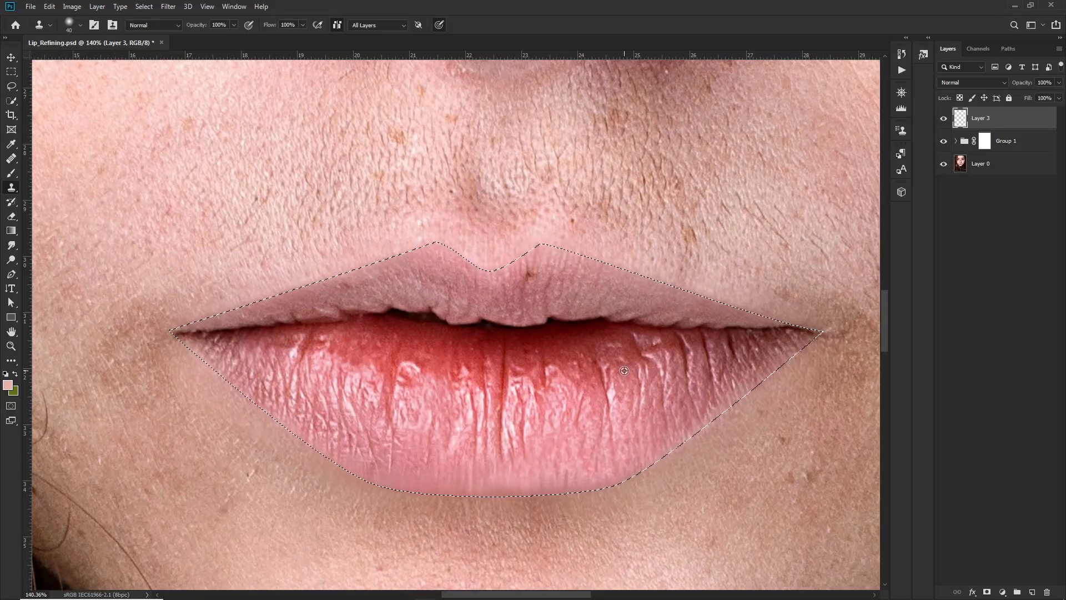
Step: Reduce the clone brush to 25 px and retouch the fine cracks near the lower lip's right corner
key(bracketleft)
key(bracketleft)
key(bracketleft)
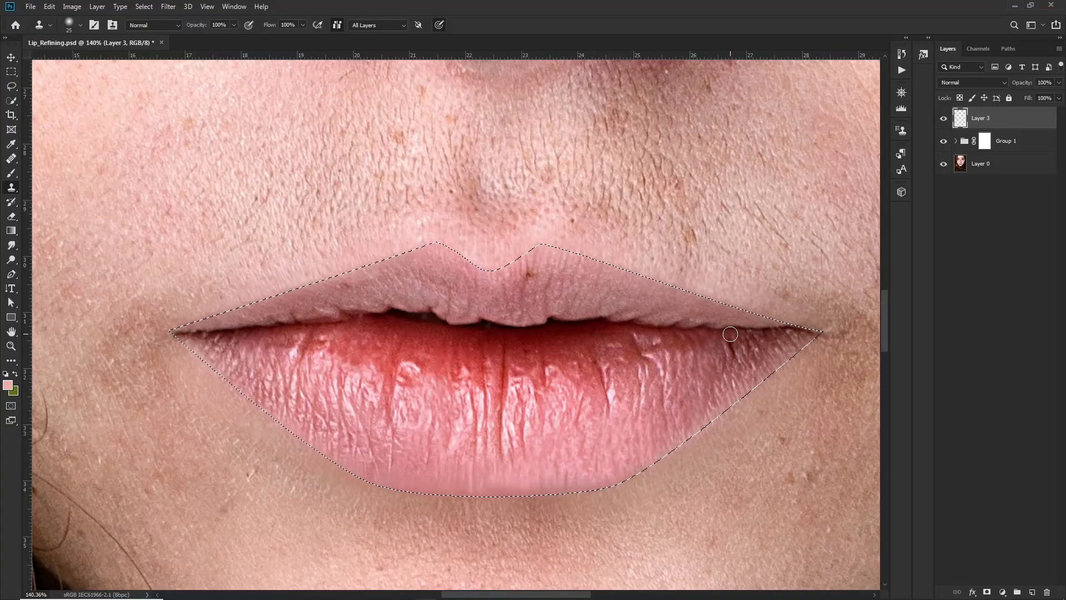
Step: Clone over the remaining cracks at the lower lip's left end and center with the brush resized to 50 px
scroll(754, 345, left, 3)
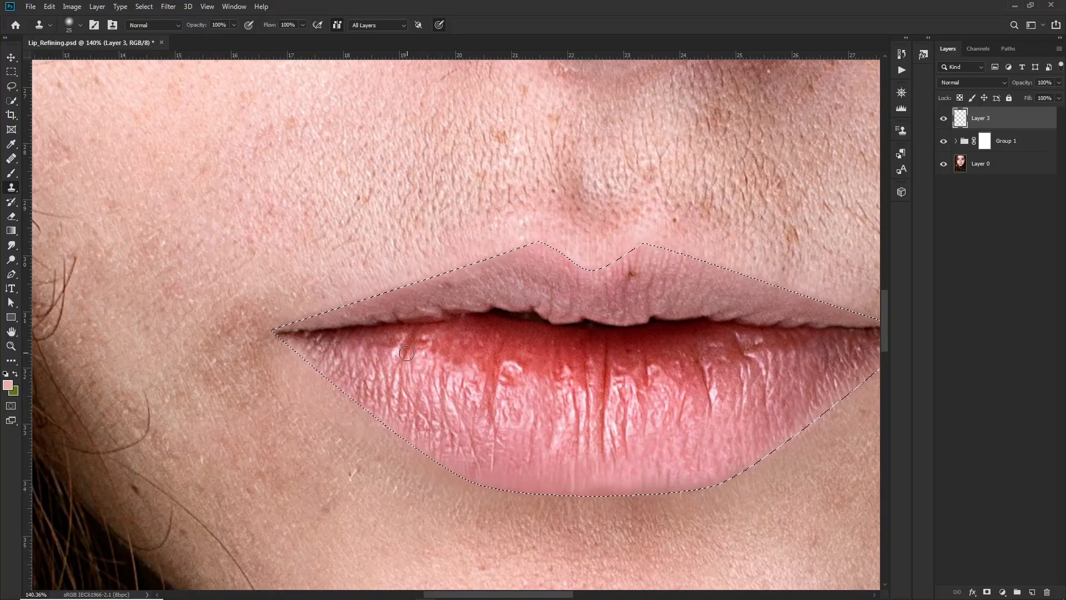
key(bracketright)
scroll(426, 353, down, 2)
key(bracketleft)
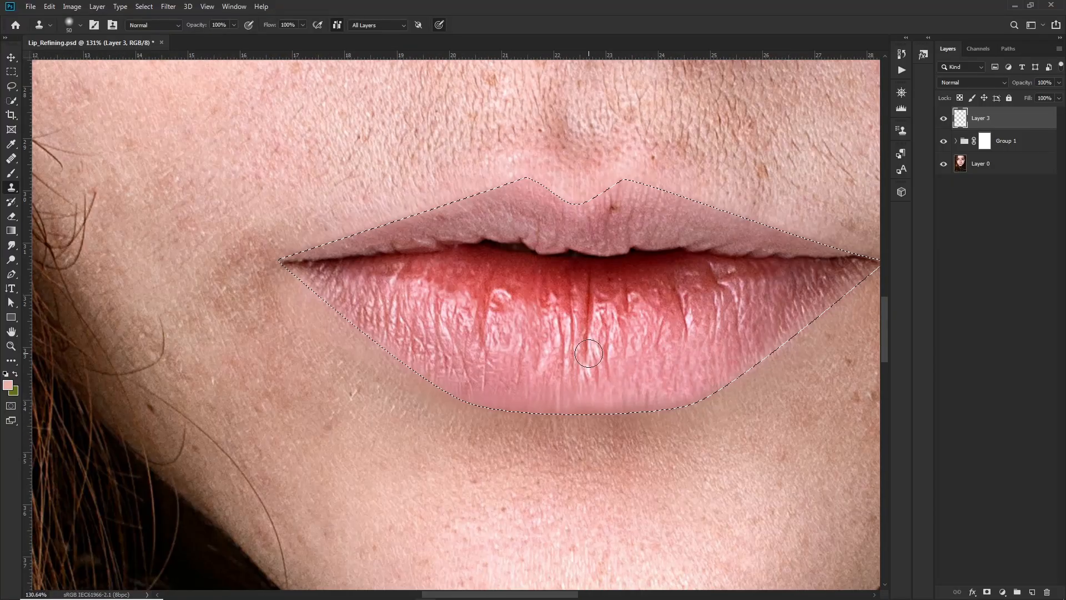
drag(590, 361, 586, 274)
Step: Clone out the small cracks on the lower lip's right side with a 25 px brush and clear the selection
scroll(607, 326, up, 2)
scroll(669, 439, down, 1)
drag(698, 312, 703, 324)
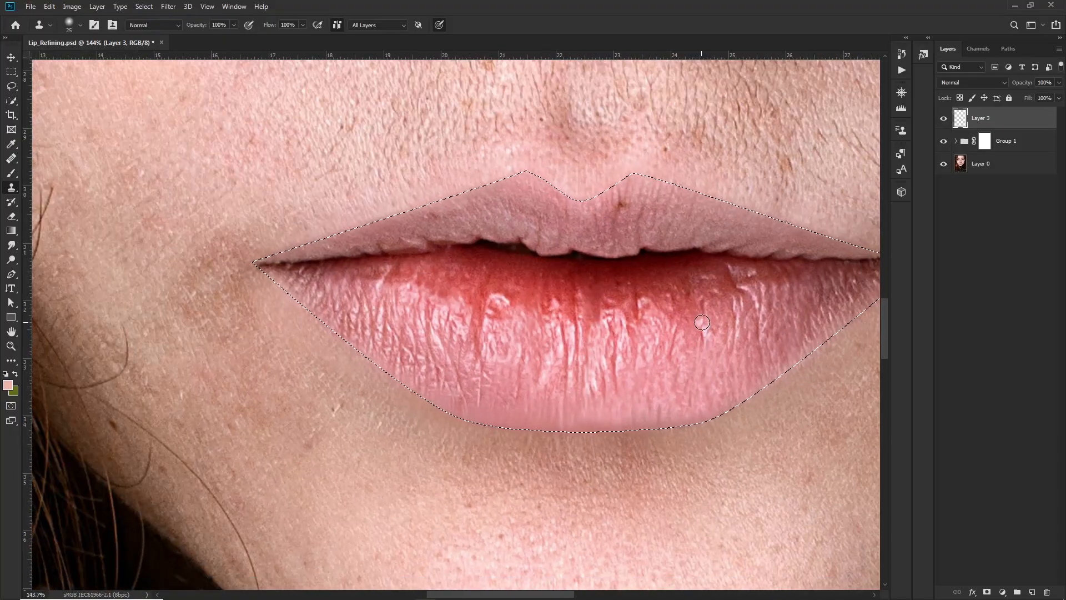
mouse_move(747, 275)
mouse_down()
mouse_move(672, 339)
mouse_move(688, 351)
mouse_up()
key(ctrl+d)
Step: Enlarge the clone brush to 45 px and even out the leftover cracks in the middle of the lower lip
scroll(689, 351, down, 3)
key(bracketright)
key(bracketright)
key(bracketright)
mouse_move(479, 353)
mouse_down()
mouse_move(618, 335)
mouse_move(616, 376)
mouse_up()
key(bracketright)
alt+click(603, 331)
alt+click(639, 378)
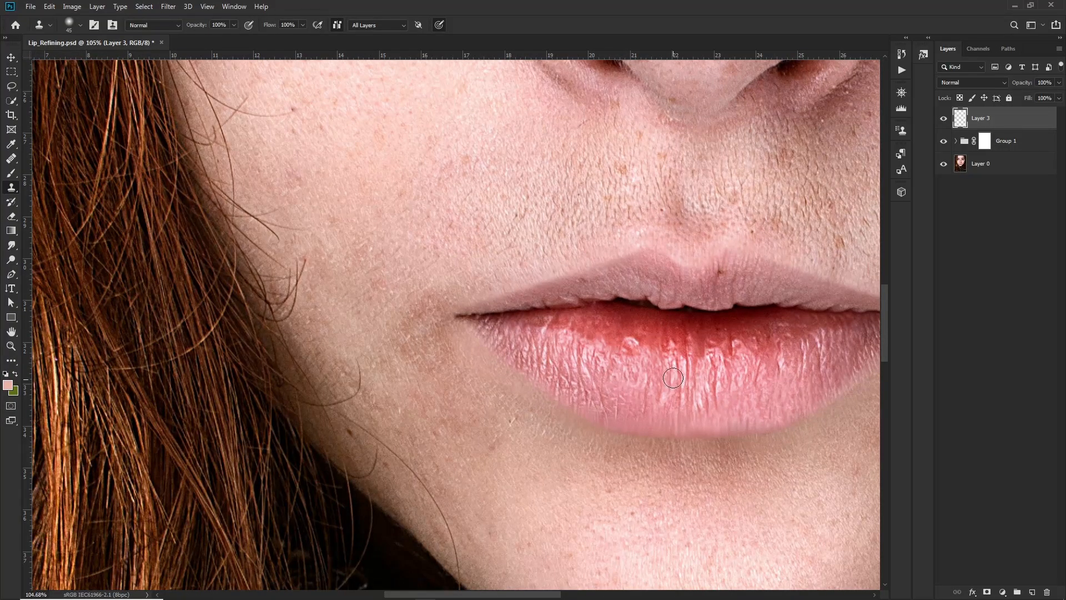
Step: Compare the lips on the whole face with and without the crack retouching layer
scroll(673, 380, down, 7)
drag(749, 347, 659, 361)
scroll(669, 364, down, 4)
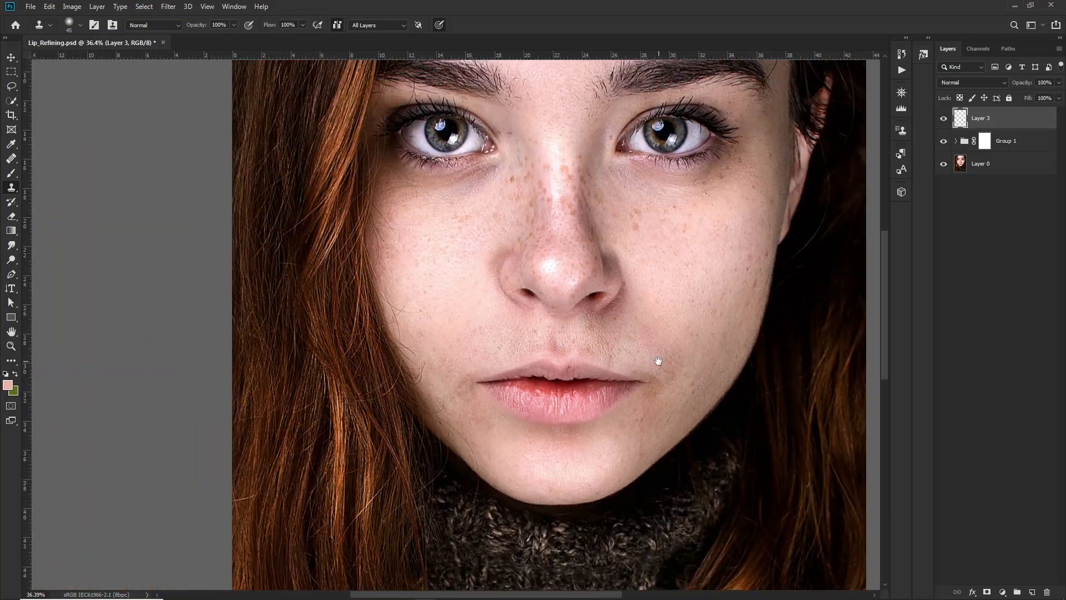
click(942, 125)
drag(774, 158, 750, 178)
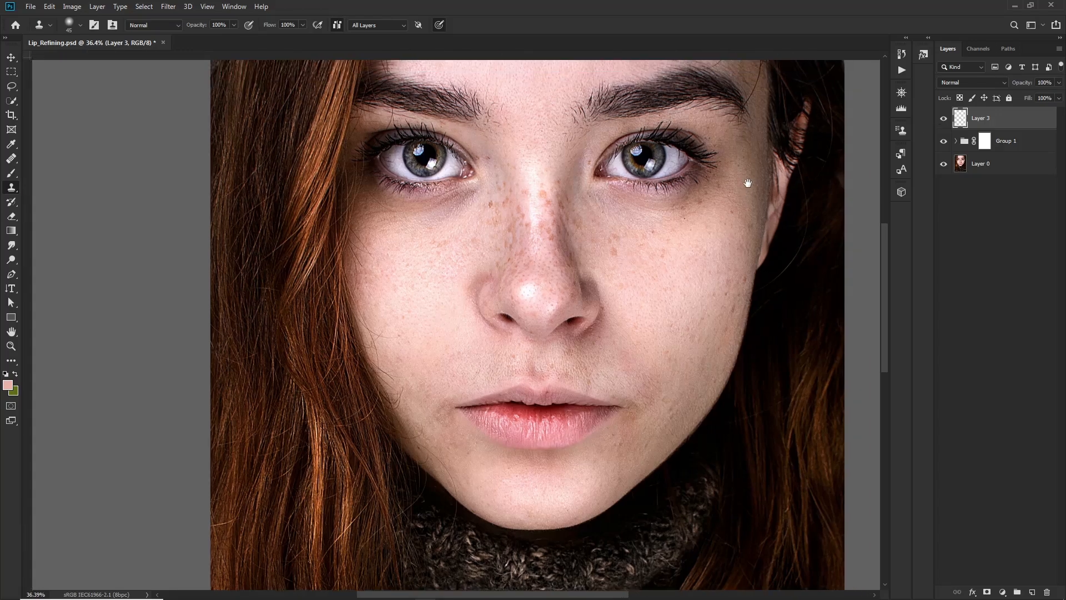
scroll(677, 441, up, 2)
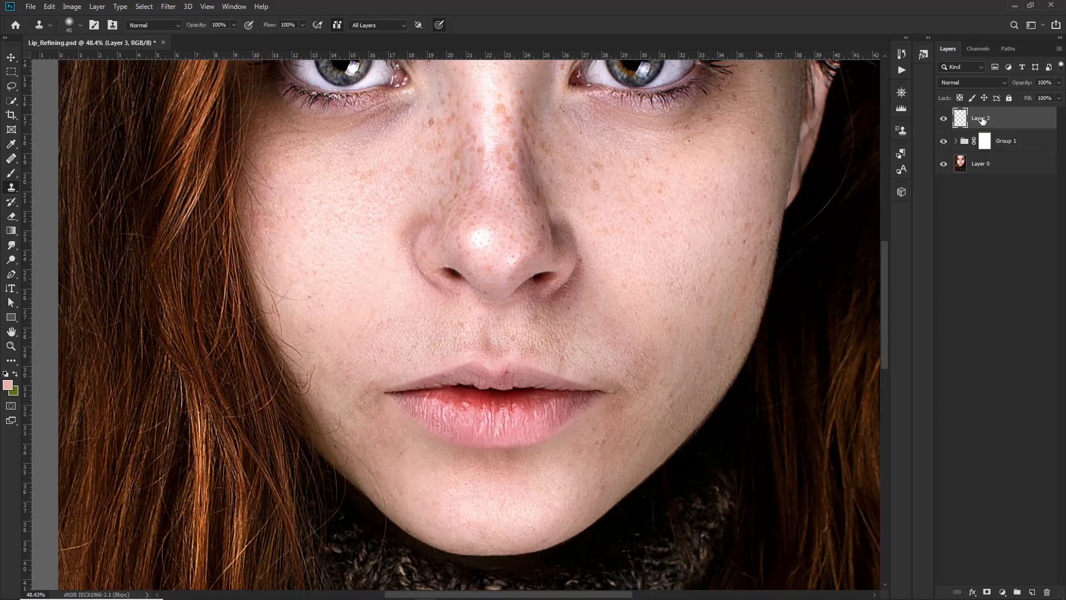
Step: Rename the clone retouching layer as Cracks removed
double_click(981, 118)
text(Cracks removed)
key(Return)
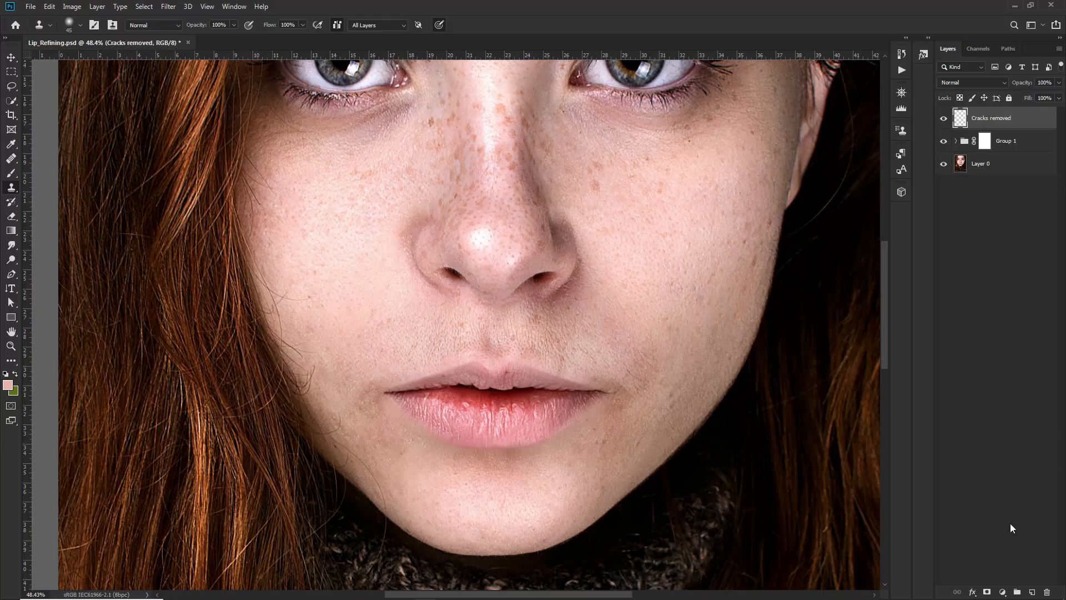
Step: Add a Curves adjustment layer above Cracks removed and raise the lower part of its curve to brighten the image
click(1003, 594)
click(994, 448)
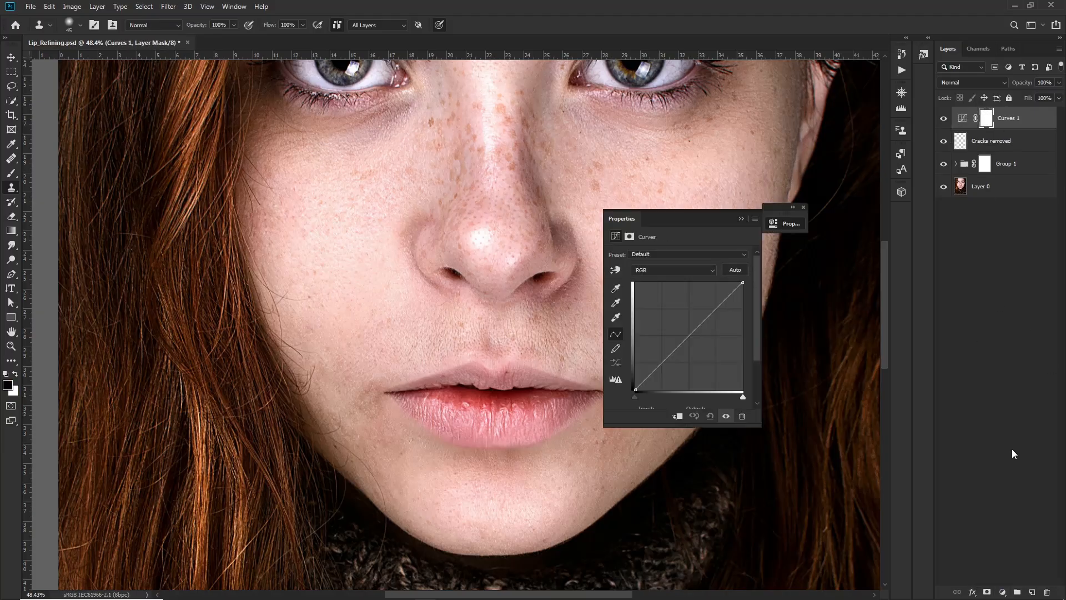
drag(705, 226, 777, 206)
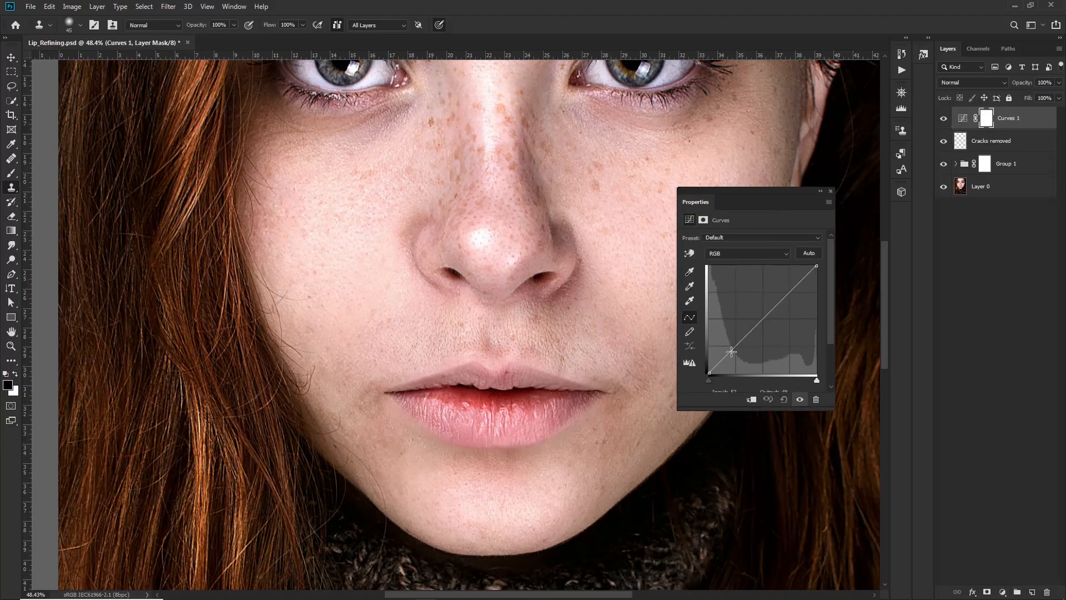
drag(732, 351, 735, 336)
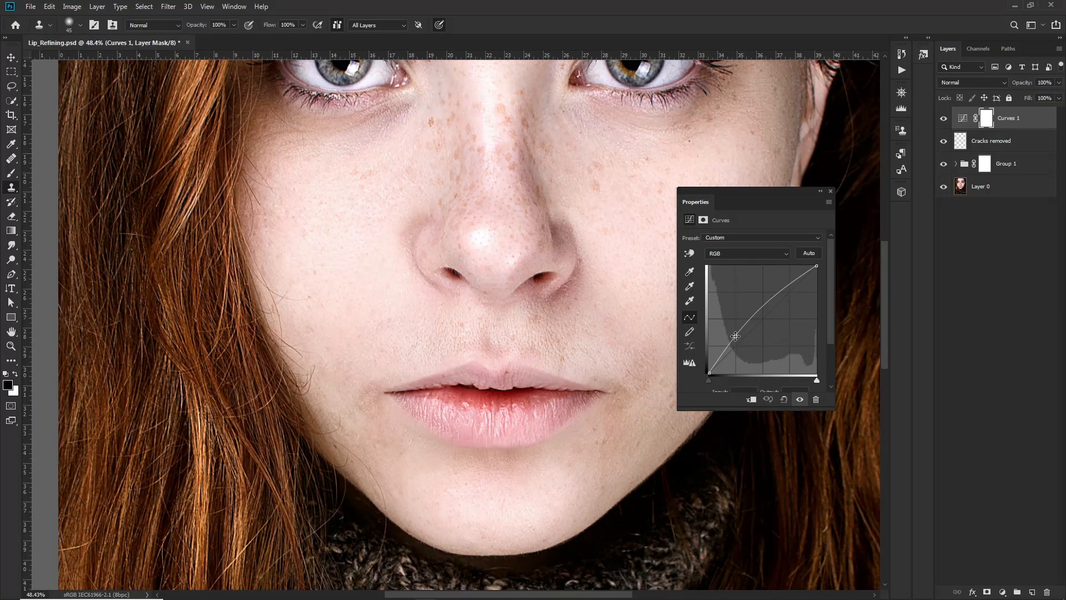
click(821, 192)
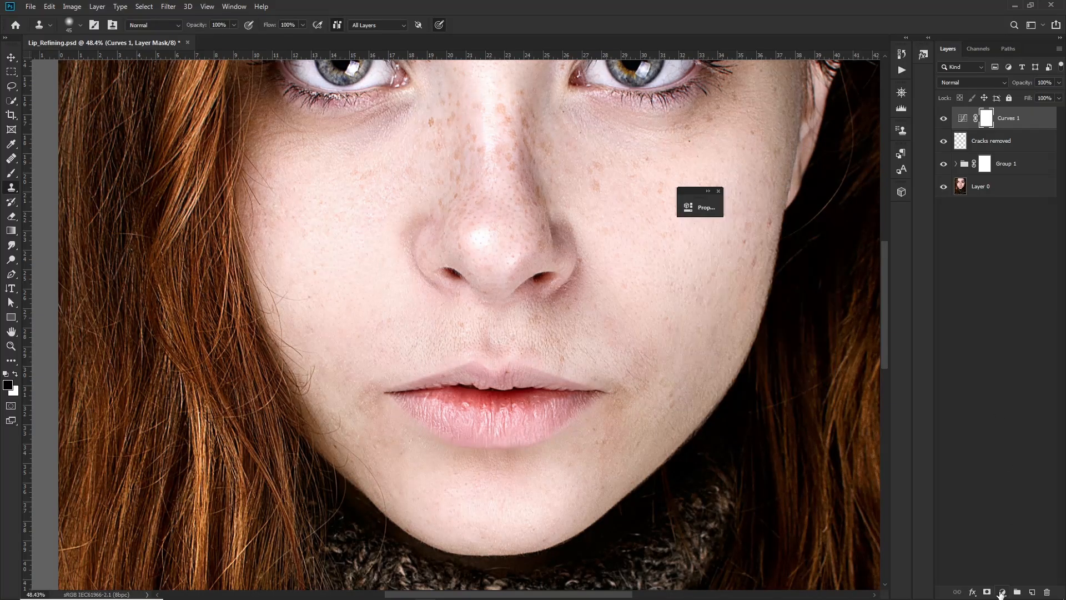
Step: Add a second Curves adjustment layer and lower its upper curve to darken the image, hiding the brightening layer only while adjusting
click(1003, 592)
click(1006, 450)
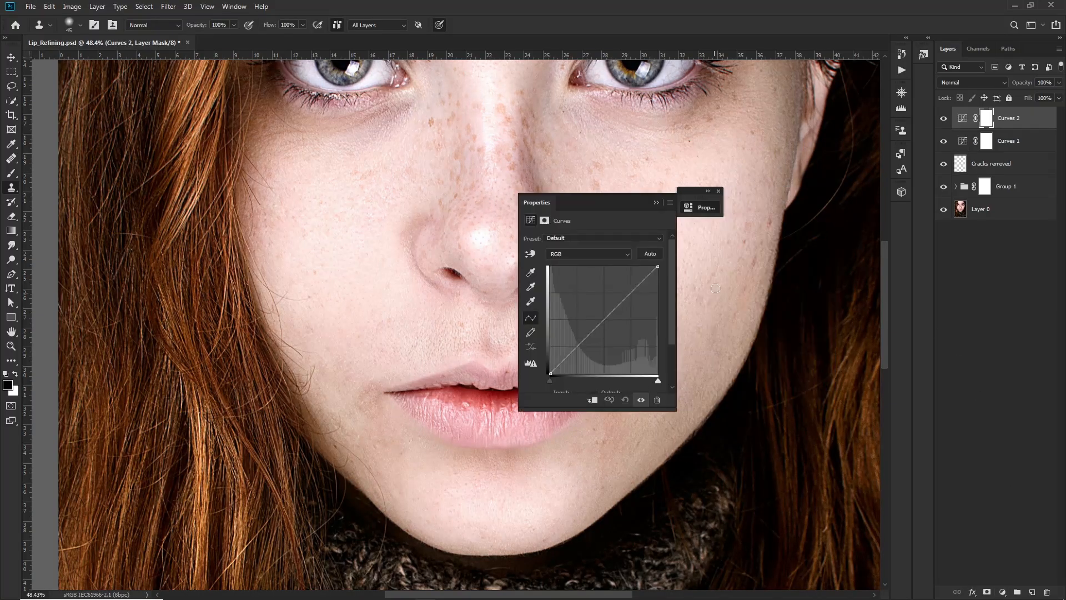
click(944, 140)
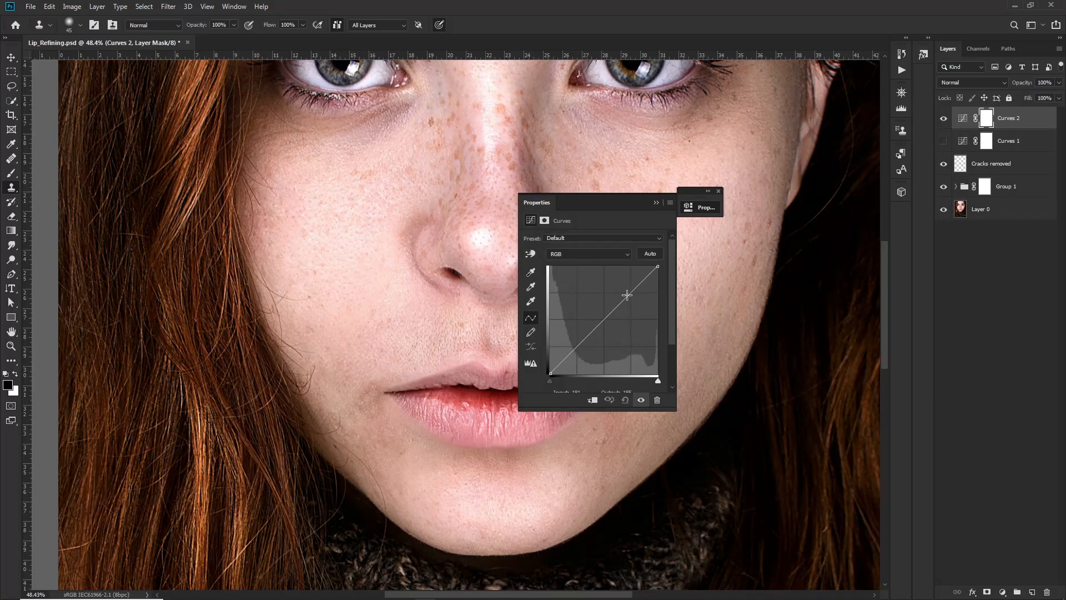
drag(627, 295, 631, 302)
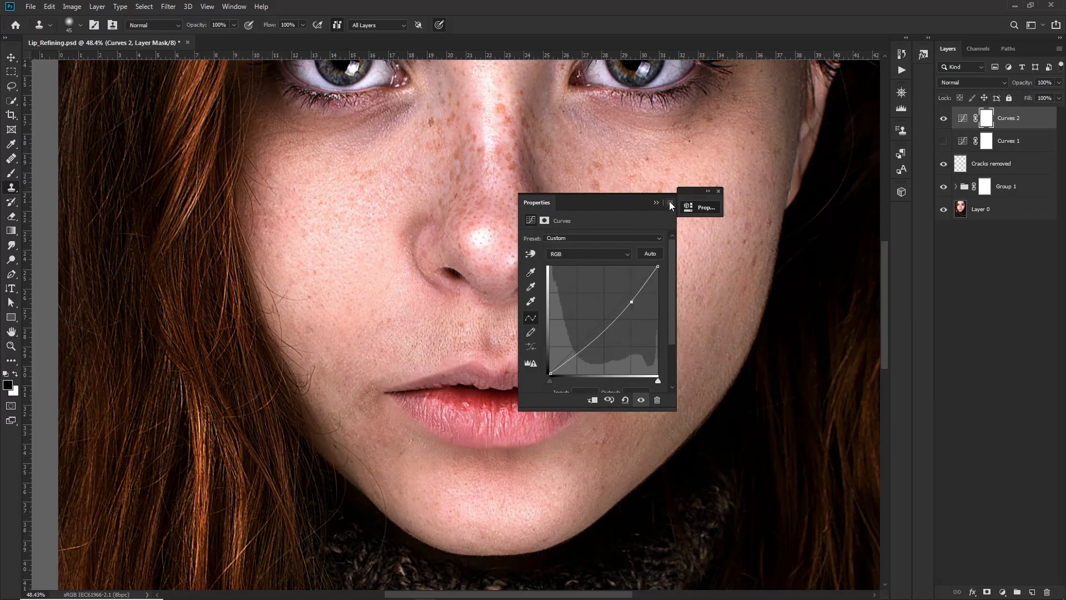
click(671, 203)
click(944, 141)
Step: Rename the darkening Curves layer as Burn and the brightening Curves layer as Dodge
double_click(1009, 117)
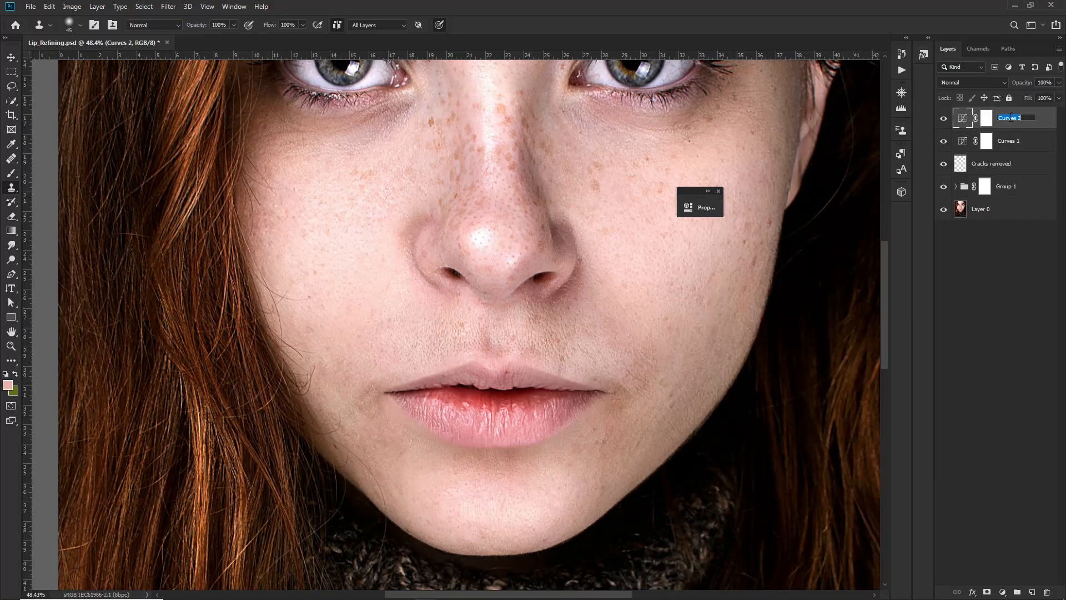
text(Burn)
key(Return)
double_click(1004, 149)
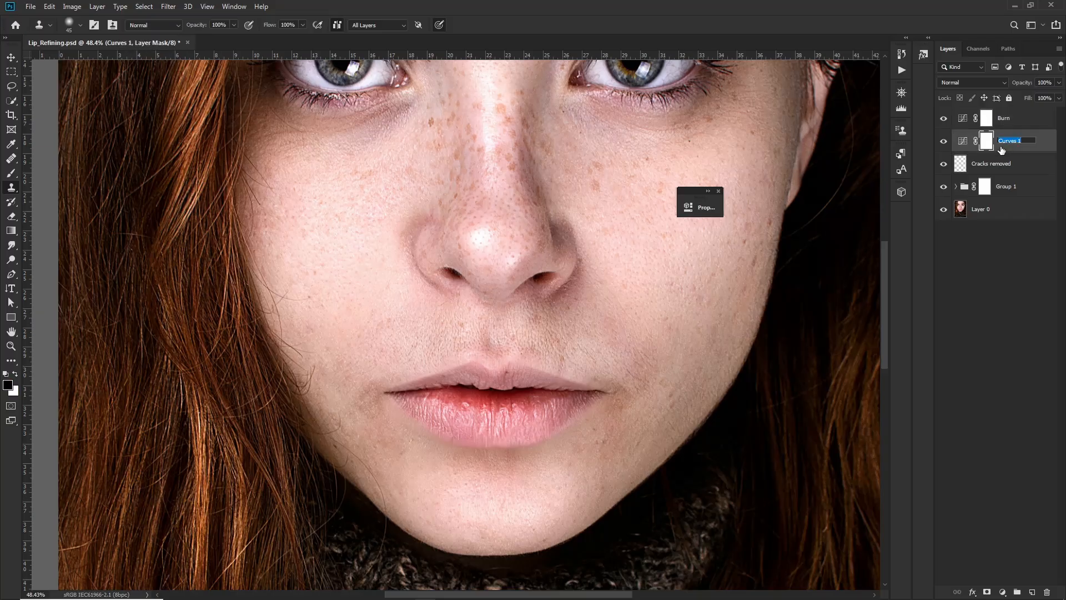
text(Dodge)
key(Return)
Step: Invert the masks of the Burn and Dodge layers to black
drag(988, 122, 984, 124)
key(ctrl+i)
click(986, 136)
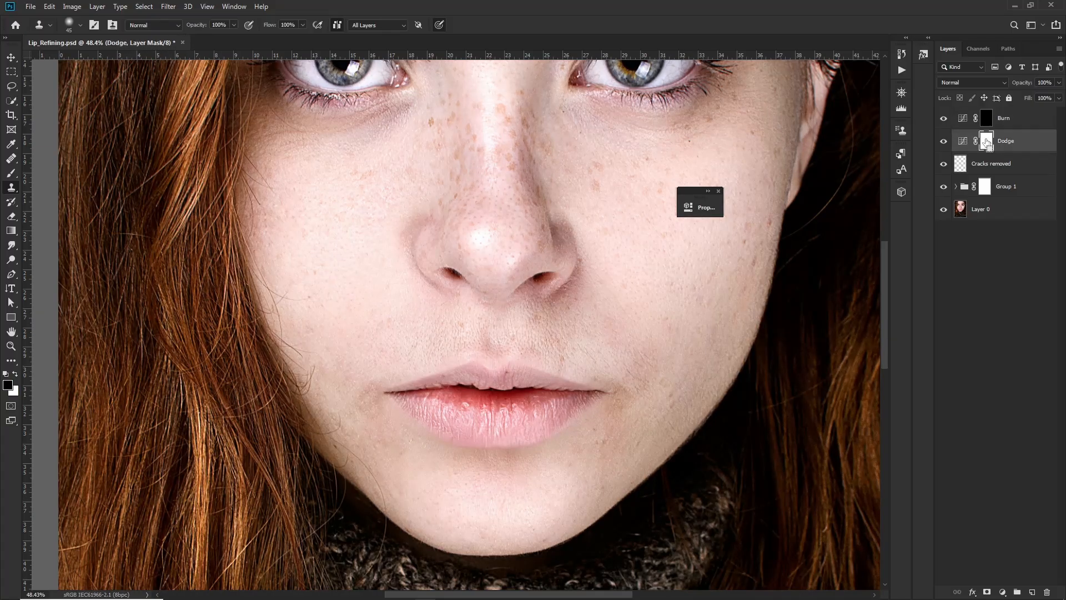
key(ctrl+i)
Step: Target the Burn mask and set up the Brush tool with white as the foreground color and 2% flow
click(987, 123)
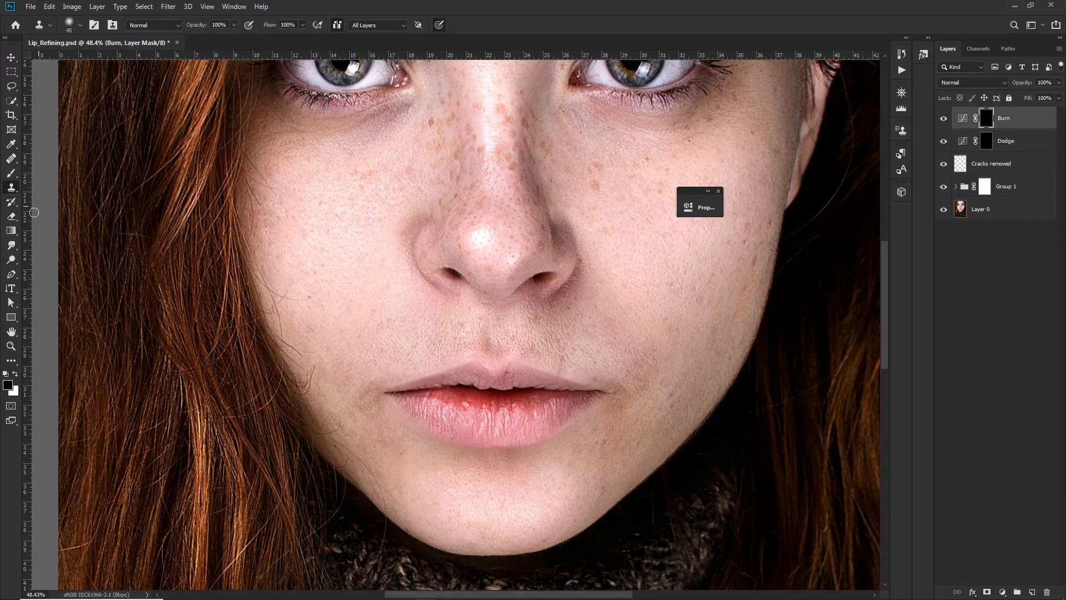
click(8, 177)
key(x)
key(shift+0)
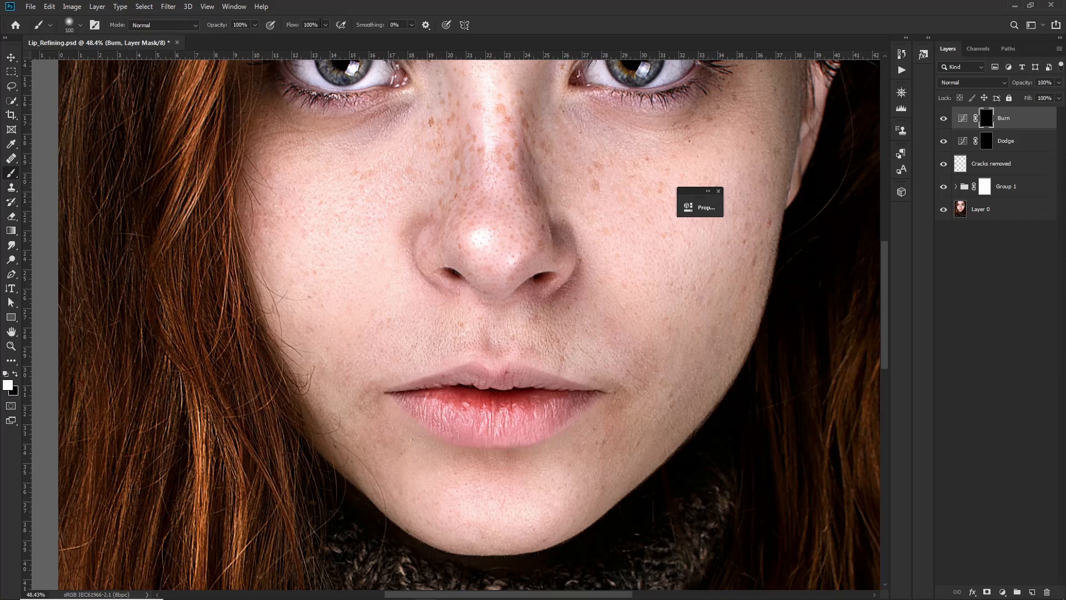
text(2)
key(Return)
Step: Brighten the skin just above the upper lip by painting white on the Dodge mask with a smaller brush
click(989, 144)
scroll(503, 338, up, 2)
key(bracketleft)
key(bracketleft)
key(bracketleft)
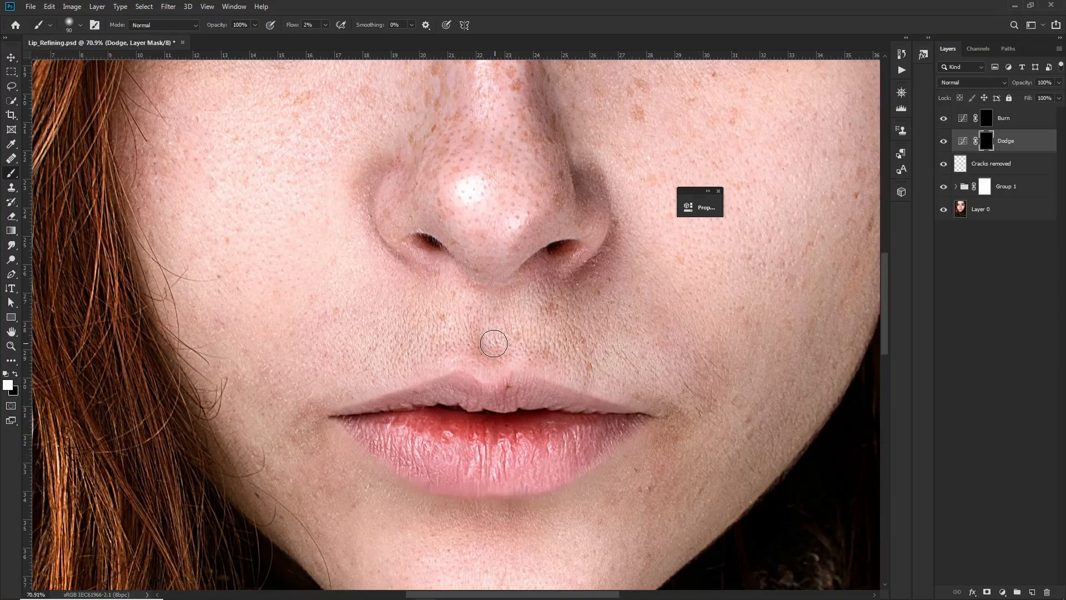
key(bracketleft)
mouse_move(484, 340)
mouse_down()
mouse_move(483, 362)
mouse_move(482, 339)
mouse_move(485, 361)
mouse_move(512, 351)
mouse_move(495, 360)
mouse_move(478, 322)
mouse_move(479, 355)
mouse_move(476, 317)
mouse_move(463, 347)
mouse_move(436, 356)
mouse_move(470, 341)
mouse_move(397, 363)
mouse_move(475, 335)
mouse_move(439, 351)
mouse_move(431, 326)
mouse_up()
Step: Even out the skin around the cupid's bow and mouth corner on the Dodge mask with a 70 px brush
key(bracketright)
scroll(475, 334, down, 2)
key(bracketright)
key(bracketright)
key(bracketleft)
key(bracketleft)
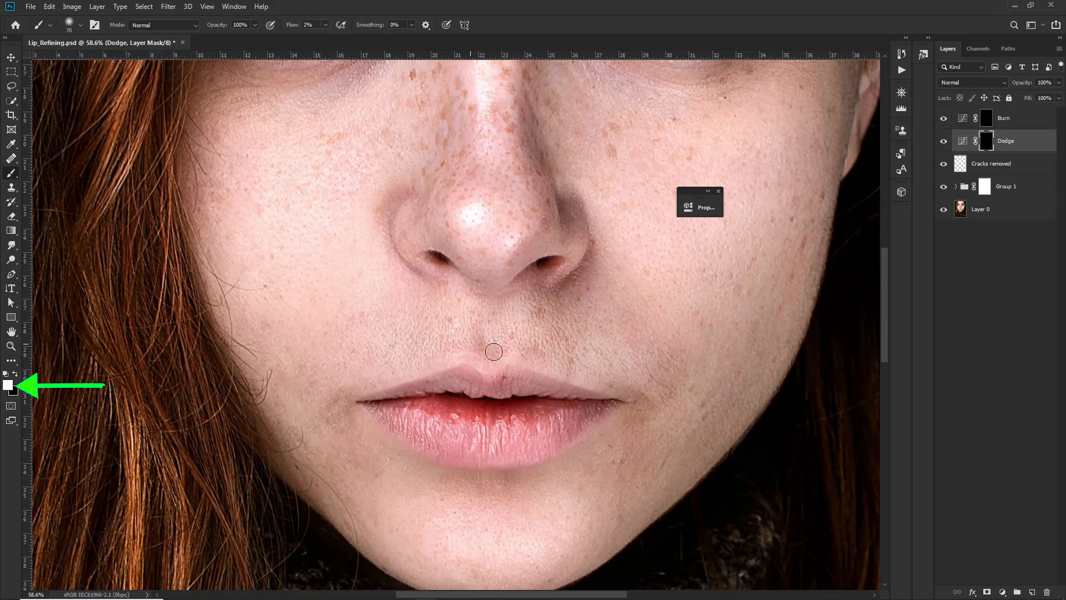
key(bracketleft)
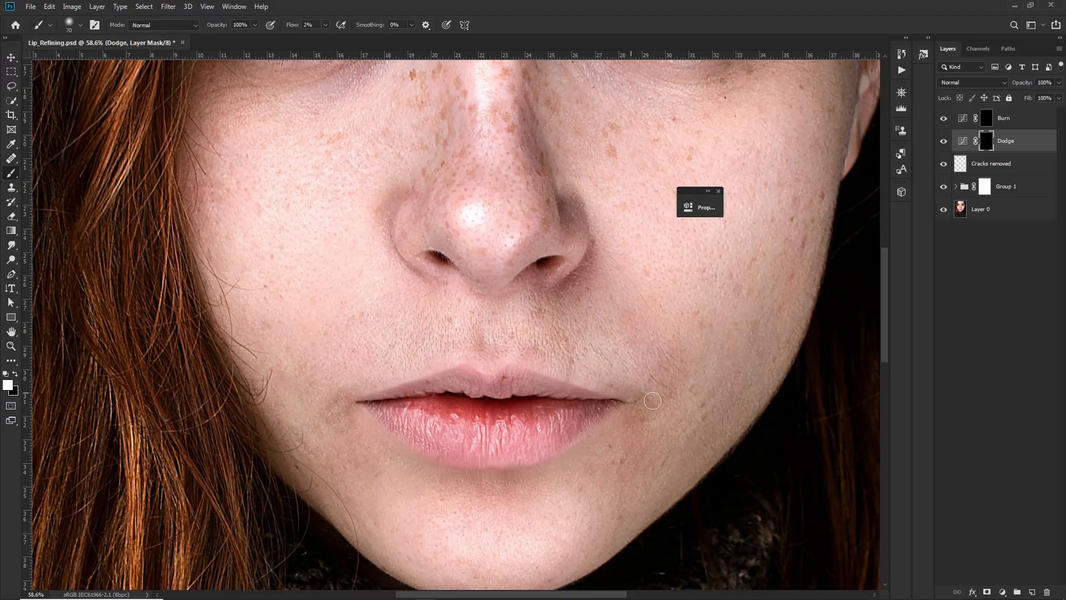
Step: Set the brush flow to 5% and brighten the shaded skin around the image-left mouth corner on the Dodge mask
drag(350, 403, 492, 399)
key(bracketleft)
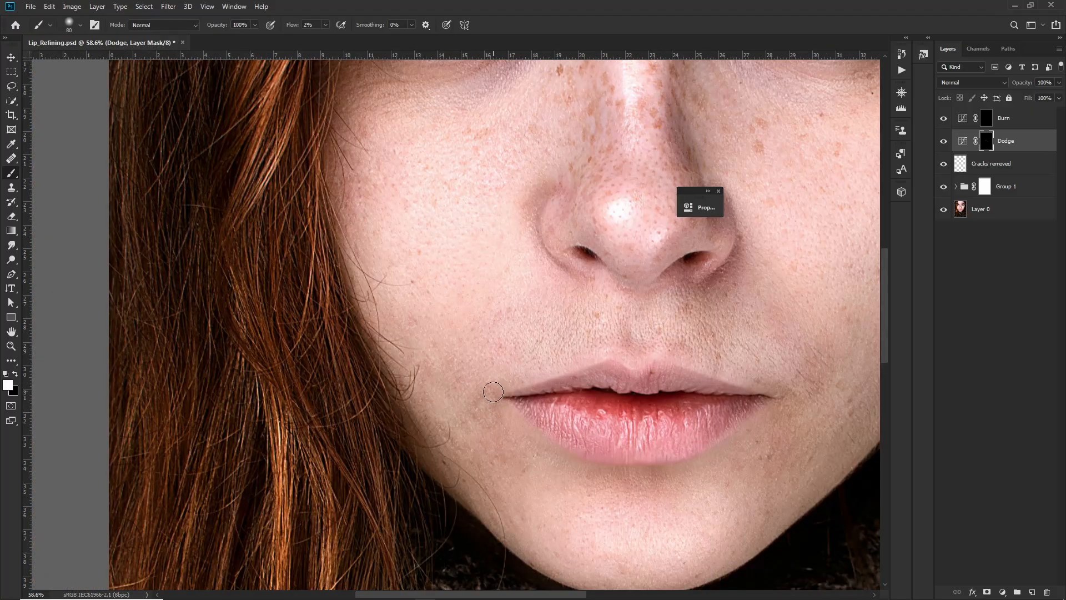
scroll(537, 385, up, 1)
click(326, 25)
drag(325, 37, 326, 38)
click(533, 431)
key(bracketleft)
scroll(472, 417, down, 3)
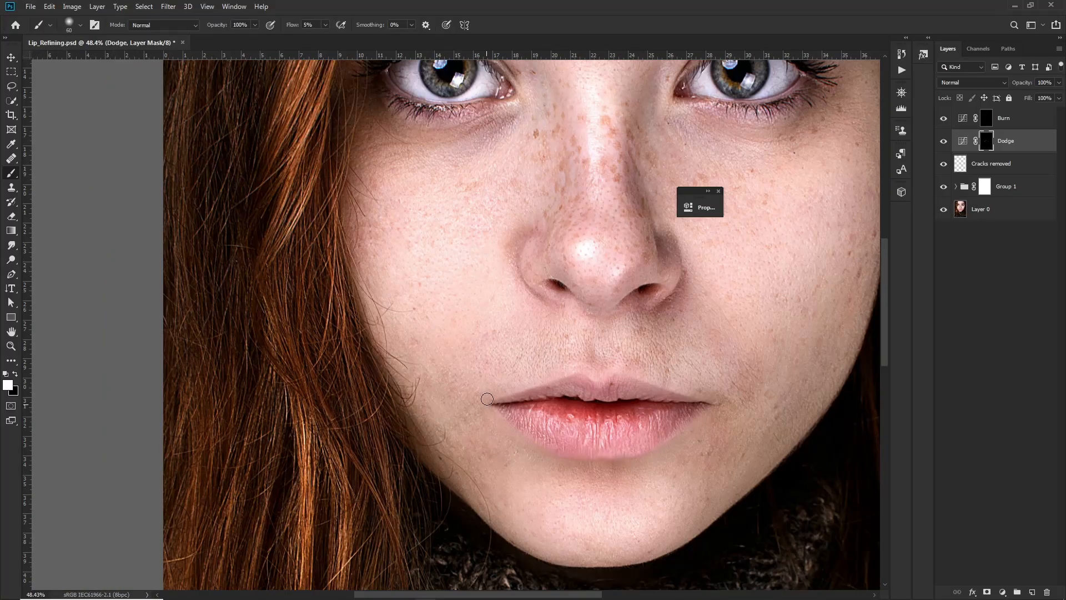
Step: Dodge the upper lip's outline and the lower lip's outer edge with a small brush, and toggle the Dodge layer to check
scroll(707, 403, up, 2)
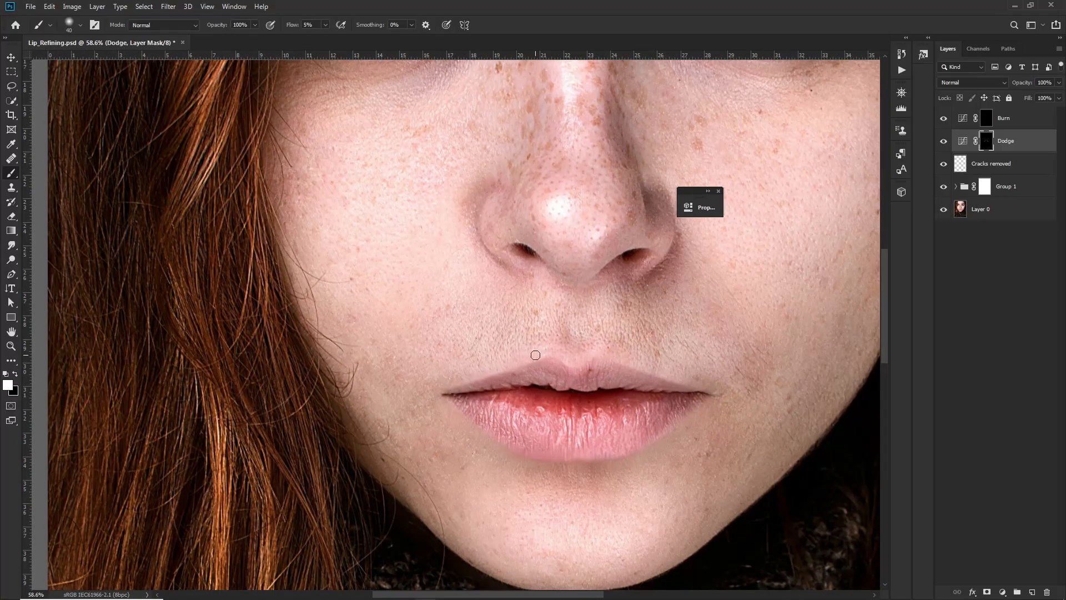
key(bracketleft)
scroll(533, 355, up, 2)
key(bracketright)
key(bracketright)
scroll(496, 369, up, 1)
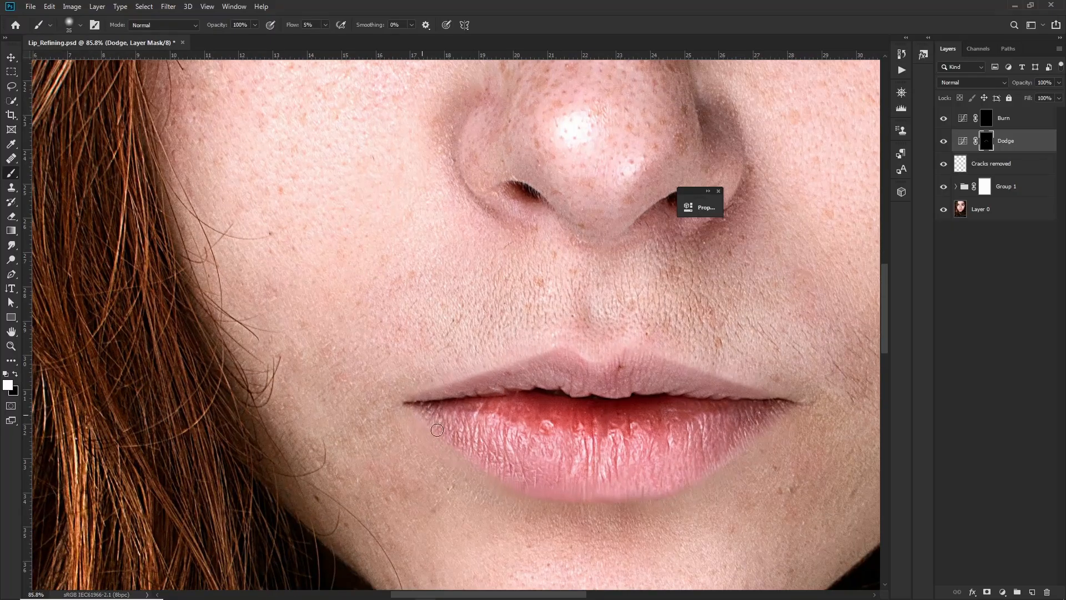
scroll(437, 426, down, 1)
scroll(460, 427, down, 3)
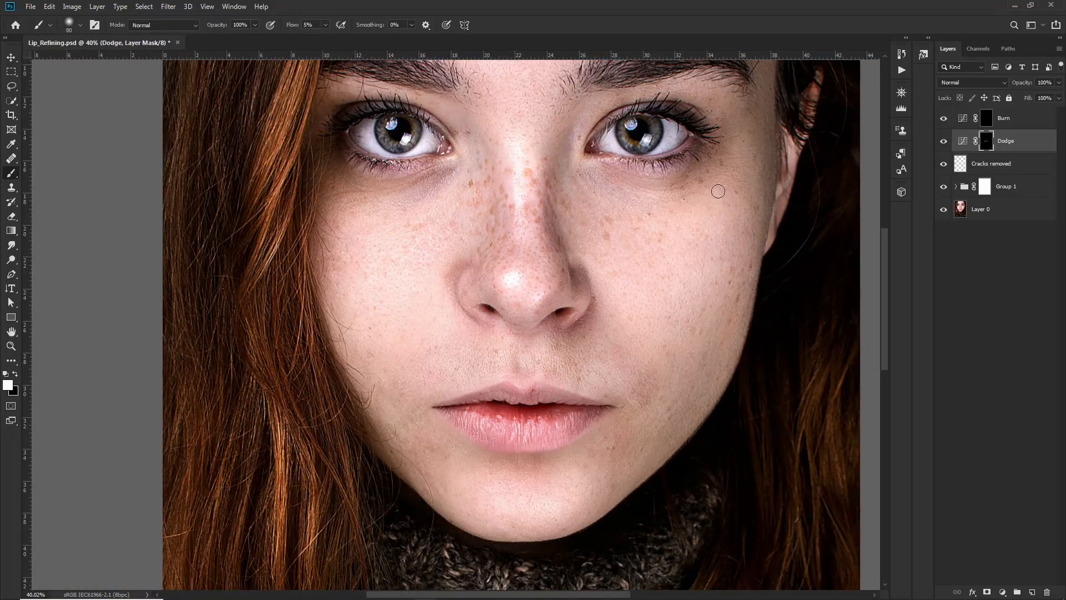
click(944, 142)
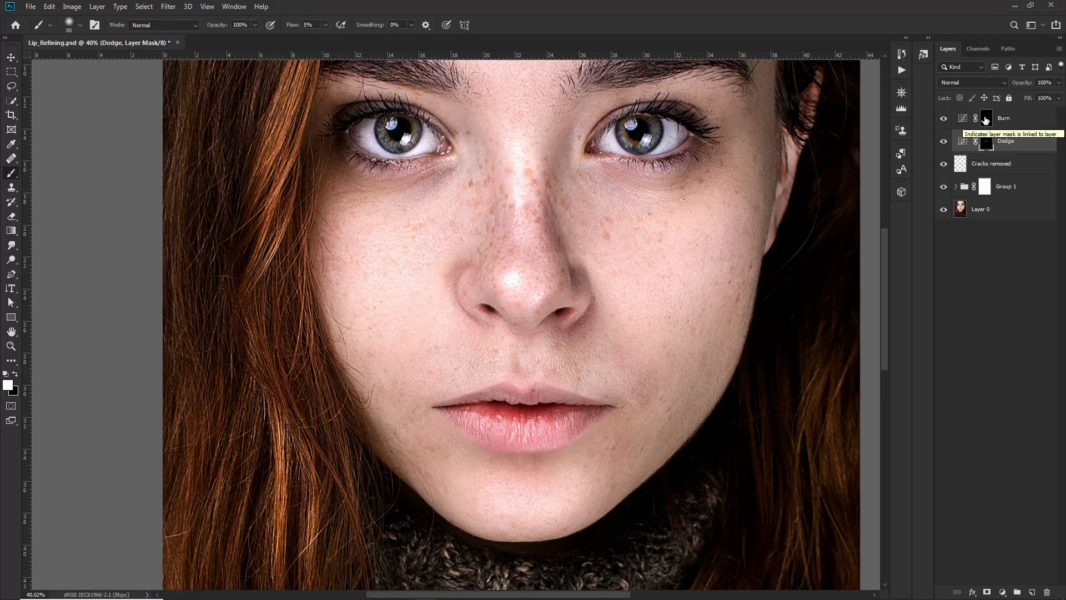
Step: Target the Burn layer's mask and set the brush to 2% flow and a 40 px size for the upper lip
click(1008, 124)
scroll(515, 357, up, 3)
key(bracketleft)
key(bracketleft)
key(shift+0)
key(shift+2)
mouse_move(498, 375)
mouse_down()
mouse_move(495, 351)
mouse_move(553, 350)
mouse_up()
key(bracketleft)
key(bracketleft)
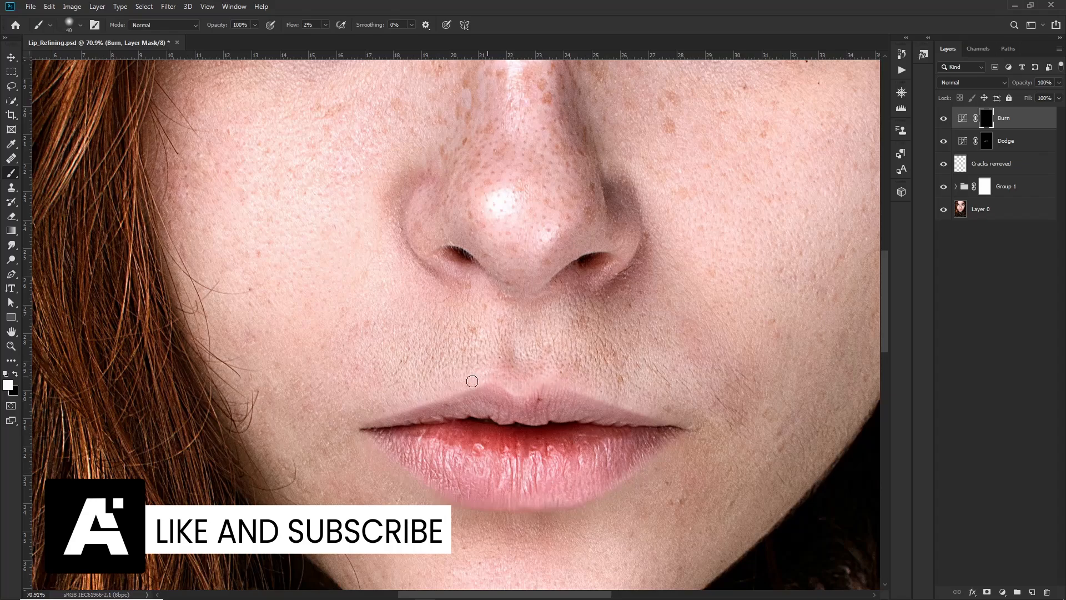
Step: Darken the upper lip's edge from the cupid's bow to the mouth corner on the Burn mask, and touch up the Dodge mask
drag(472, 381, 369, 424)
key(bracketright)
key(bracketright)
key(bracketleft)
key(bracketleft)
scroll(552, 514, up, 2)
key(bracketleft)
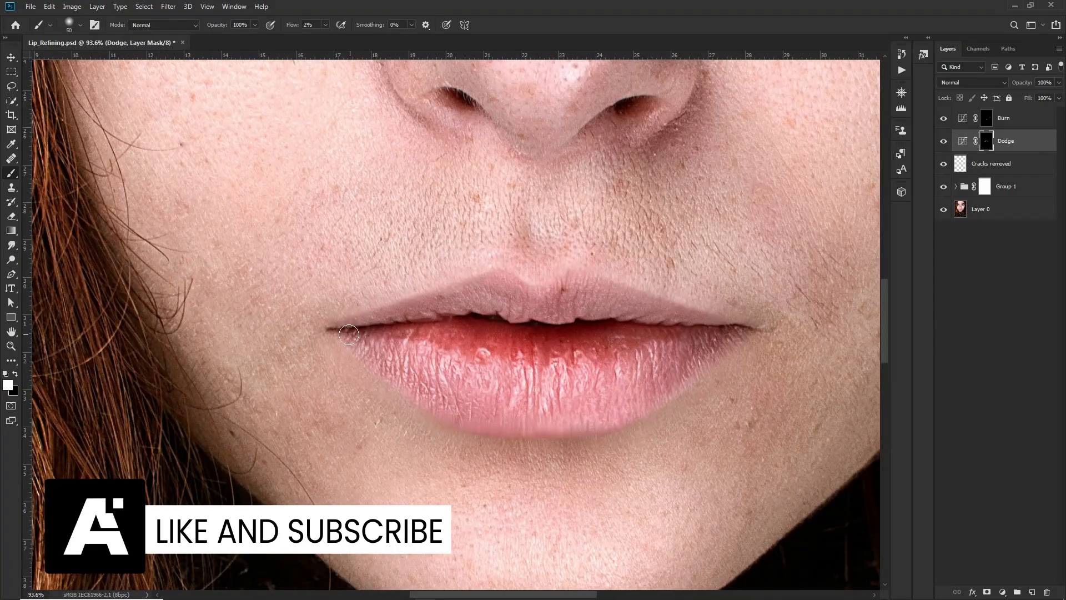
Step: Blend the shading around the mouth with a larger brush and compare the retouch against Layer 0 alone
scroll(500, 306, down, 3)
key(bracketright)
key(bracketright)
key(bracketright)
key(bracketright)
scroll(541, 273, down, 5)
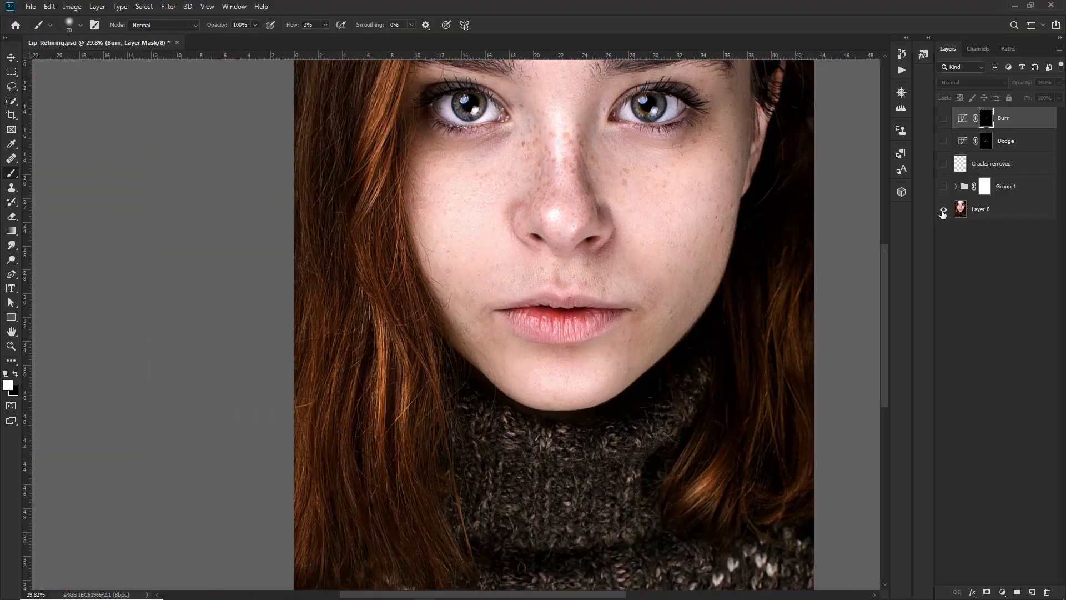
Step: Refine the shading along the lip outline, alternating between the Dodge and Burn masks and finishing with a 70 px brush
scroll(606, 336, up, 5)
key(bracketleft)
key(bracketleft)
key(bracketleft)
key(bracketleft)
key(alt+bracketleft)
key(alt+bracketright)
key(bracketright)
key(bracketright)
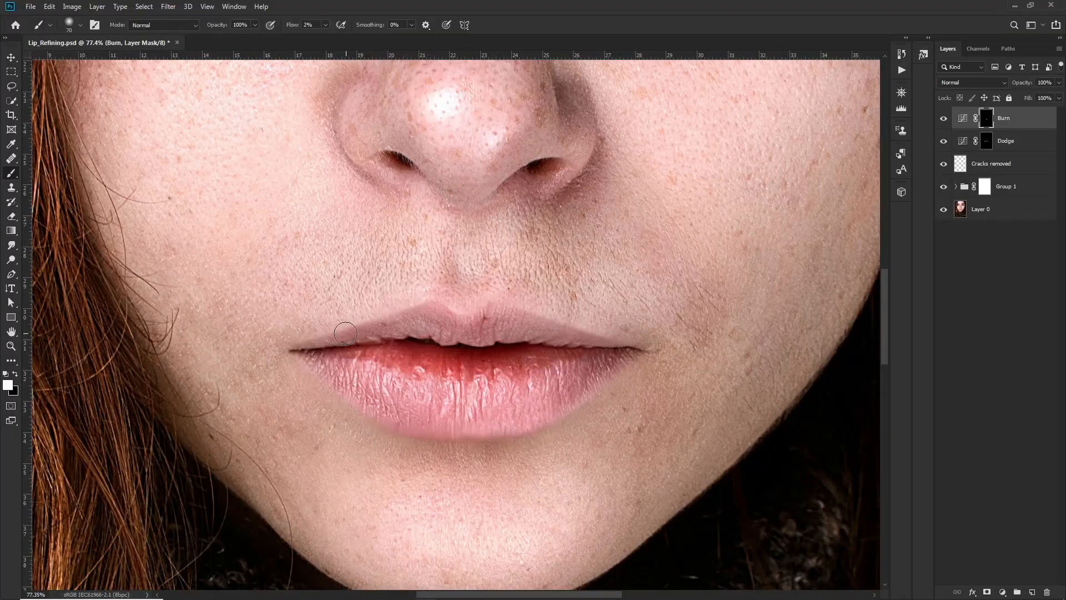
Step: Group the Burn and Dodge layers and name the group "dodge and burn"
scroll(345, 328, down, 5)
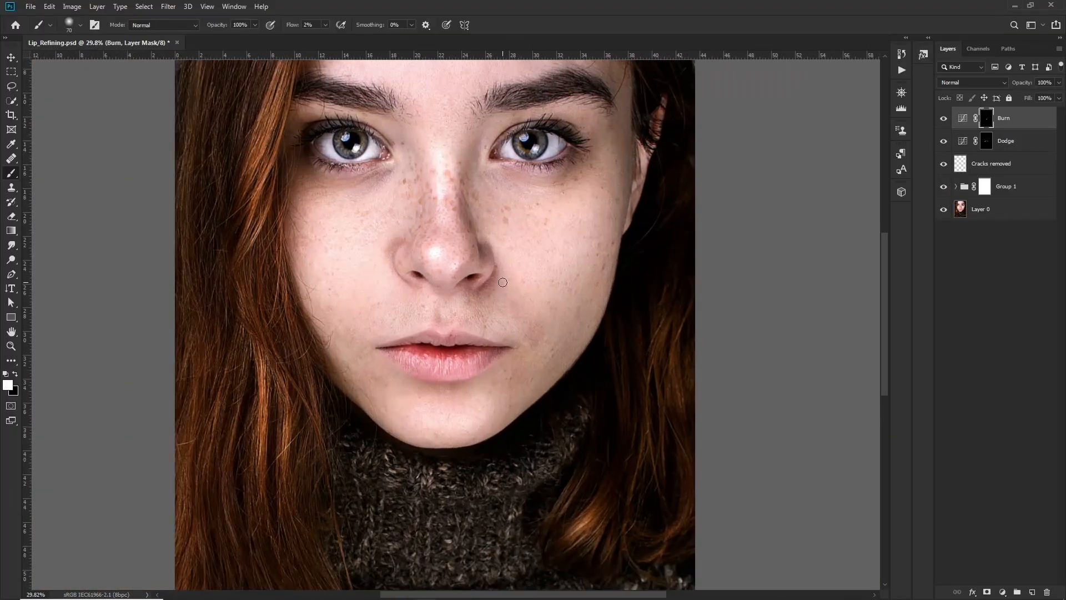
shift+click(1014, 143)
key(ctrl+g)
double_click(986, 113)
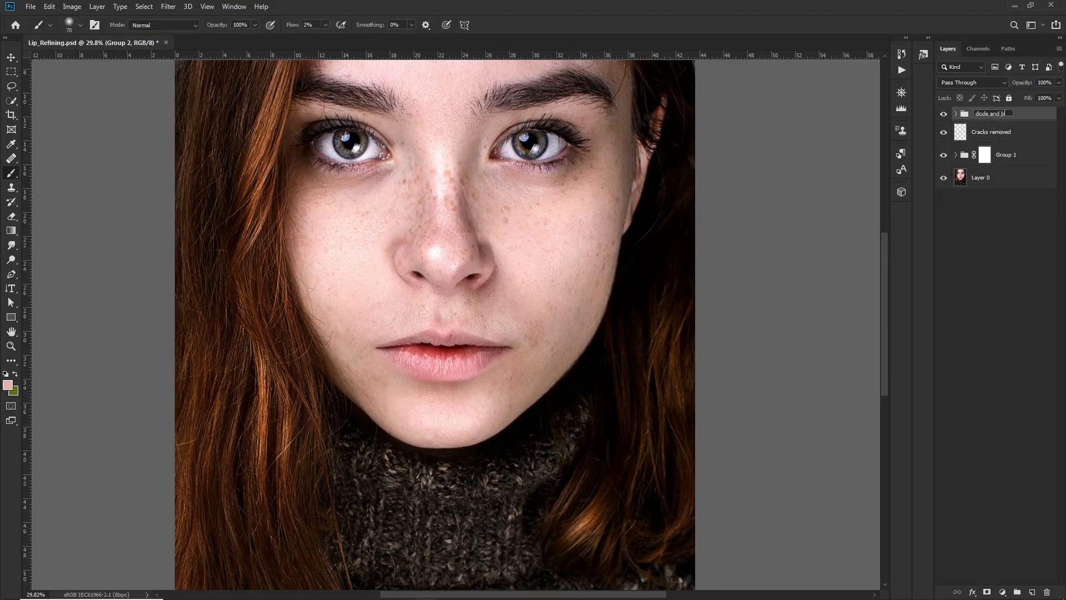
text(dode and burn)
key(Return)
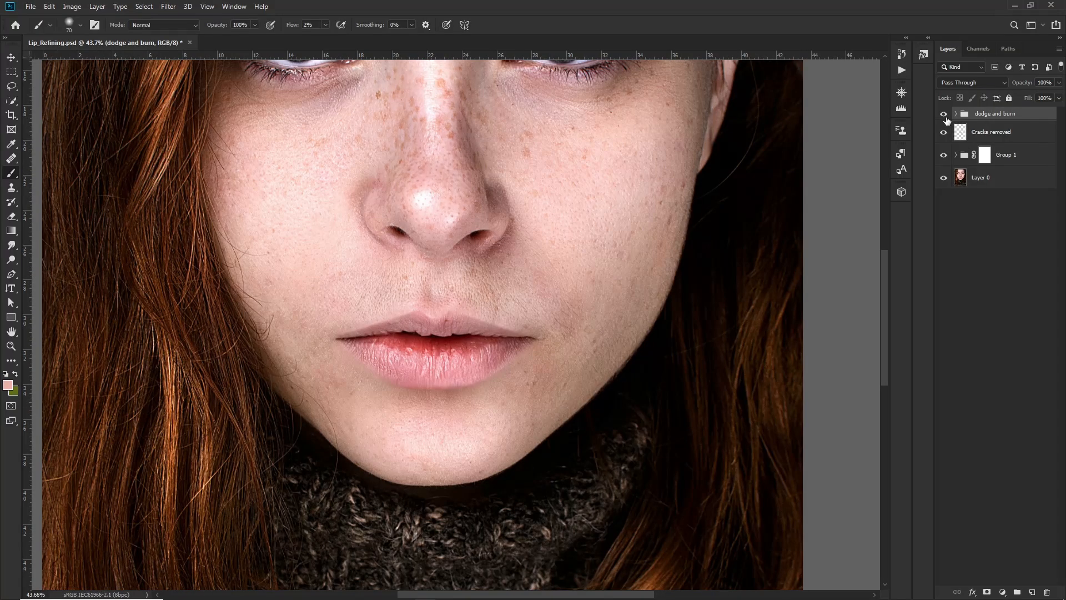
Step: Toggle the dodge and burn group's visibility to compare the lips before and after
click(944, 115)
click(944, 115)
click(944, 115)
click(945, 115)
Step: Adjust the Dodge layer's Fill inside the dodge and burn group, and collapse the group
click(955, 114)
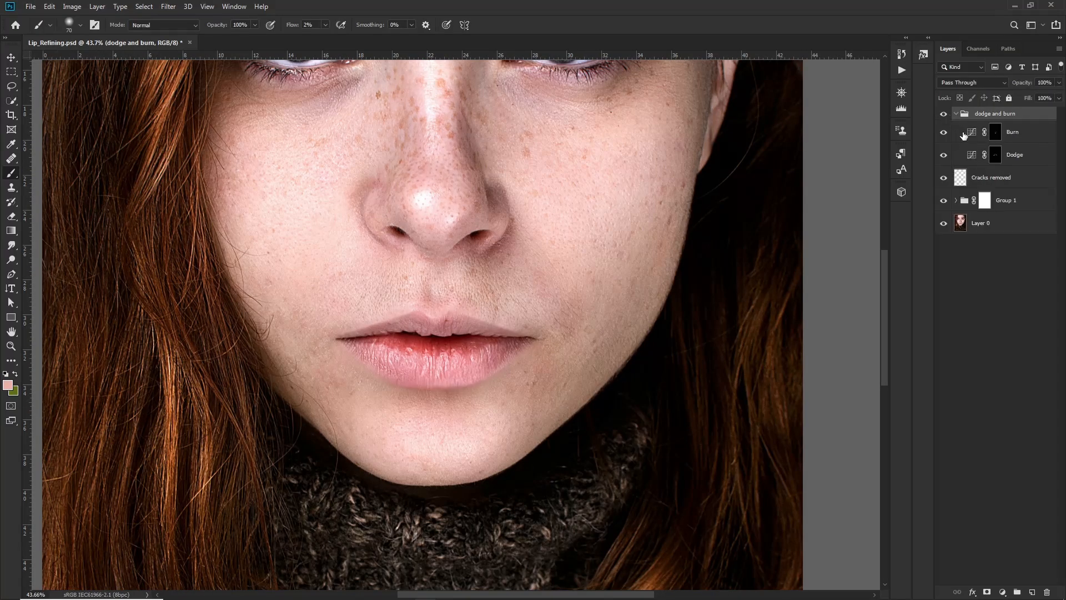
click(1021, 151)
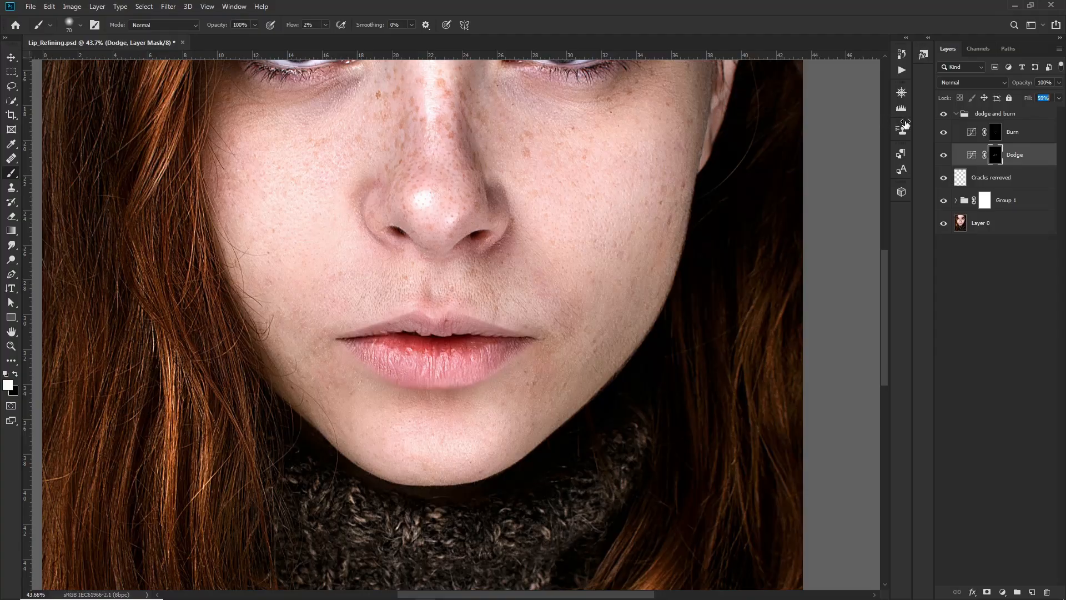
drag(927, 127, 930, 132)
key(ctrl+0)
click(956, 114)
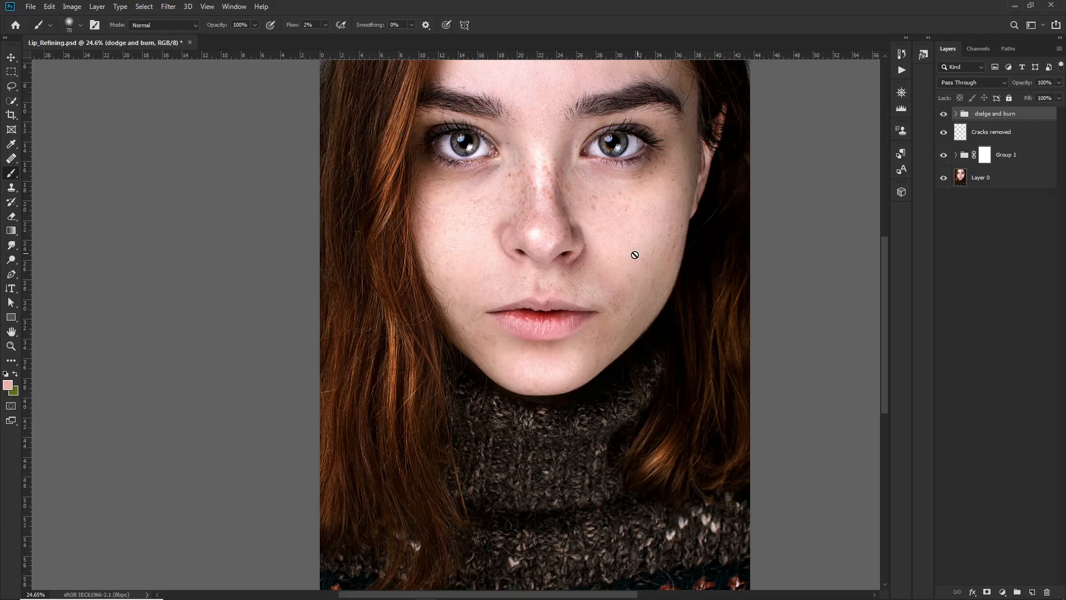
Step: Add a Hue/Saturation adjustment layer above the dodge and burn group with Saturation +23 and Lightness +7
scroll(632, 254, up, 5)
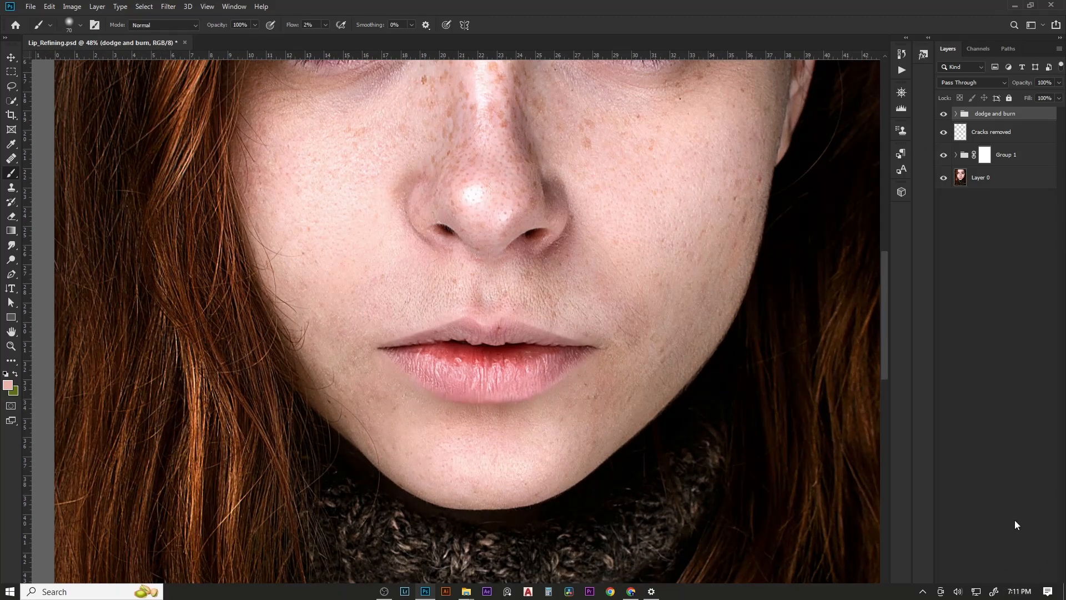
click(1003, 592)
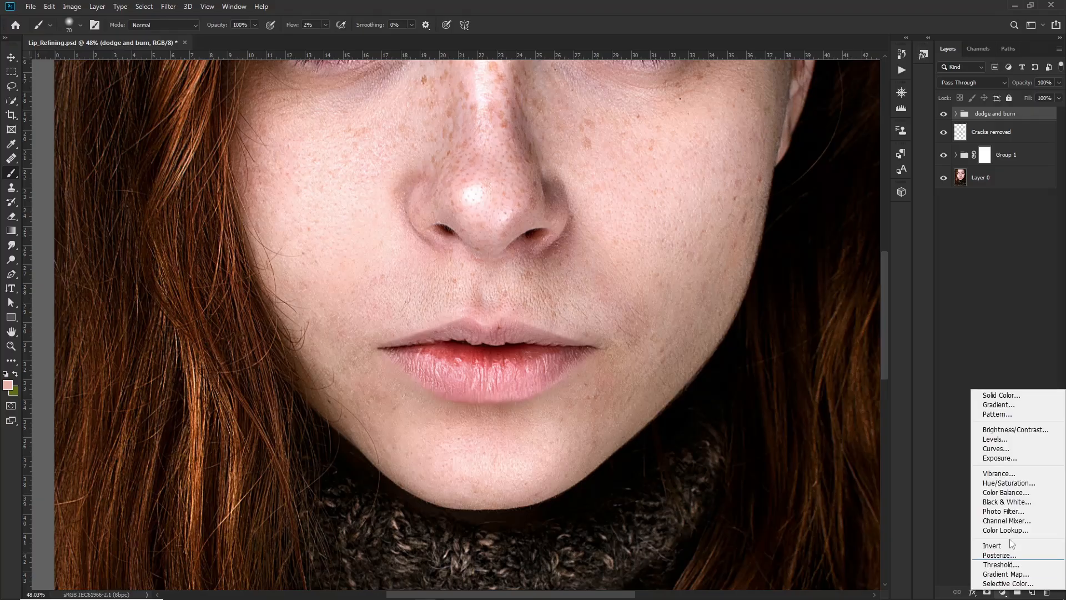
click(994, 487)
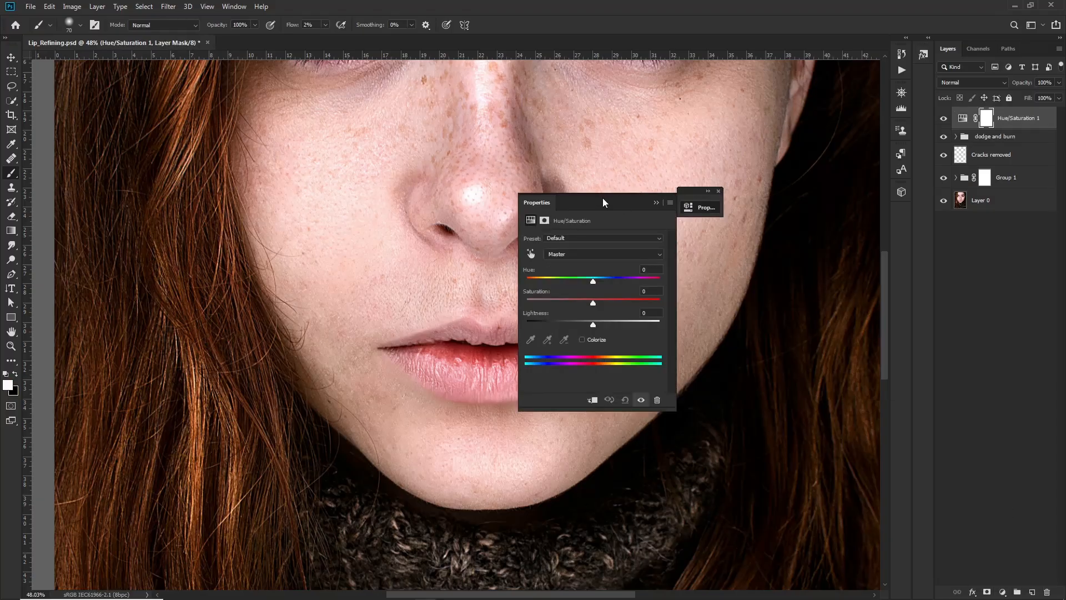
drag(634, 202, 809, 202)
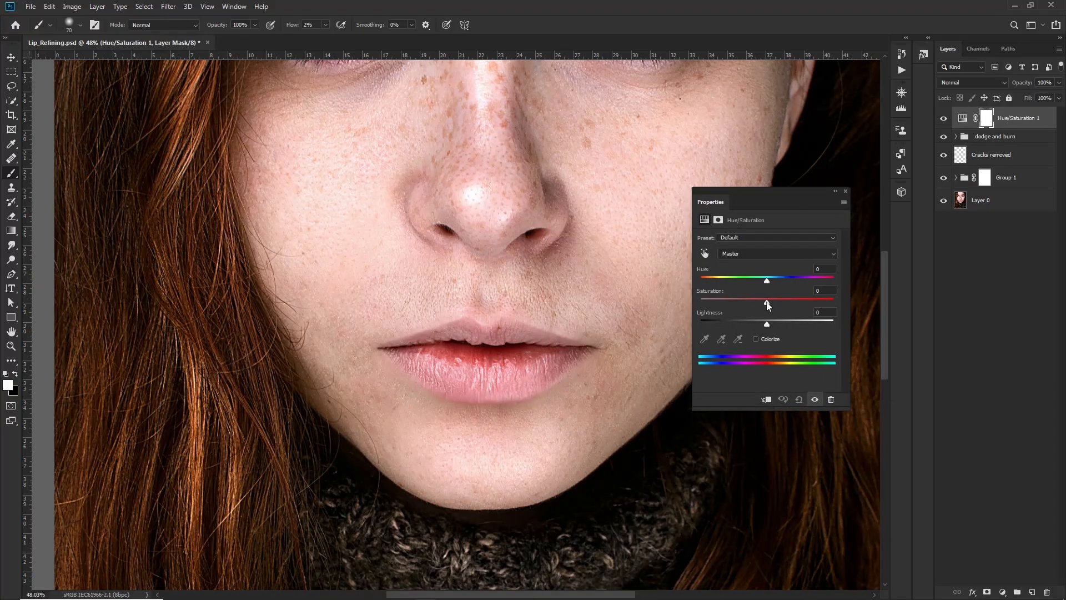
drag(770, 306, 773, 328)
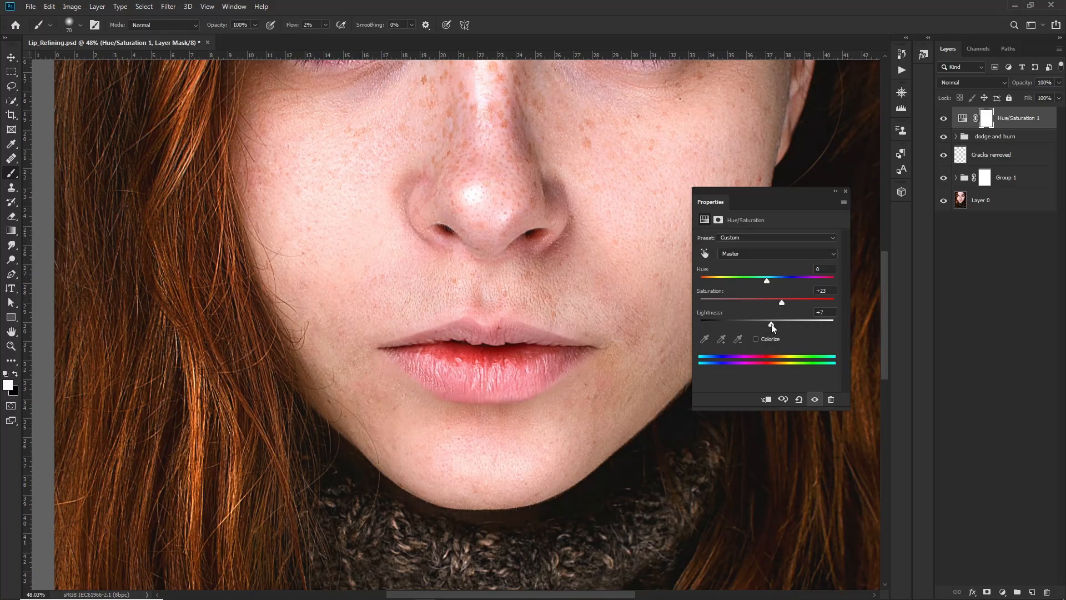
Step: Invert the Hue/Saturation layer's mask to black and put away its adjustment settings
click(836, 191)
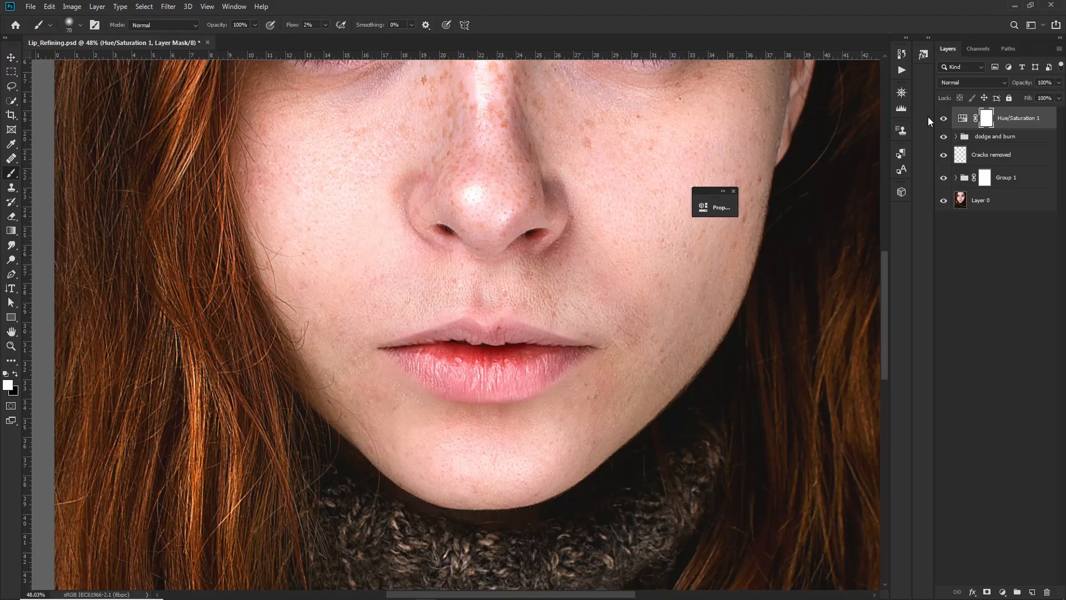
key(ctrl+i)
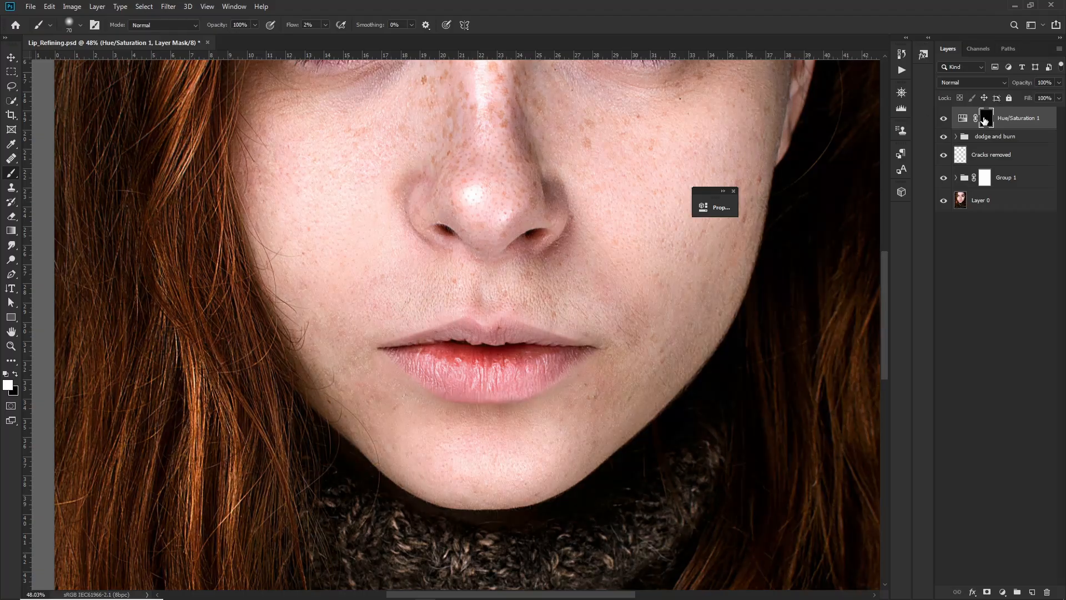
click(734, 191)
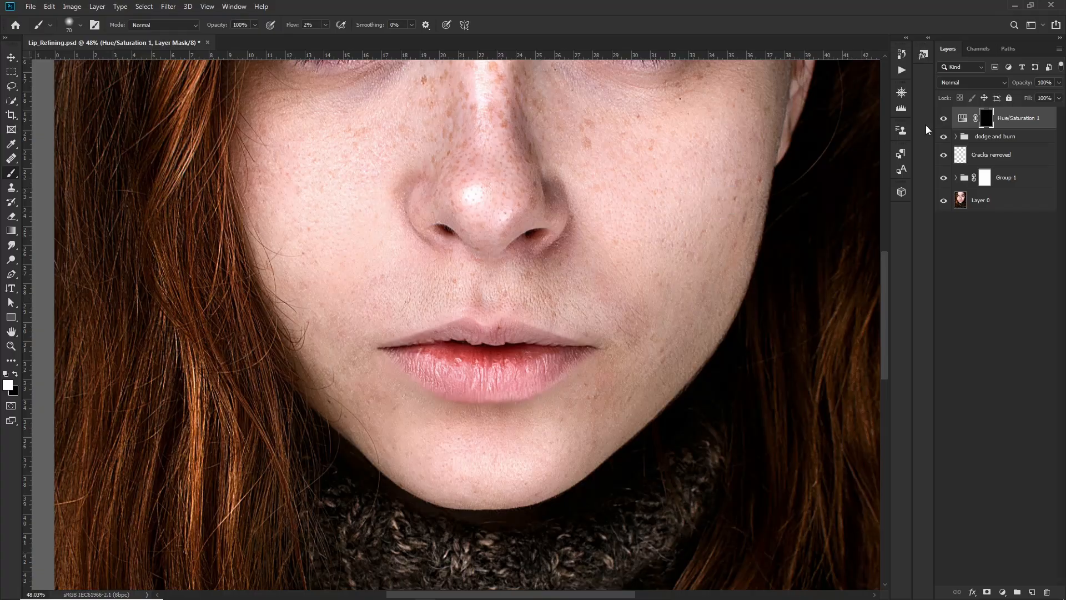
Step: Load the "lip shape" path as a selection and return to the layer stack
click(1006, 49)
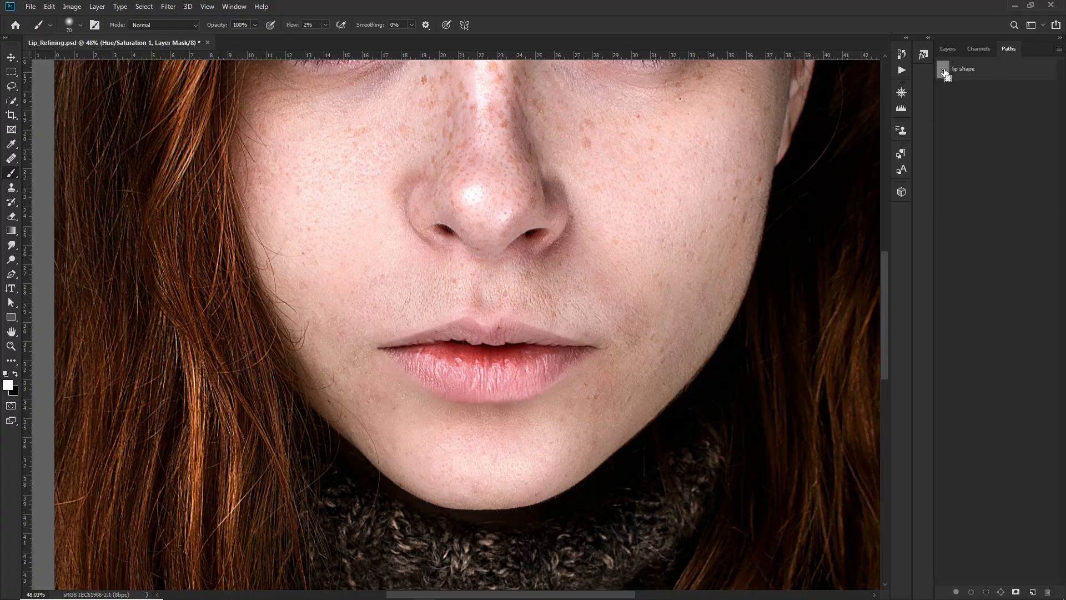
ctrl+click(945, 72)
click(948, 48)
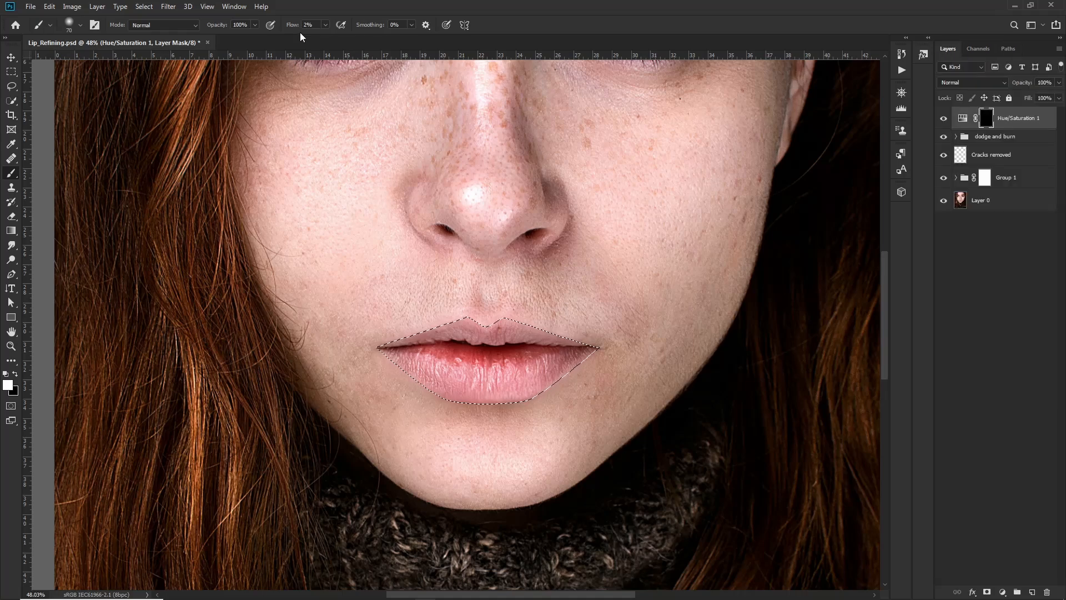
Step: Set the brush flow to 100% and paint white over the selected lips on the Hue/Saturation mask with a large brush
click(326, 25)
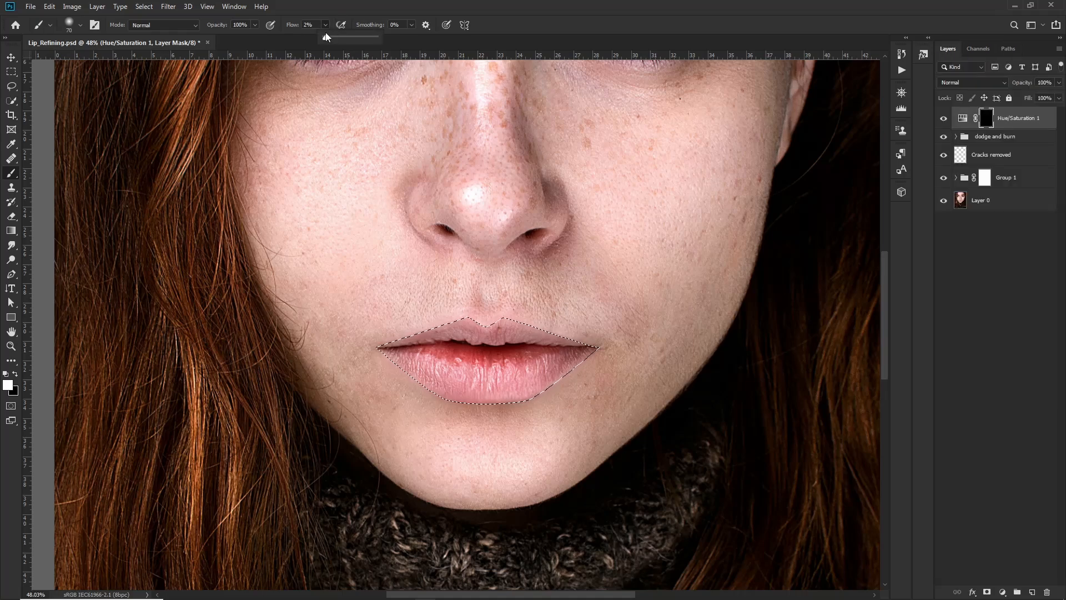
drag(327, 38, 400, 42)
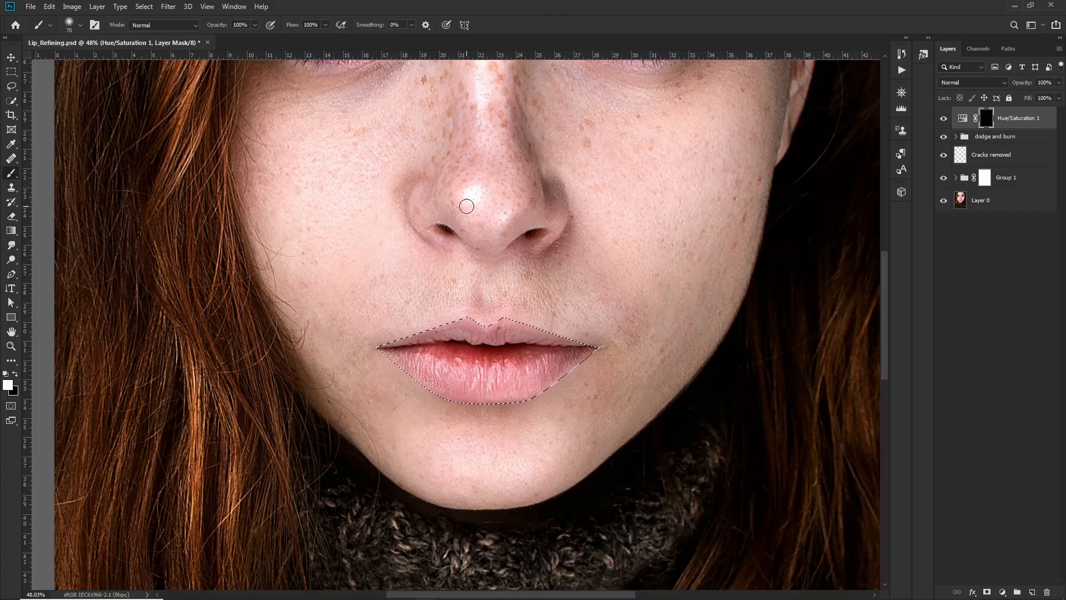
scroll(481, 314, up, 2)
key(bracketright)
scroll(481, 333, up, 2)
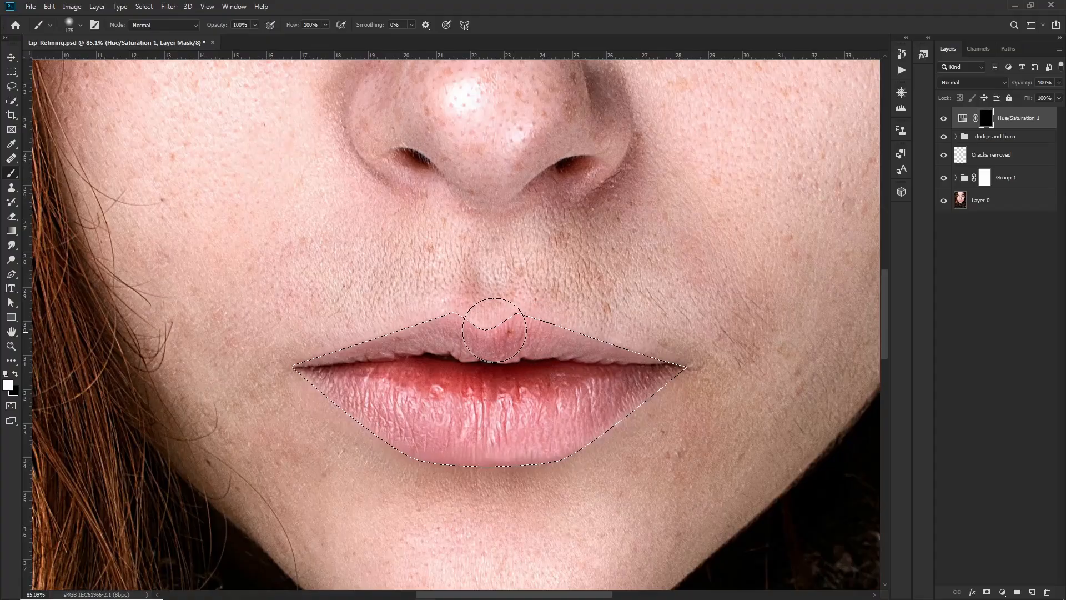
key(bracketright)
scroll(489, 328, up, 2)
Step: Fill in the remaining lip edges and corners inside the selection on the Hue/Saturation mask, using 60 to 100 px brush sizes
key(bracketleft)
key(bracketleft)
key(bracketleft)
key(bracketleft)
key(bracketleft)
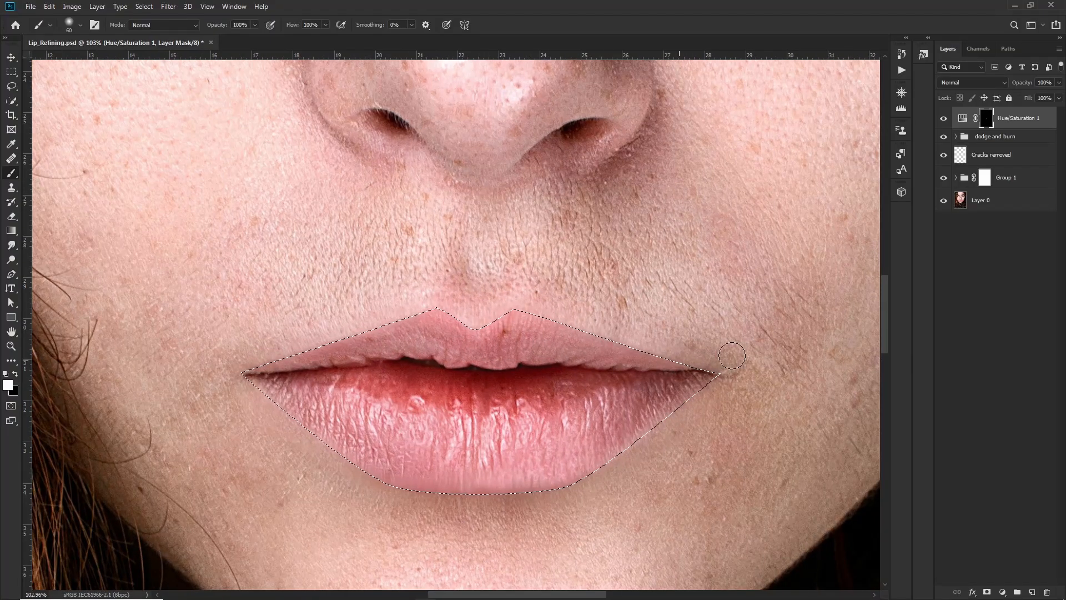
scroll(350, 344, up, 1)
key(bracketright)
key(bracketright)
key(bracketright)
scroll(639, 300, down, 2)
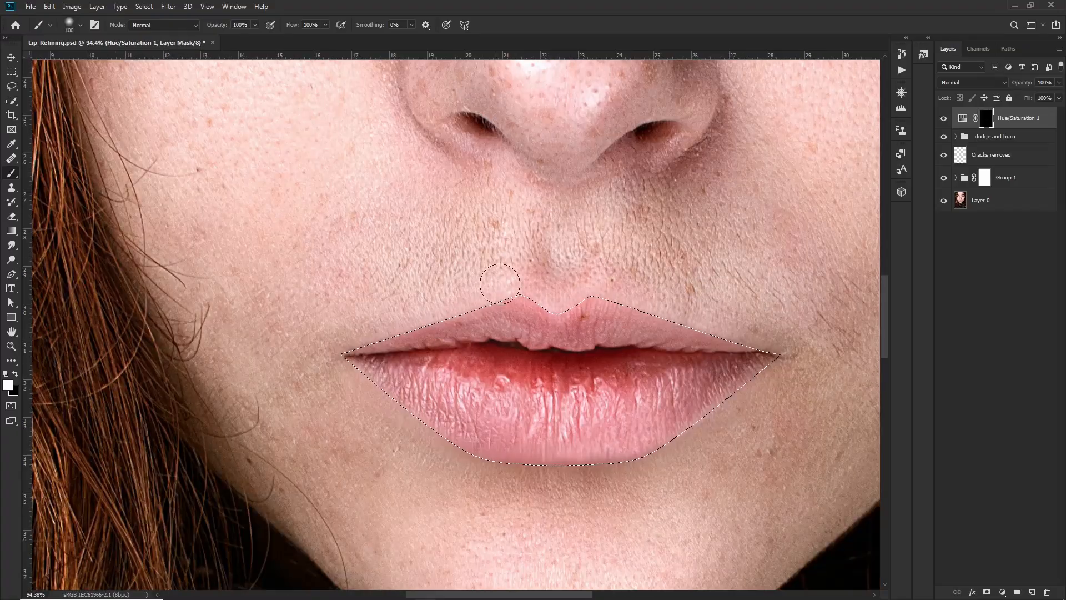
Step: Deselect the lips and hide the Hue/Saturation layer to compare the color change
key(bracketright)
key(bracketright)
key(bracketright)
key(ctrl+d)
click(943, 118)
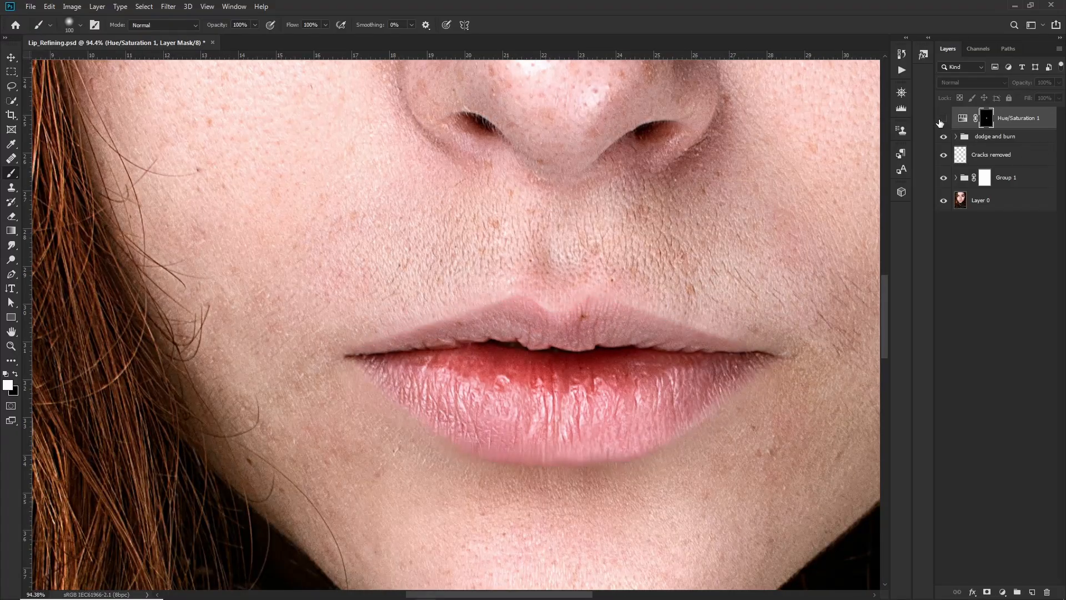
Step: Show the Hue/Saturation 1 layer again, choose the Hard Round brush and make black the foreground color
click(944, 118)
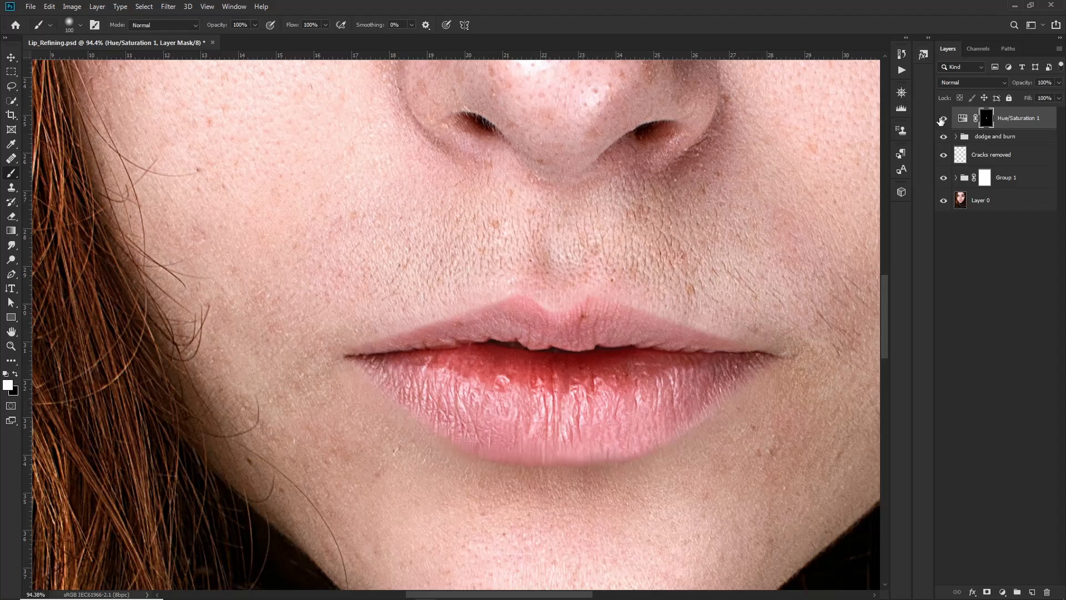
click(68, 26)
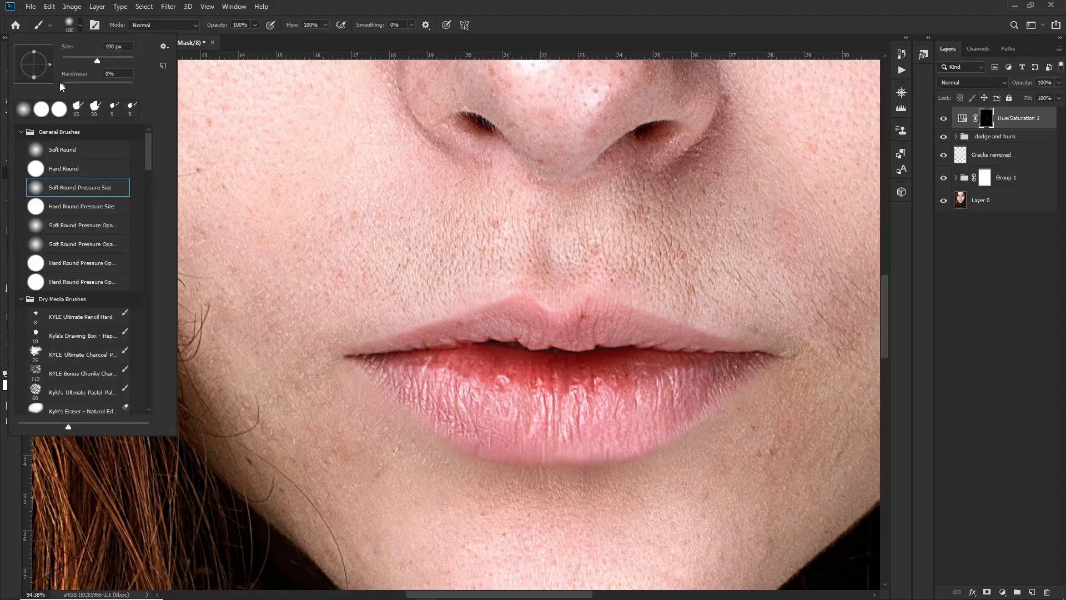
double_click(62, 173)
scroll(532, 395, up, 1)
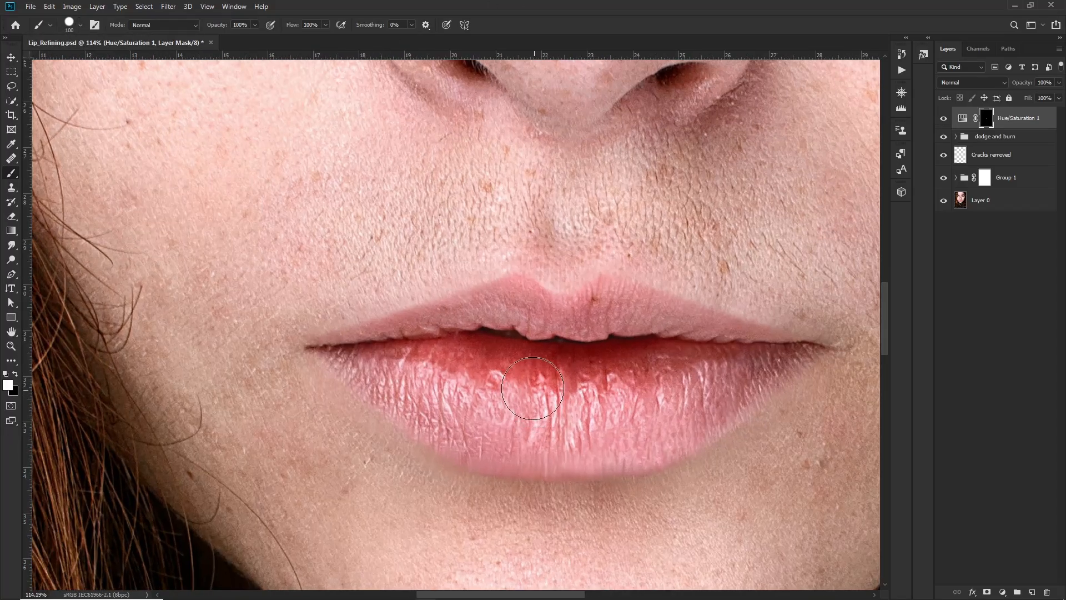
click(14, 375)
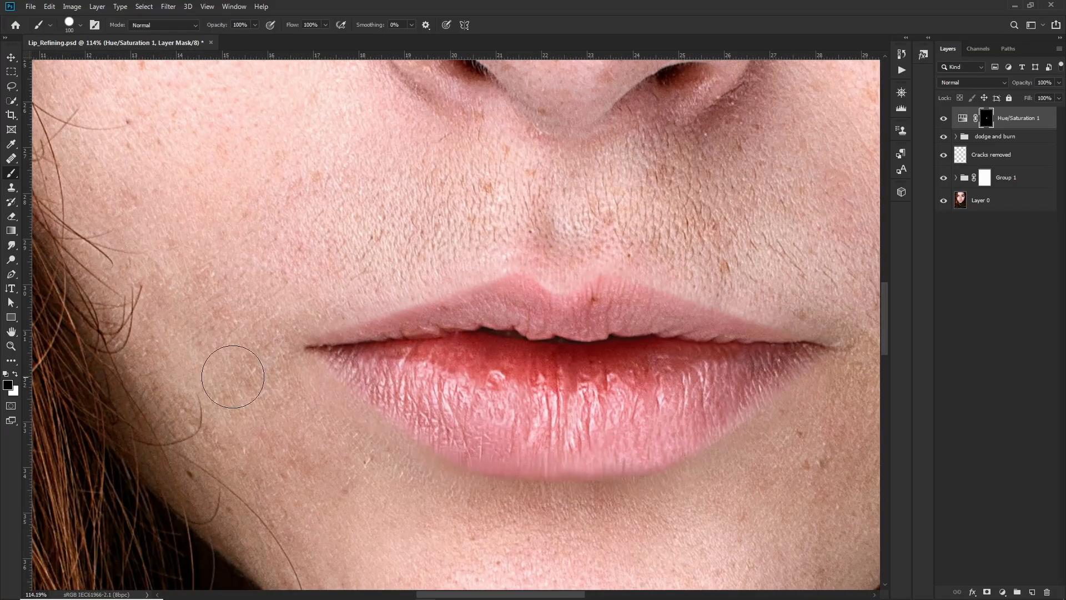
Step: Paint black on the Hue/Saturation 1 mask along the mouth opening and inner lower lip with a 70 px brush
key(bracketleft)
key(bracketleft)
key(bracketleft)
drag(559, 364, 811, 364)
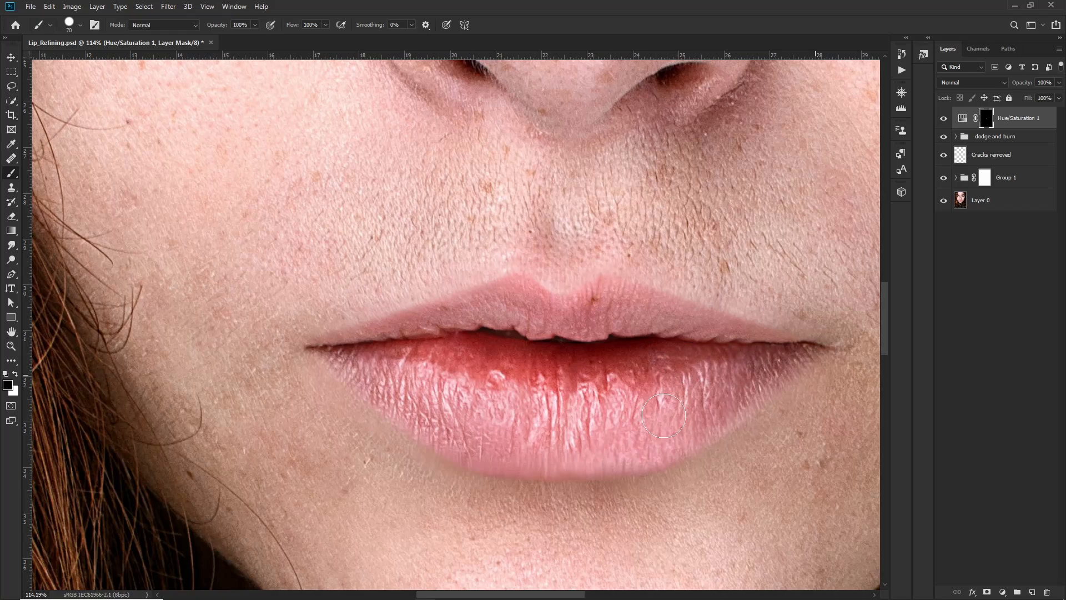
mouse_move(592, 356)
mouse_down()
mouse_move(562, 368)
mouse_move(473, 355)
mouse_move(359, 367)
mouse_move(393, 363)
mouse_up()
scroll(478, 366, up, 3)
drag(417, 358, 398, 359)
key([)
scroll(516, 311, down, 10)
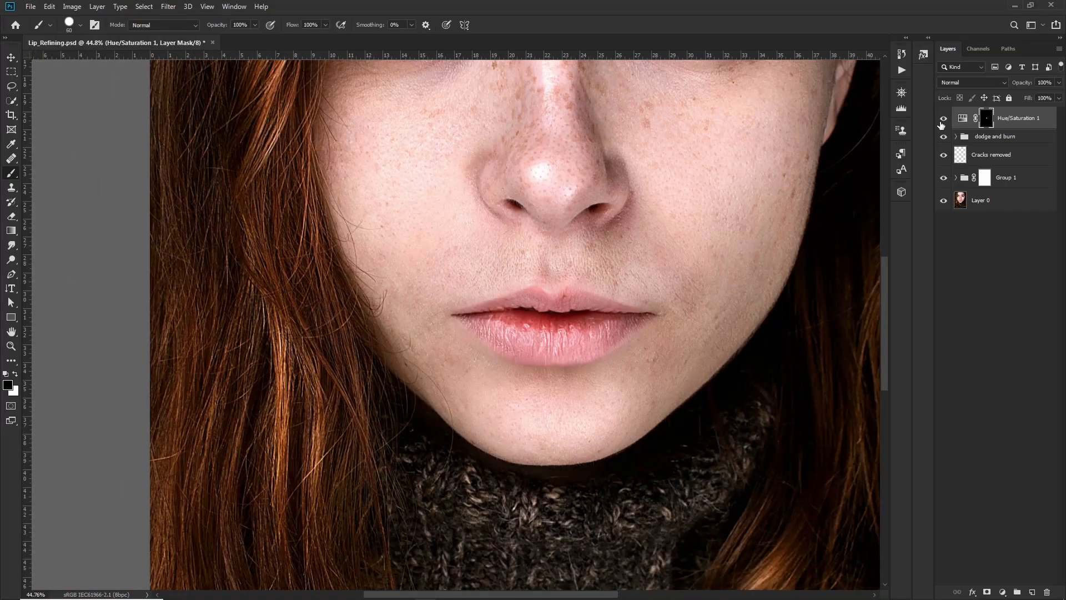
Step: Compare the lips with and without Hue/Saturation 1 and set the layer's fill to 79%
click(942, 121)
click(942, 120)
scroll(622, 364, down, 2)
drag(697, 337, 660, 372)
drag(1032, 98, 653, 158)
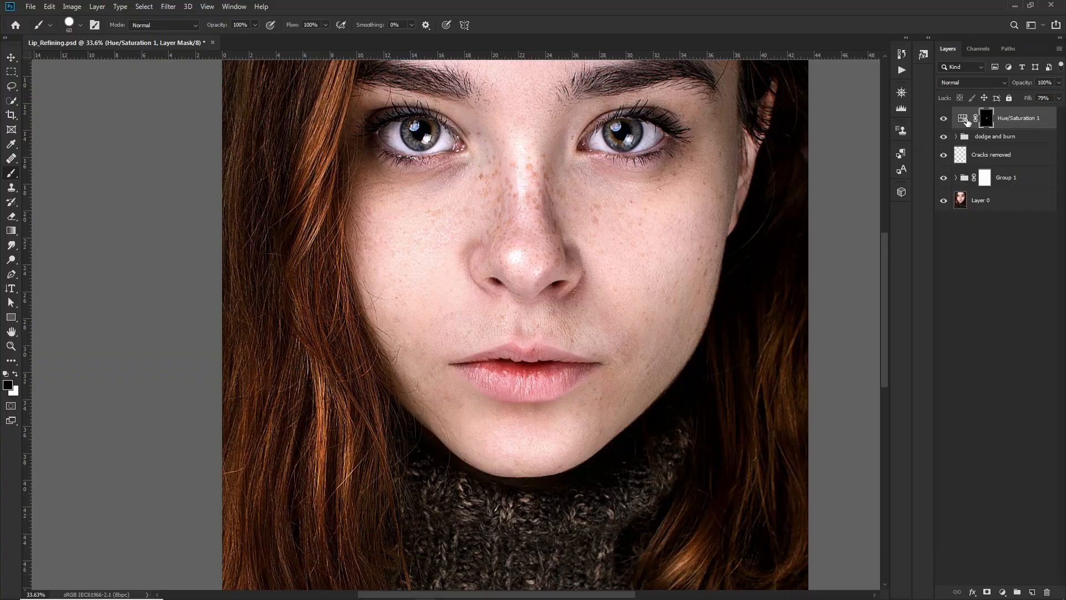
Step: Reopen the Hue/Saturation 1 settings, reduce the lightness slightly and fine-tune the saturation and hue
double_click(962, 118)
drag(623, 199, 700, 211)
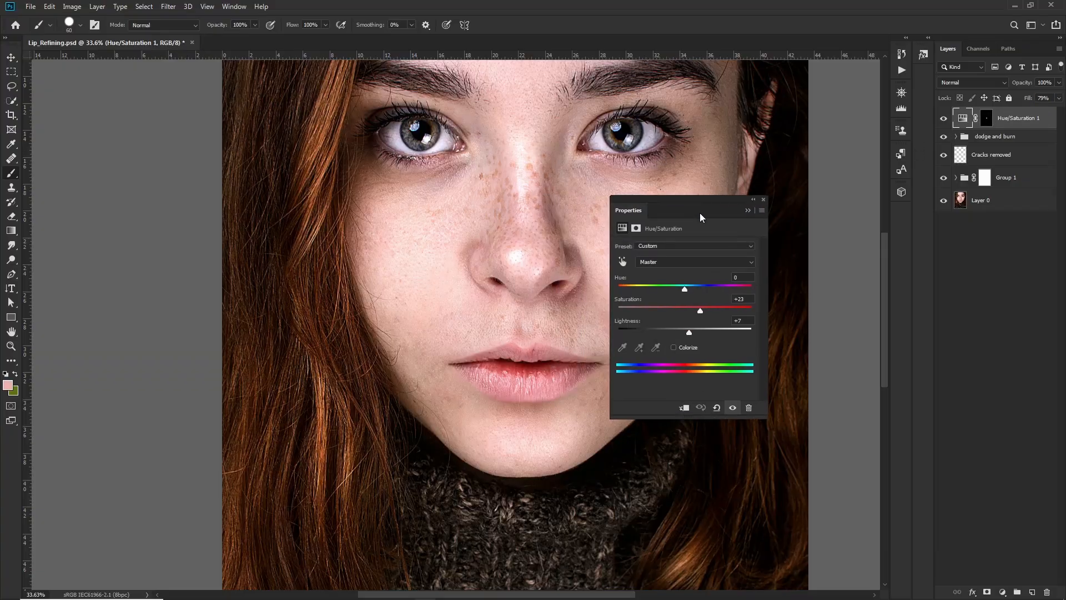
drag(689, 333, 684, 333)
drag(688, 334, 685, 335)
drag(704, 315, 688, 293)
scroll(524, 381, up, 2)
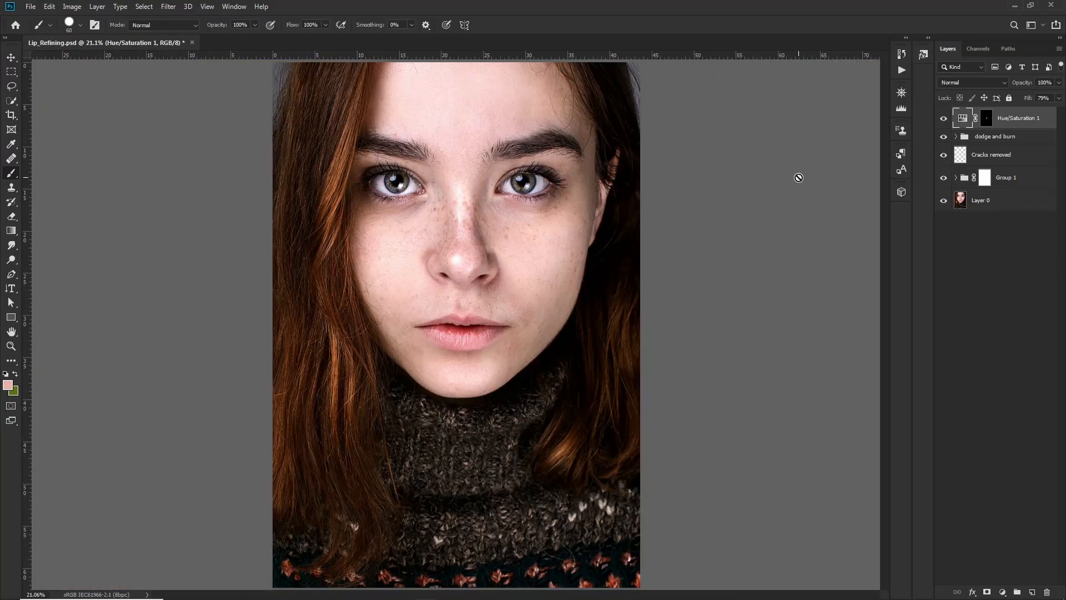
scroll(503, 236, up, 2)
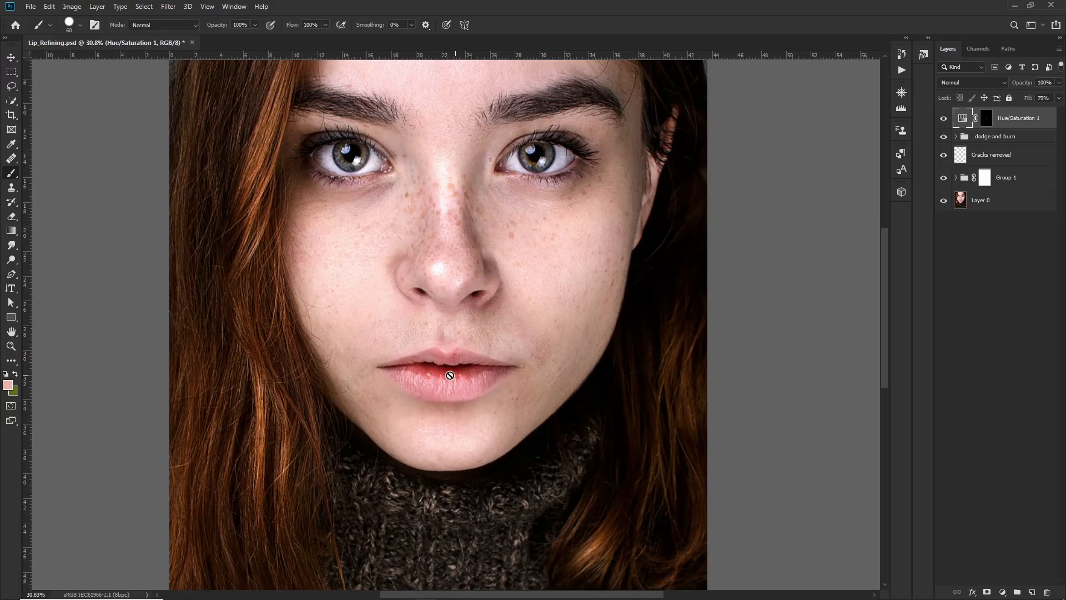
Step: Add a second Hue/Saturation adjustment above the first and sample the lips to target the Reds range
click(1002, 592)
click(1023, 482)
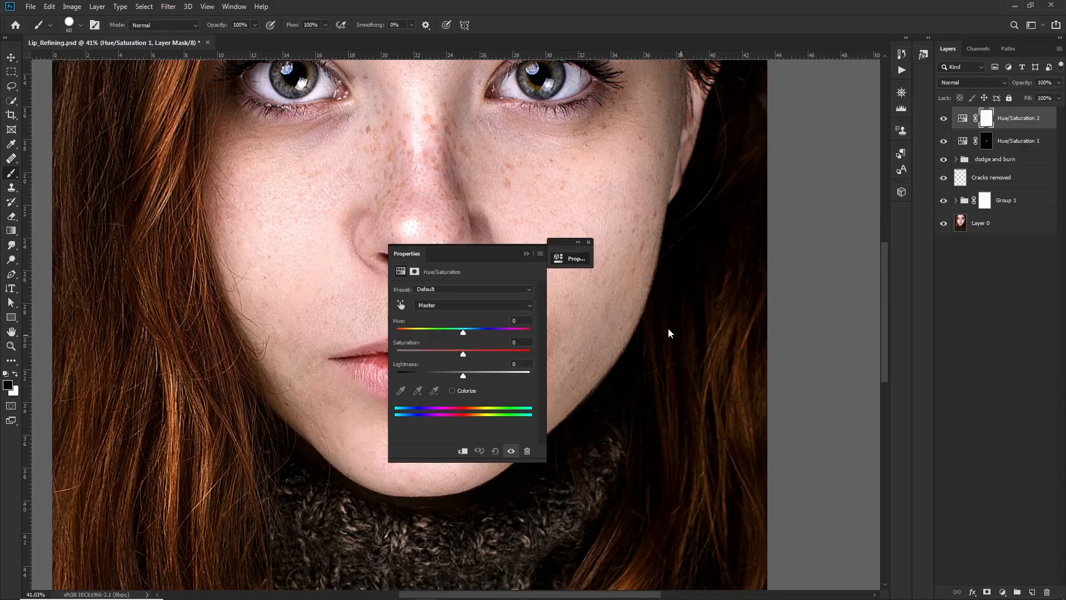
drag(477, 258, 659, 276)
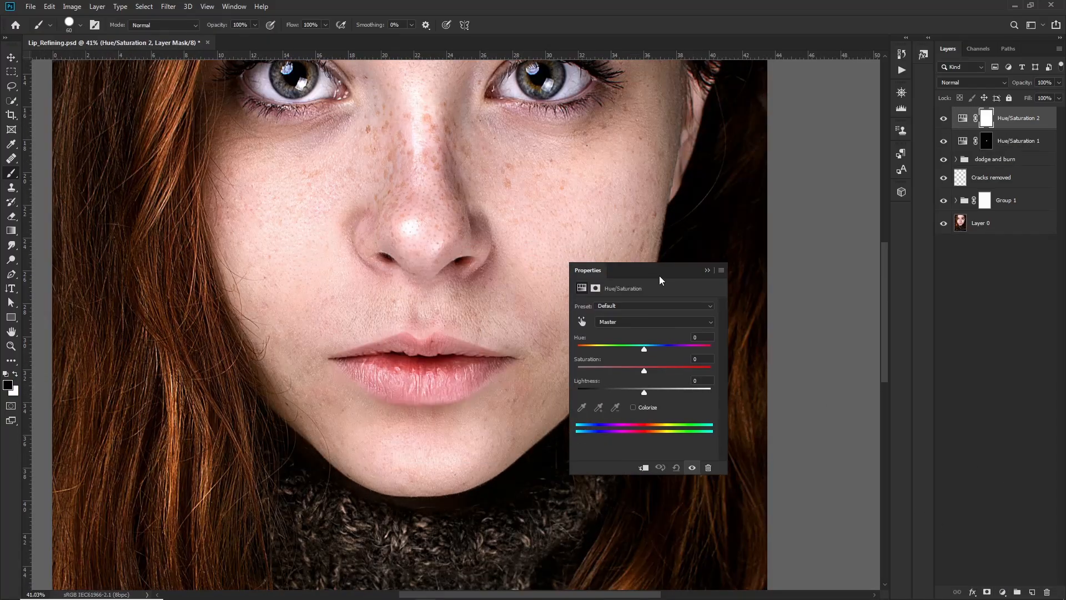
click(582, 322)
click(429, 362)
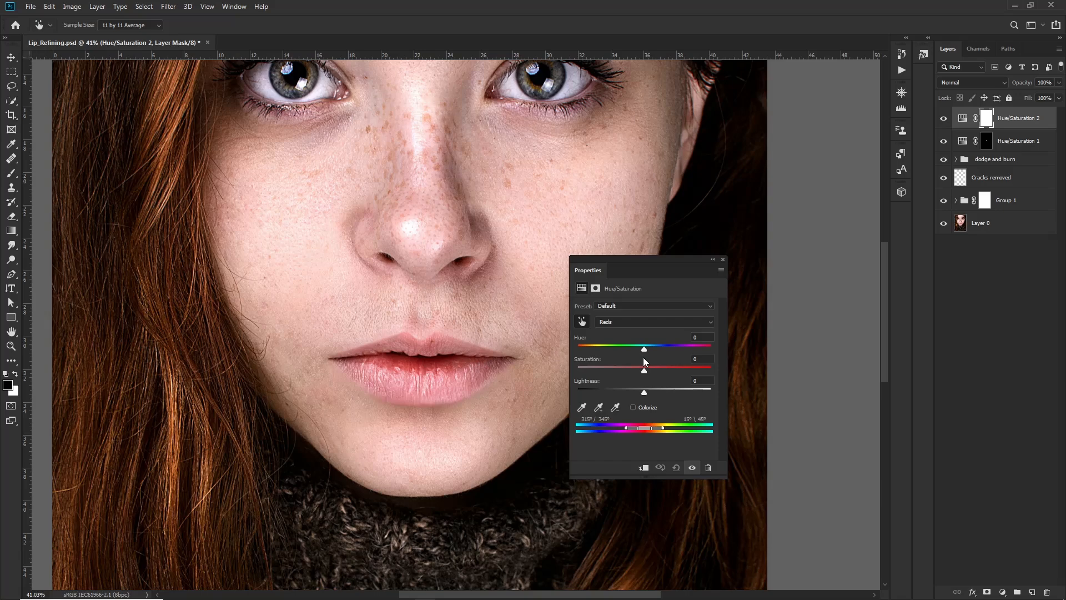
Step: Fine-tune the hue, saturation and lightness of the Reds in Hue/Saturation 2
drag(644, 349, 645, 349)
drag(645, 370, 641, 391)
click(713, 260)
Step: Invert the Hue/Saturation 2 mask to black and ready the brush with white as the foreground color
key(b)
key(x)
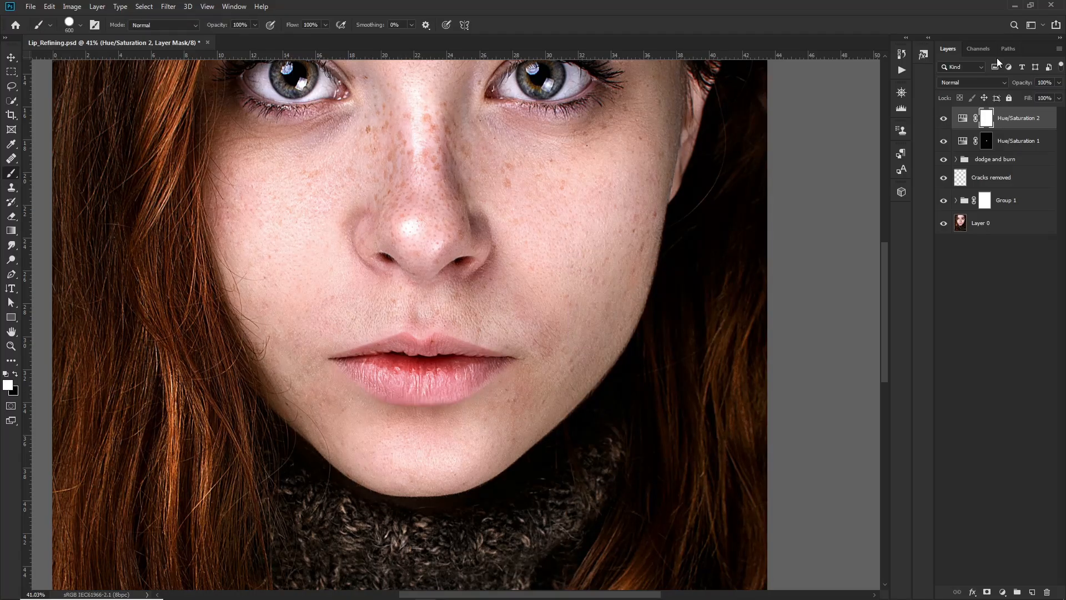
key(ctrl+i)
Step: Load the "lip shape" path as a selection, paint the lips white on the Hue/Saturation 2 mask at 600 px, and deselect
click(1008, 48)
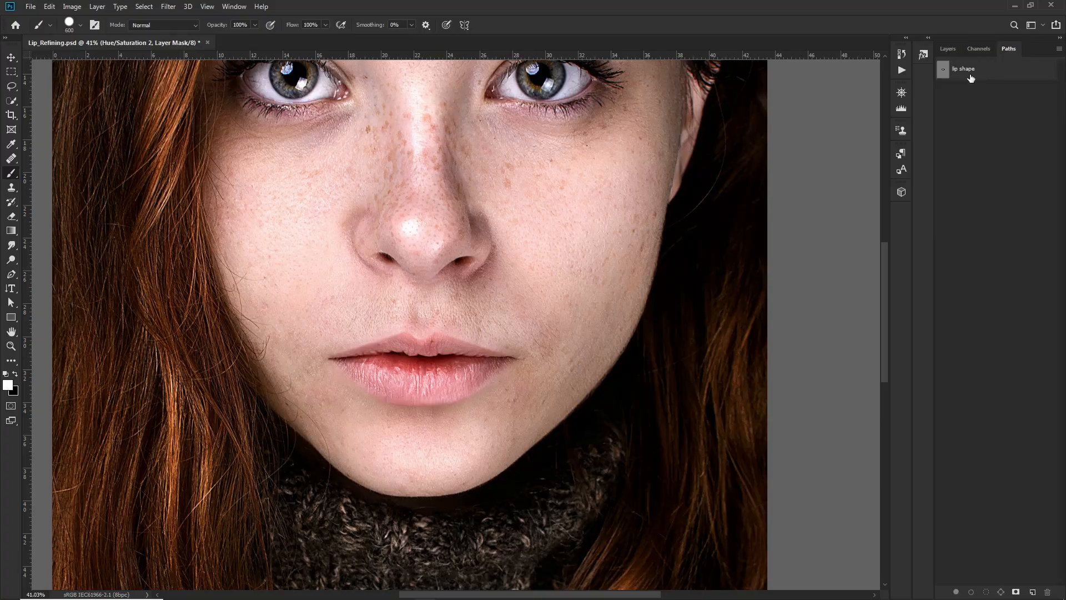
ctrl+click(945, 70)
click(947, 50)
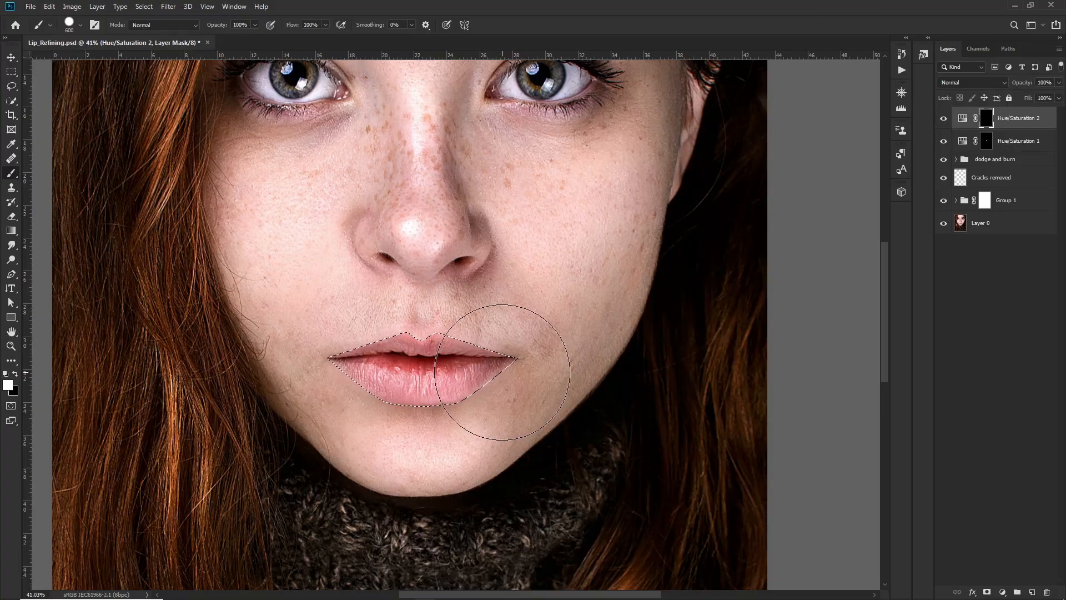
mouse_move(422, 370)
mouse_down()
mouse_move(286, 357)
mouse_move(512, 381)
mouse_move(562, 369)
mouse_up()
key(ctrl+d)
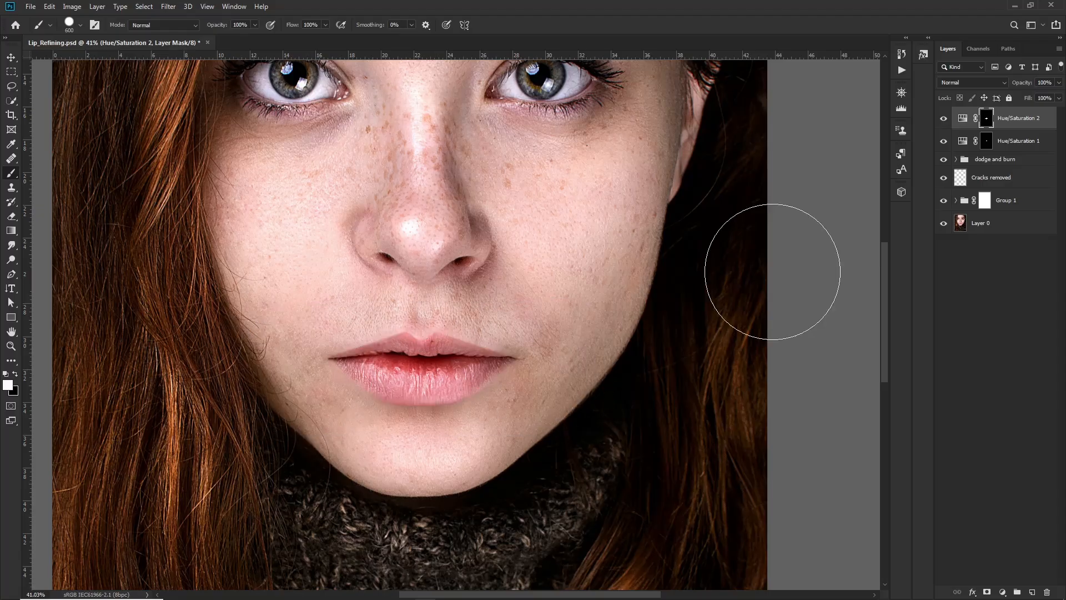
Step: Feather the Hue/Saturation 2 mask by 5.8 px
double_click(987, 123)
drag(503, 271, 722, 221)
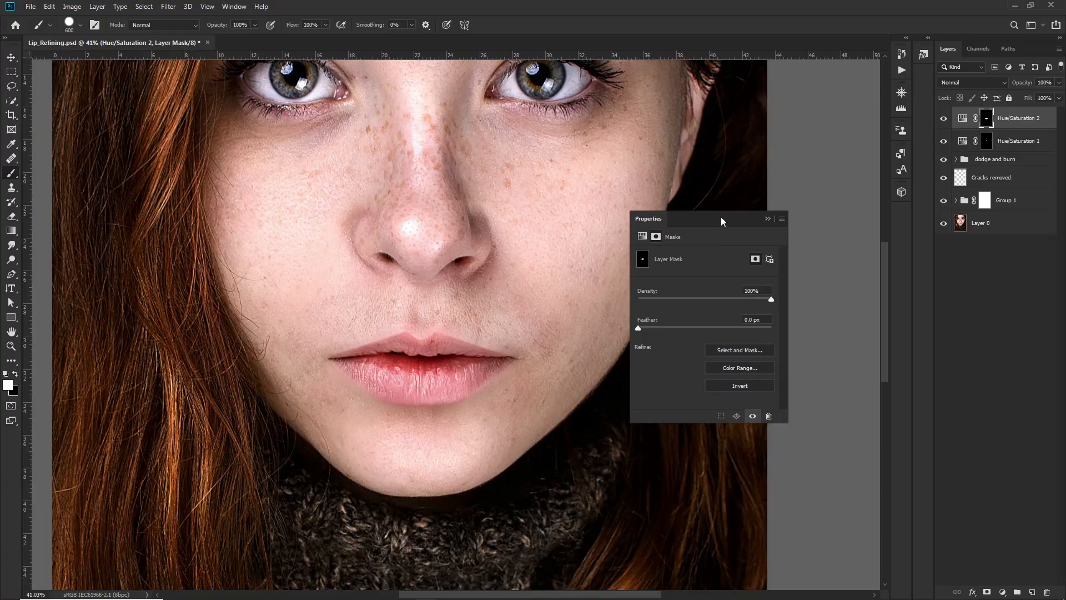
drag(638, 329, 679, 330)
click(774, 208)
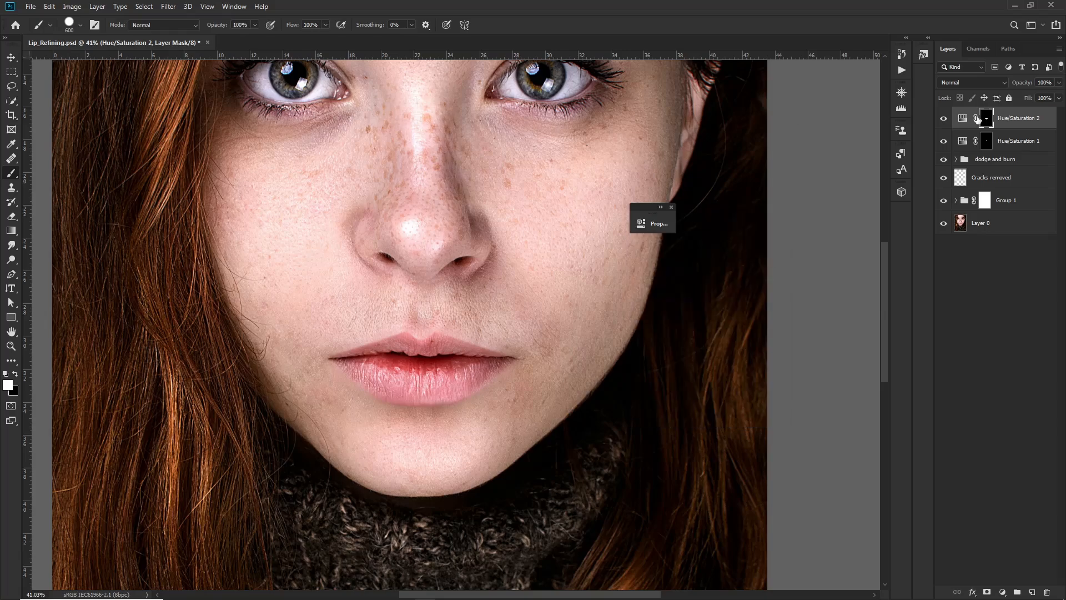
Step: Set the Master range of Hue/Saturation 2 to hue +6, saturation +13 and lightness -7
double_click(964, 117)
click(659, 207)
drag(661, 318, 668, 318)
drag(661, 337, 665, 298)
scroll(419, 309, down, 3)
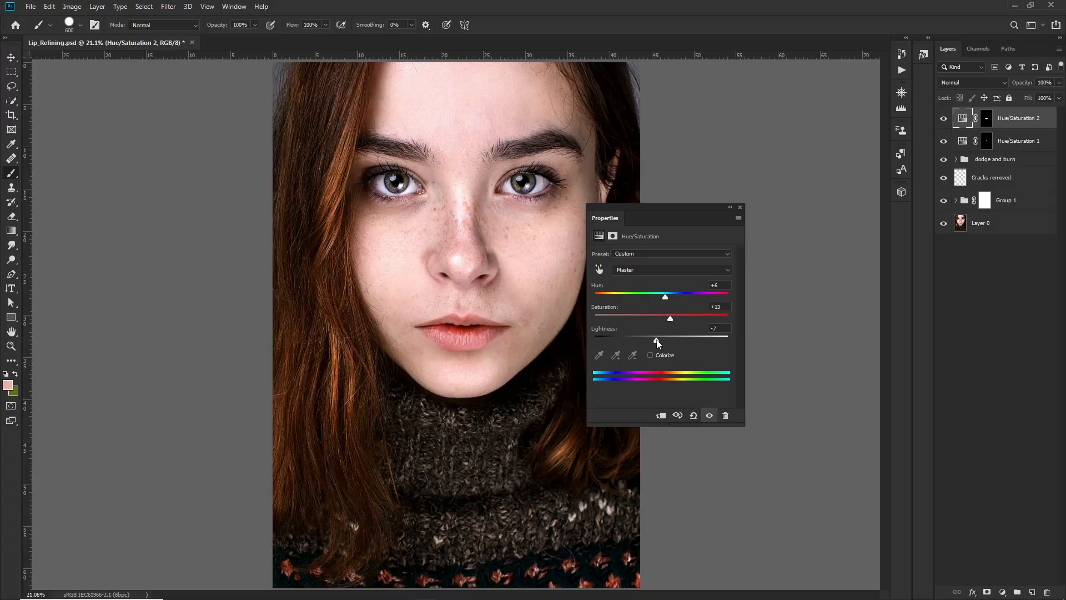
click(731, 209)
Step: Increase the Hue/Saturation 2 mask's feather to about 39 px and compare the lips with the layer hidden and shown
scroll(452, 286, up, 3)
click(607, 219)
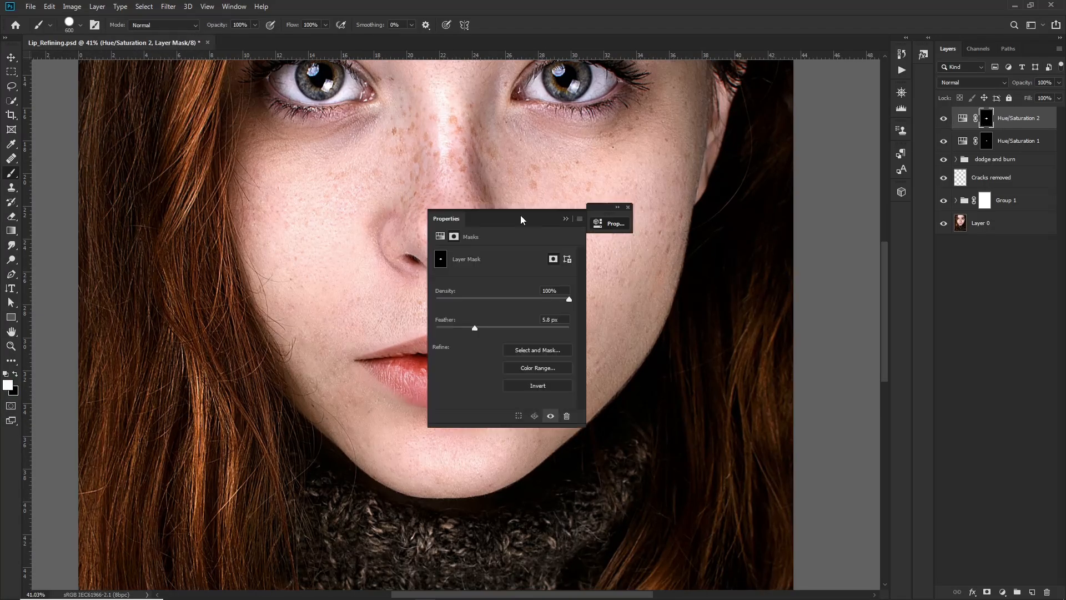
drag(519, 218, 743, 225)
drag(694, 333, 733, 336)
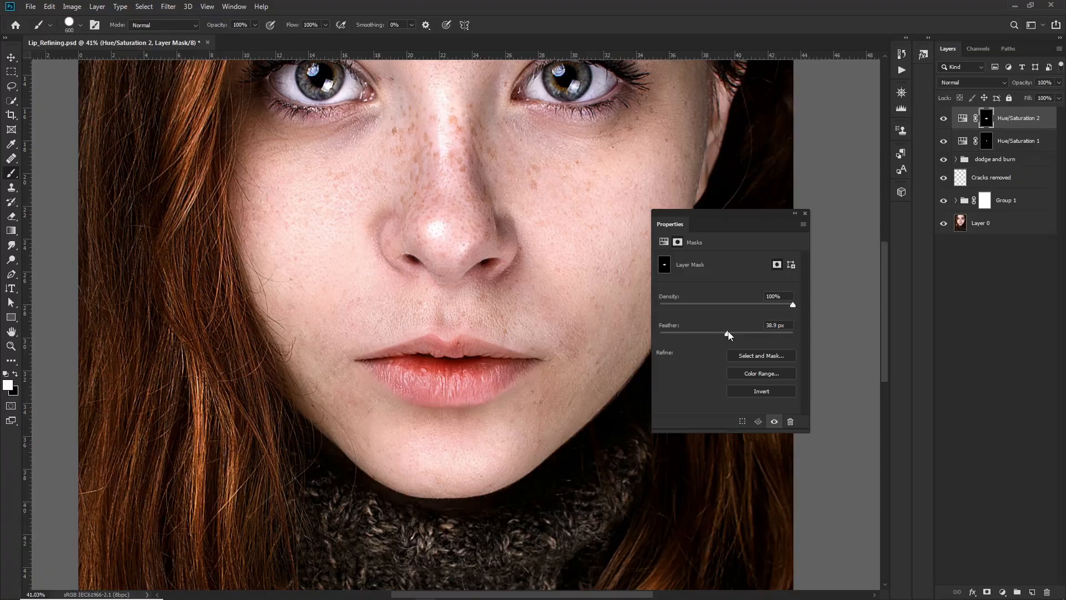
click(941, 128)
click(943, 121)
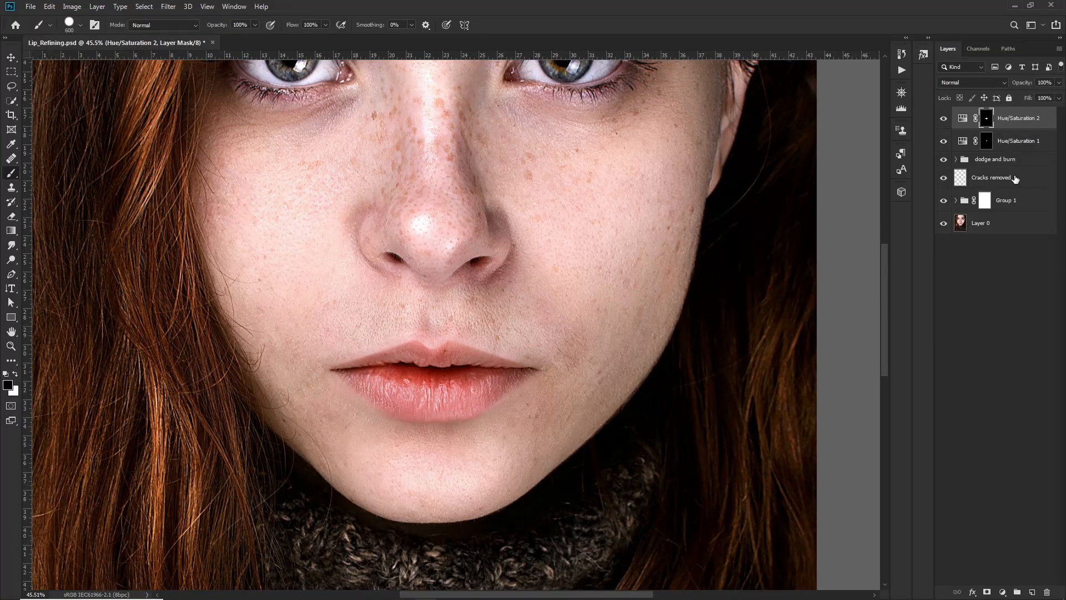
Step: Group the two Hue/Saturation layers and name the group "Color enhancement"
shift+click(1020, 143)
key(ctrl+g)
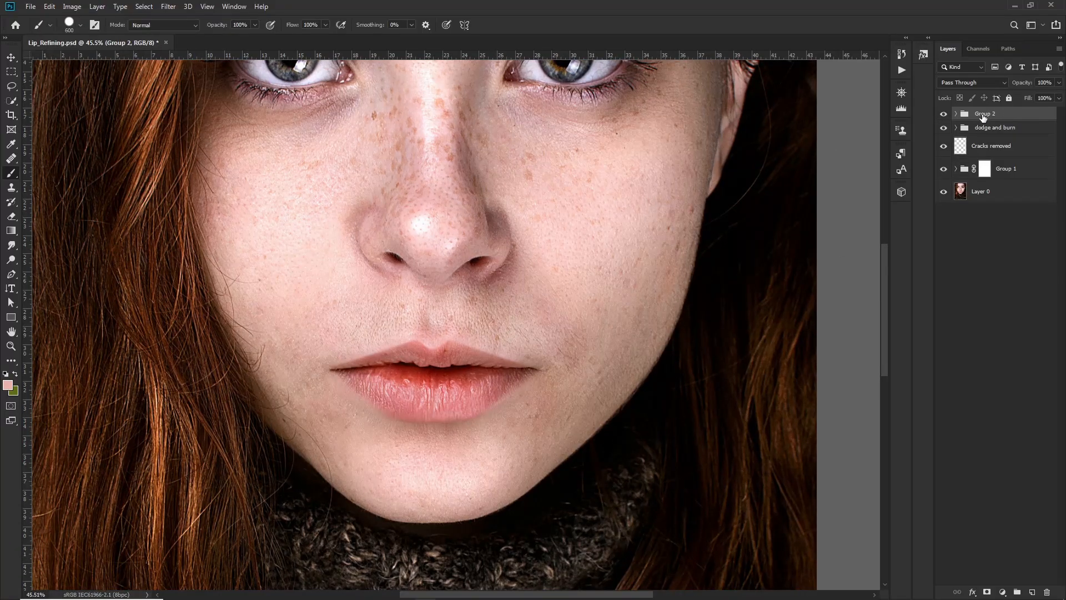
double_click(983, 115)
text(Color enhancement)
key(Return)
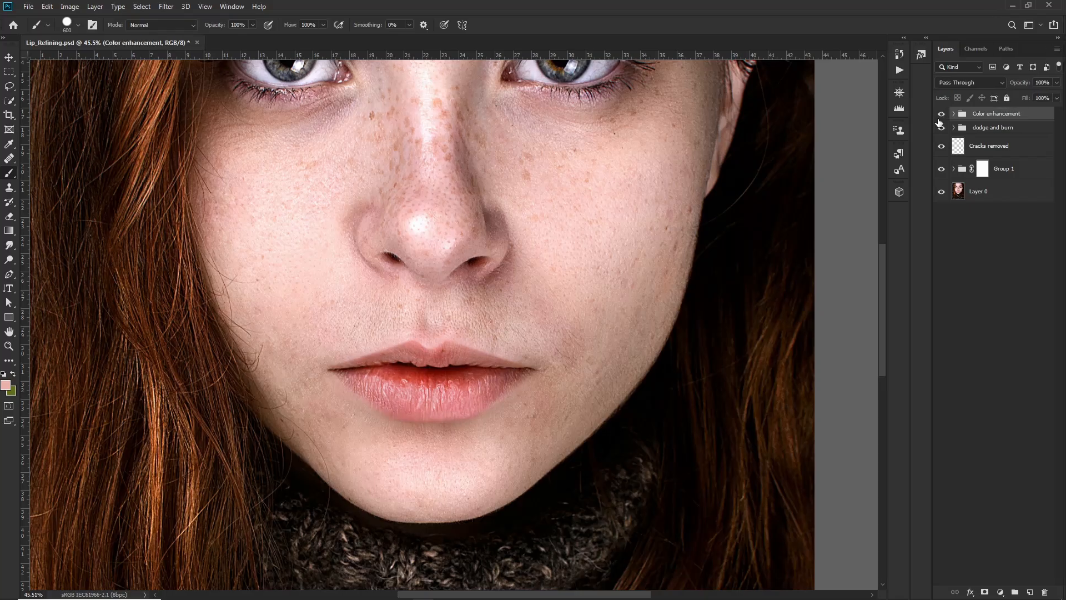
Step: Compare the color group's effect, stamp all visible layers into a new top layer and convert it for smart filters
click(940, 118)
click(939, 117)
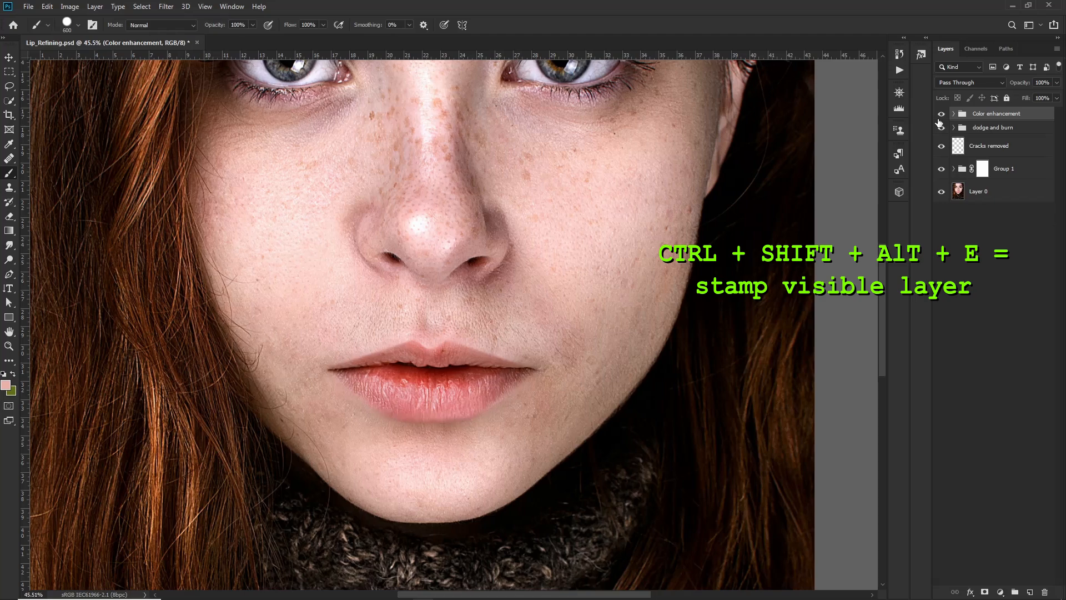
key(ctrl+shift+alt+e)
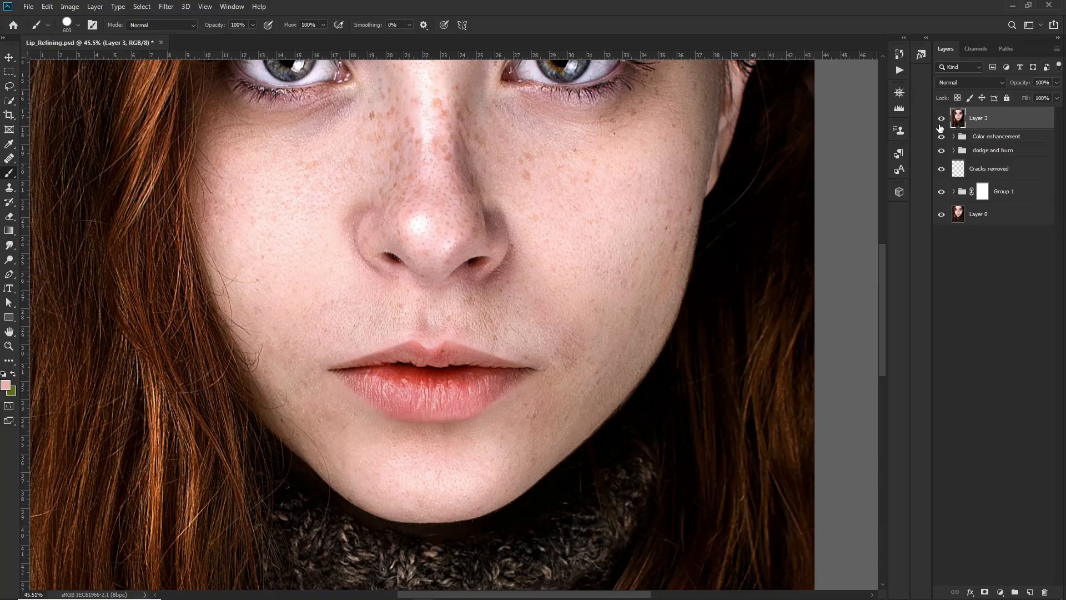
click(166, 6)
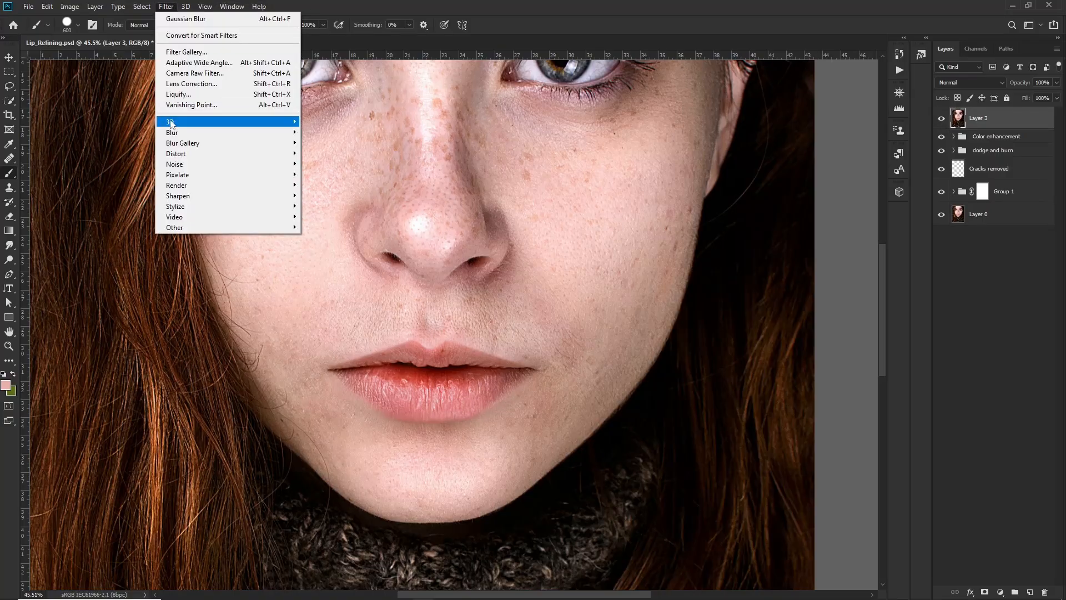
click(187, 36)
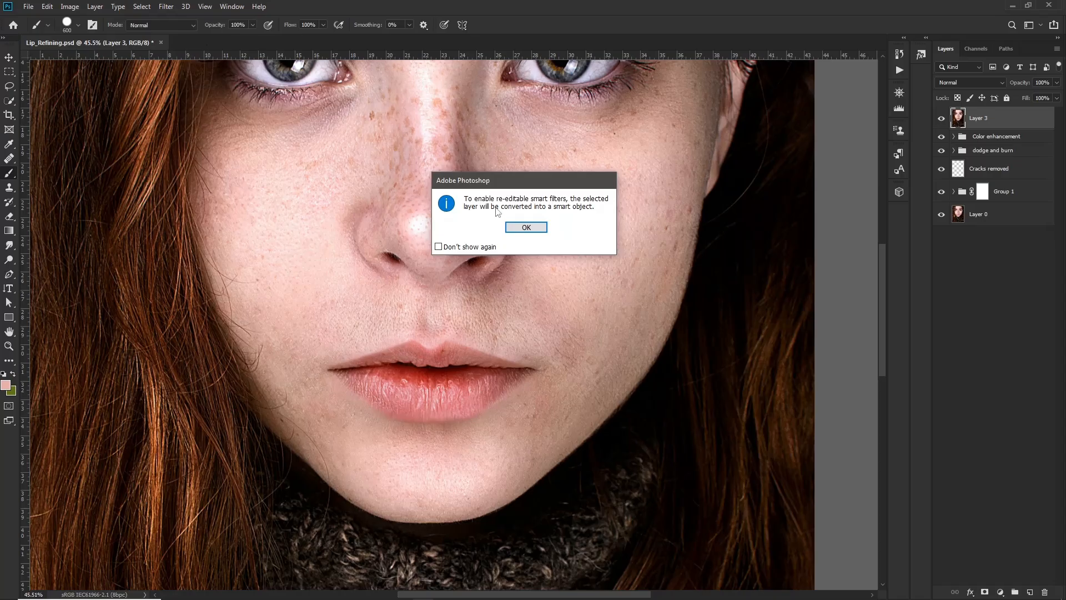
click(511, 227)
Step: Apply a Median noise filter with a 5-pixel radius to the stamped smart object
click(167, 7)
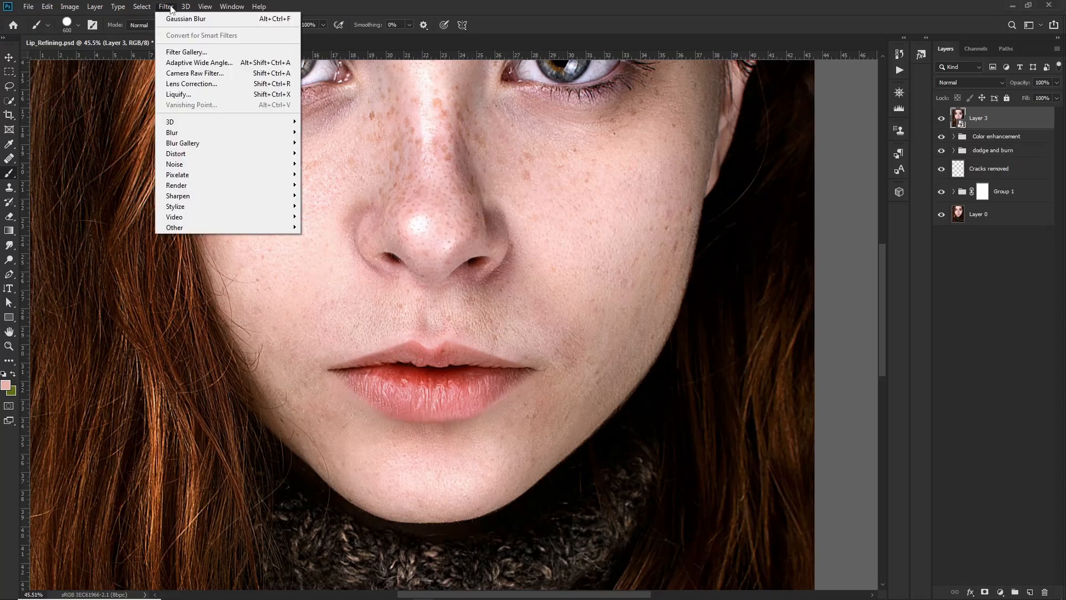
mouse_move(181, 164)
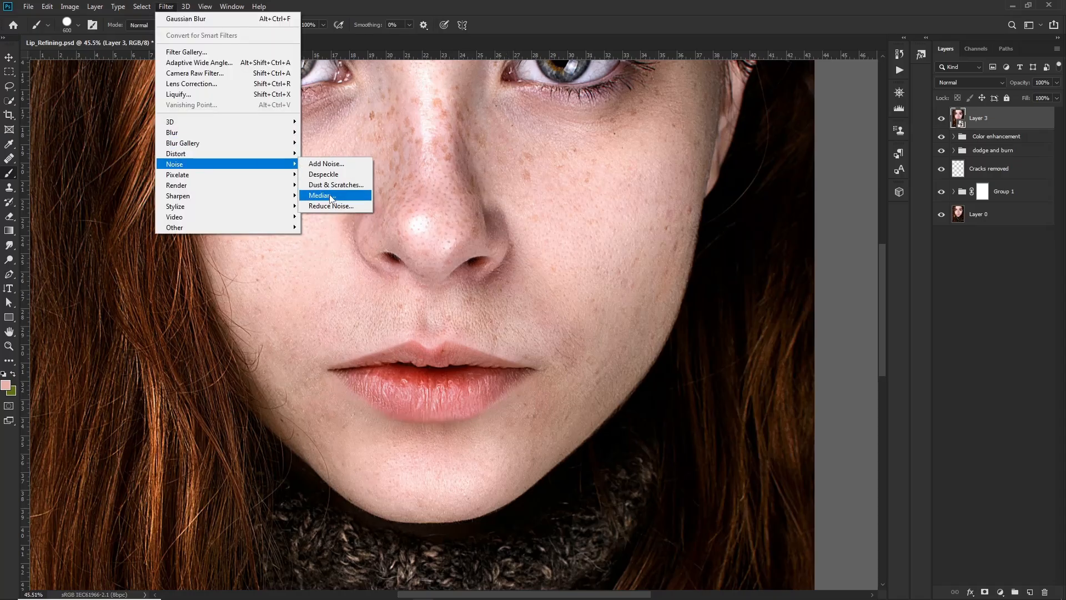
click(330, 197)
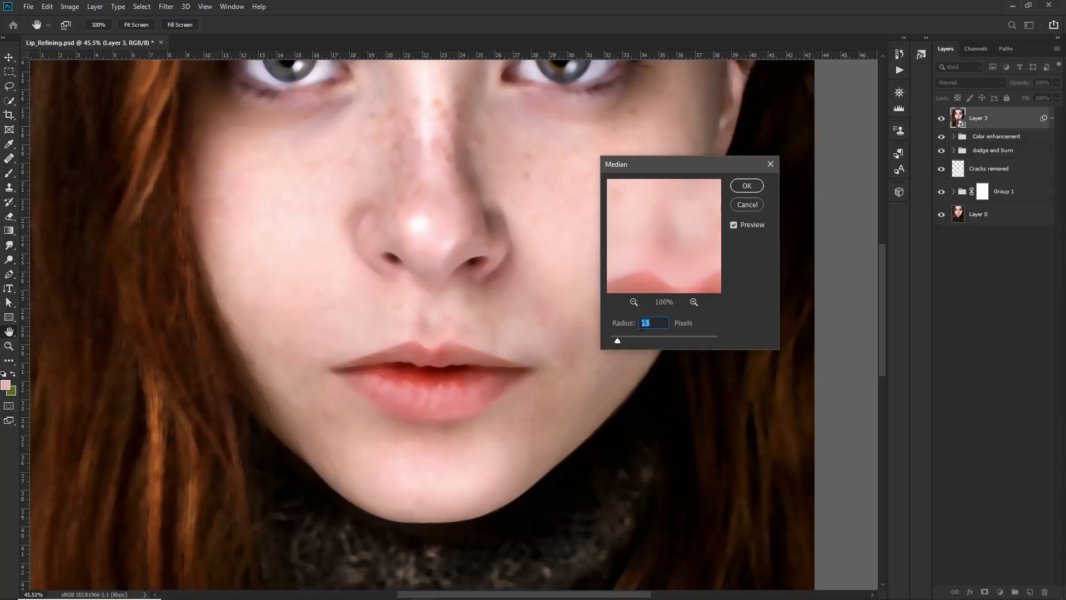
drag(618, 341, 613, 340)
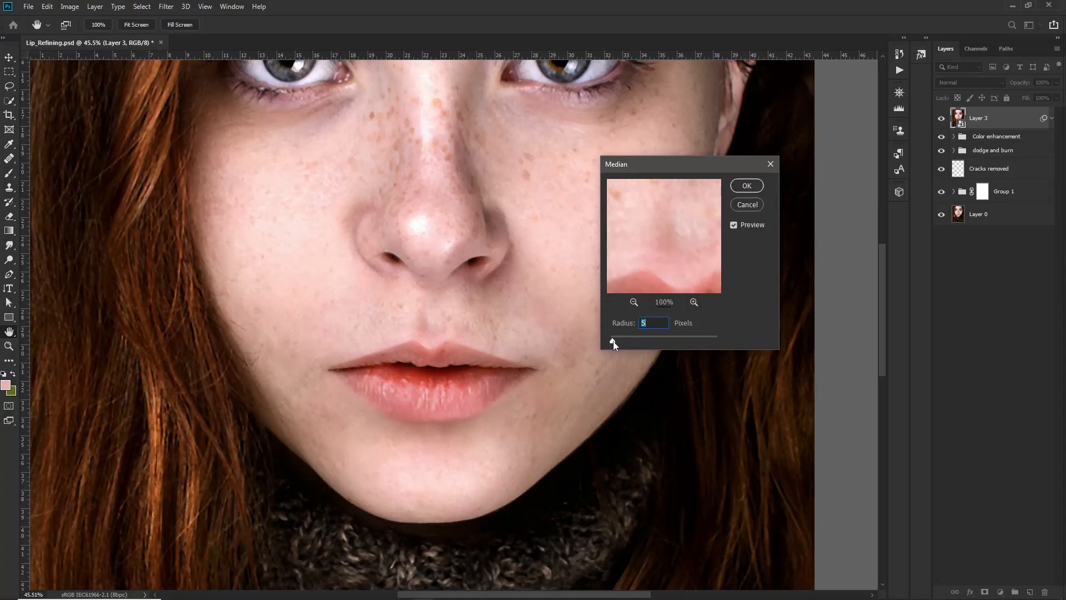
click(747, 187)
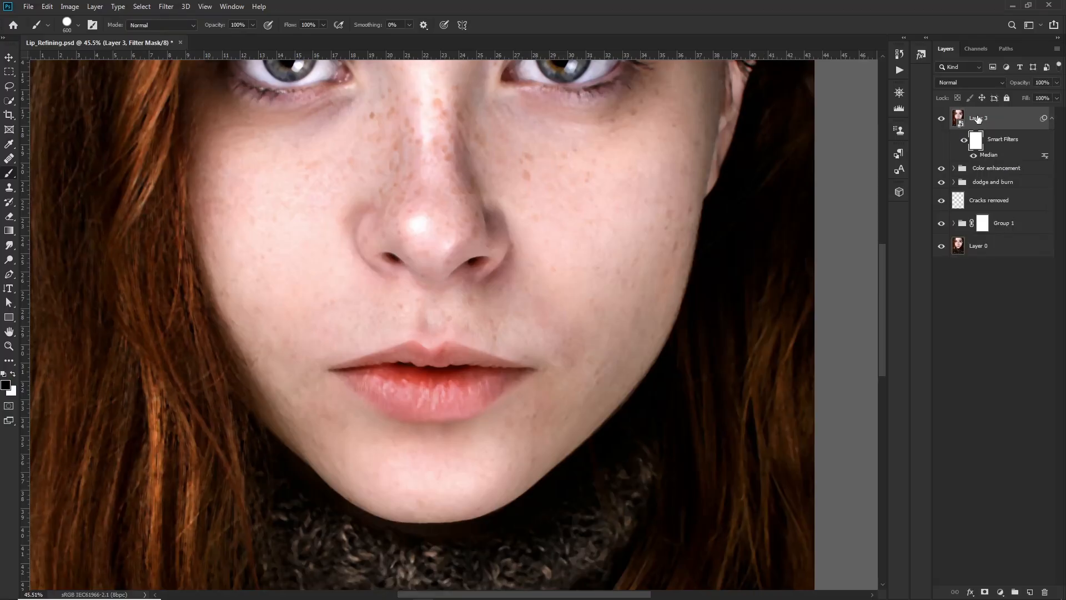
Step: Load the lip shape path as a selection and invert it so that everything outside the lips is selected
click(1008, 50)
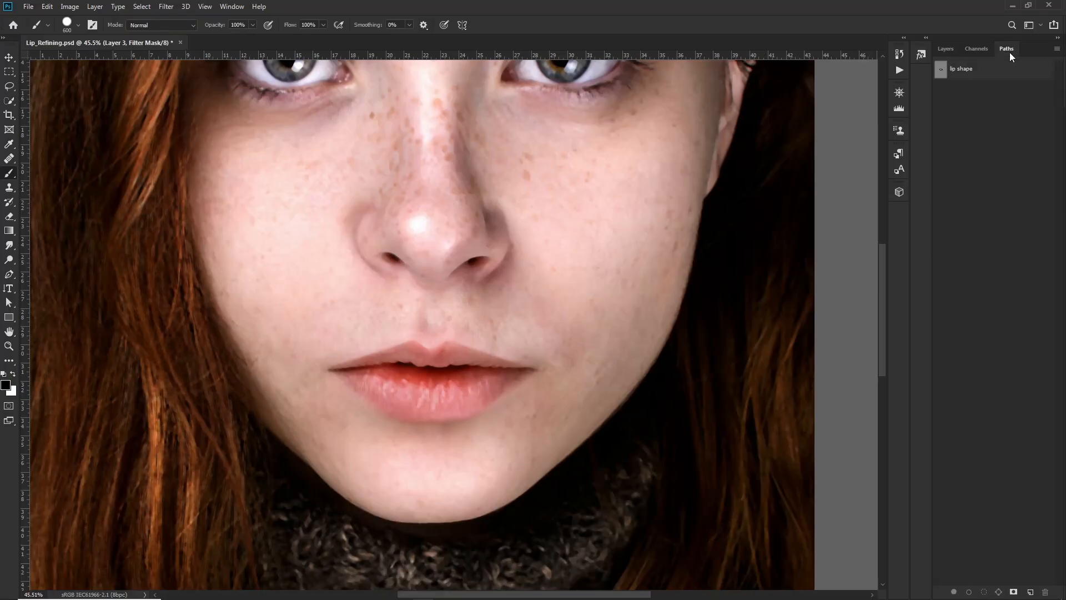
ctrl+click(939, 77)
click(945, 48)
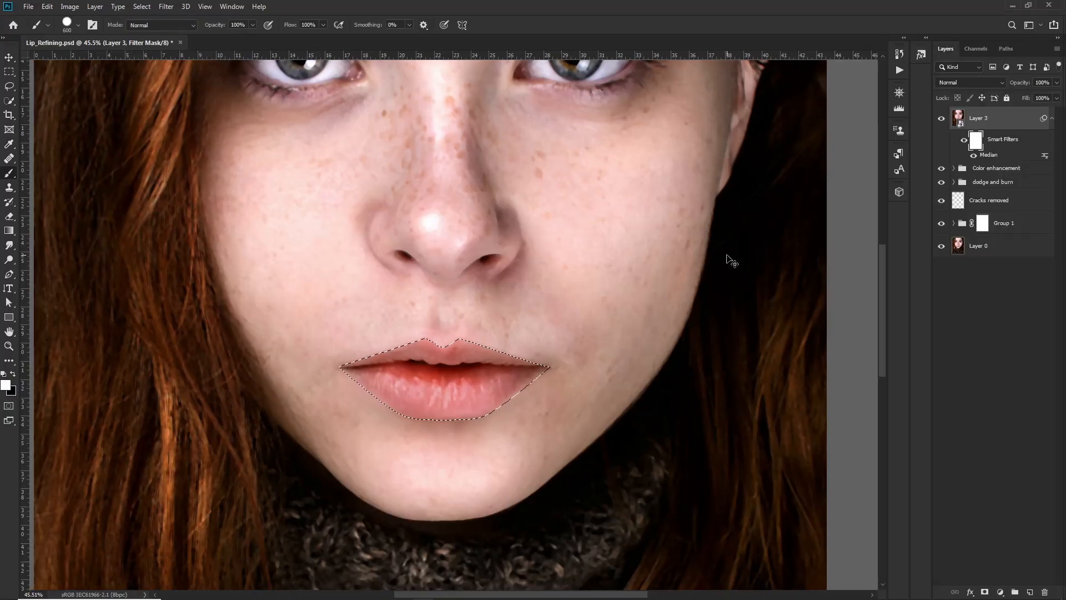
key(x)
scroll(642, 373, down, 3)
key(ctrl+shift+i)
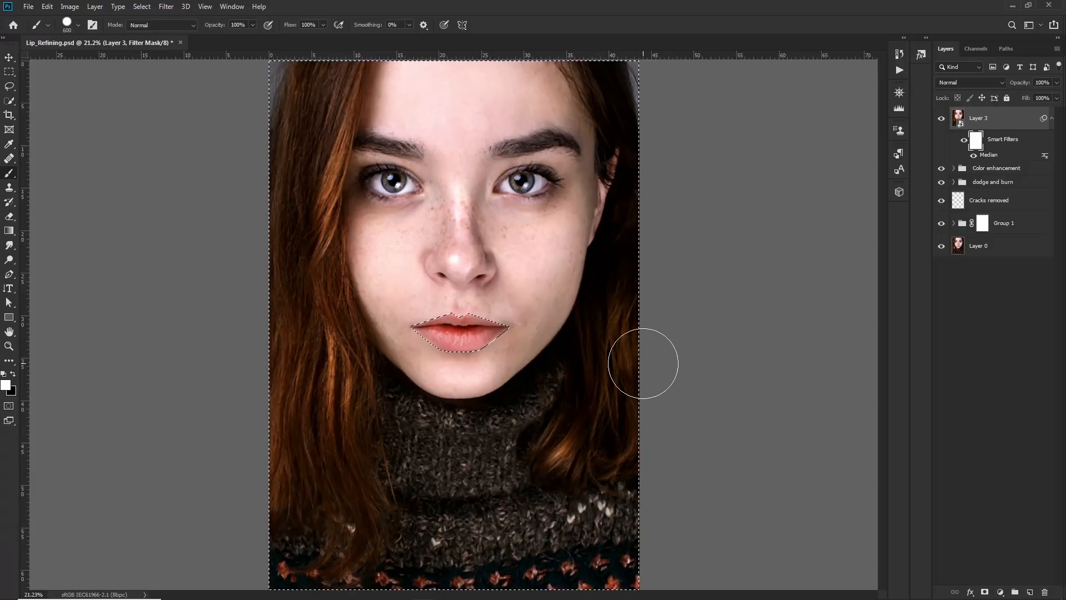
Step: Fill Layer 3's smart filter mask with black outside the lips and deselect
scroll(643, 363, down, 2)
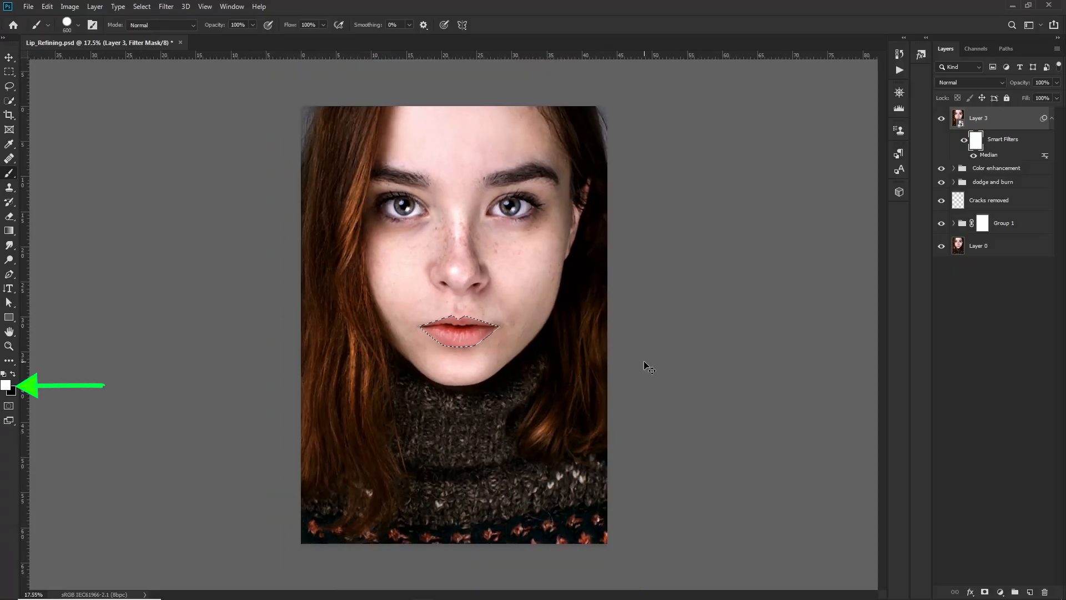
scroll(643, 364, up, 2)
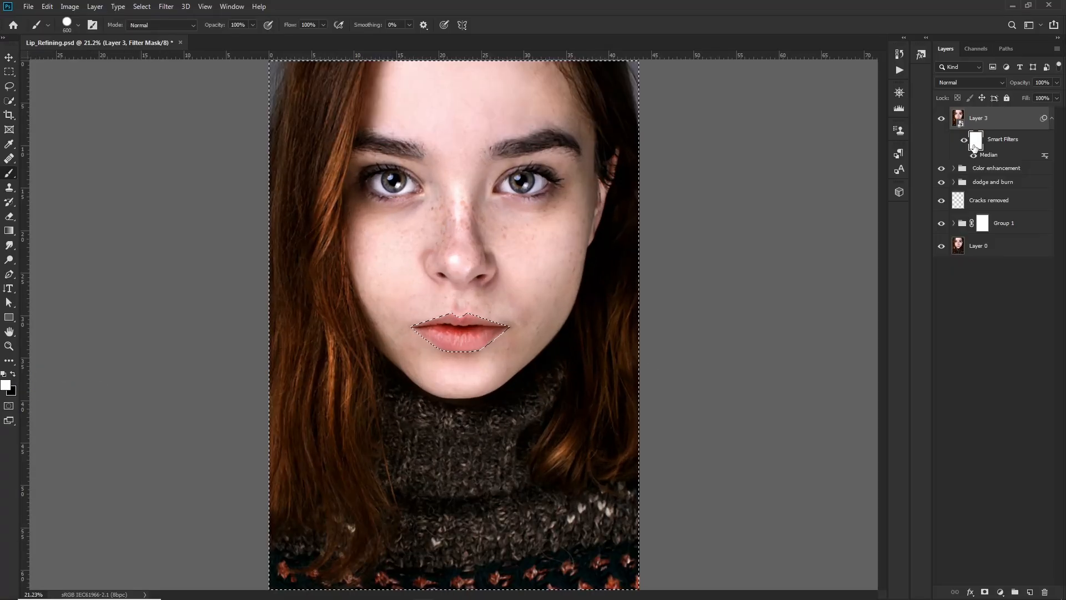
key(ctrl+BackSpace)
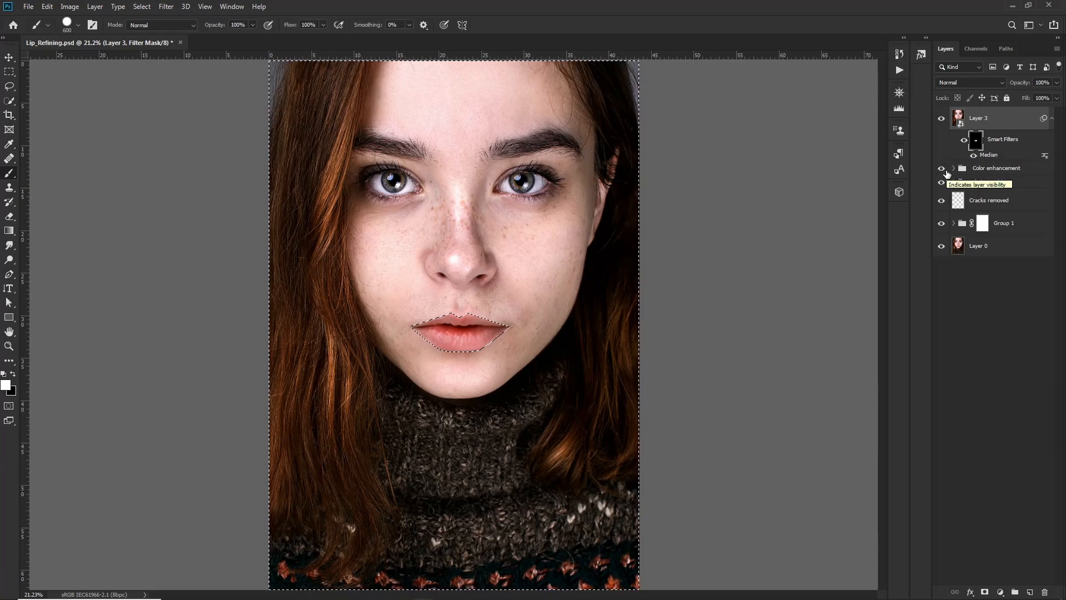
key(ctrl+d)
Step: Set the brush flow to 10% and reduce Layer 3's fill to 35%
key(shift+1)
scroll(511, 289, up, 4)
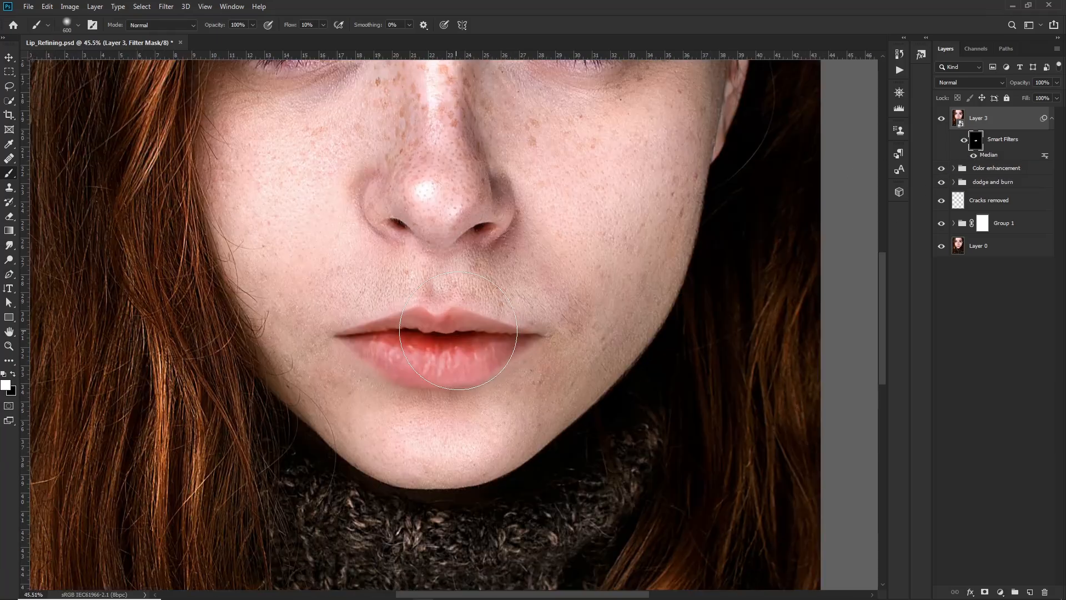
drag(1028, 98, 982, 99)
key(ctrl+plus)
drag(1026, 98, 1016, 99)
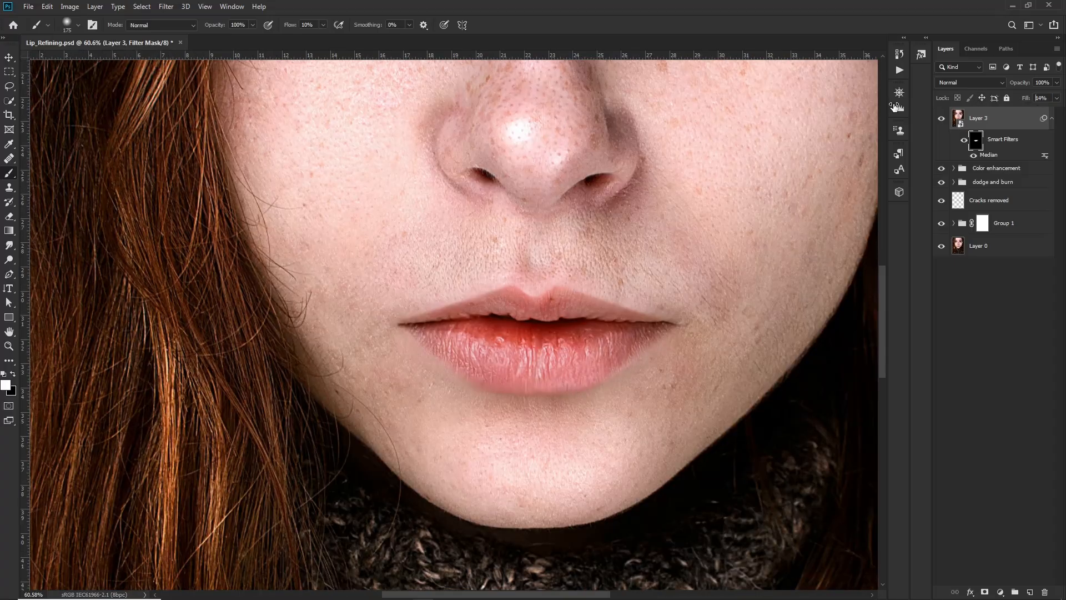
drag(894, 106, 903, 106)
scroll(725, 315, down, 5)
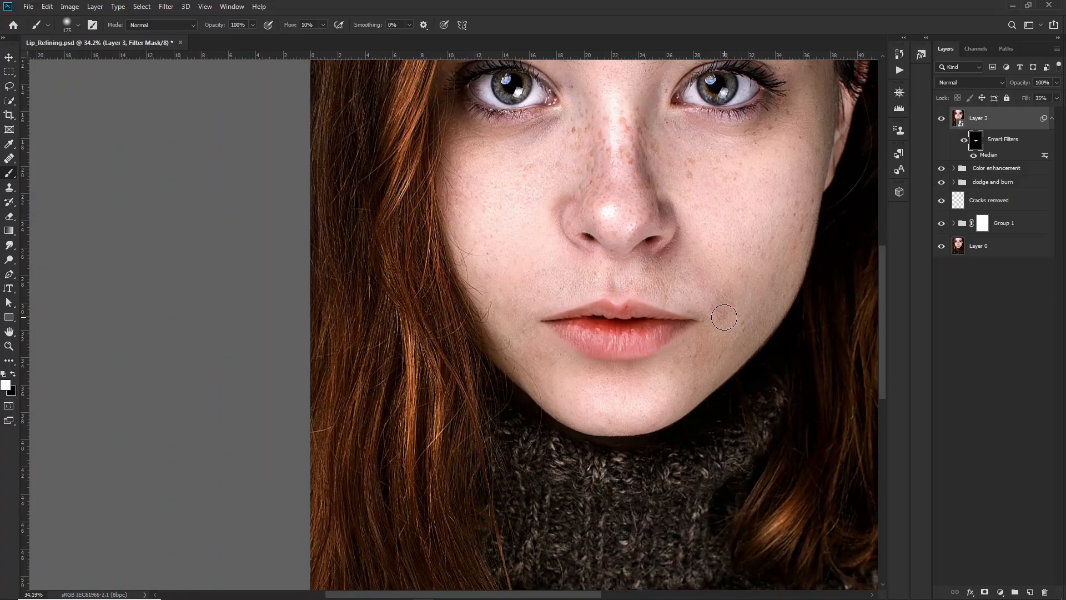
Step: Compare the lips with Layer 3 hidden and shown
click(940, 118)
click(941, 118)
scroll(692, 260, right, 3)
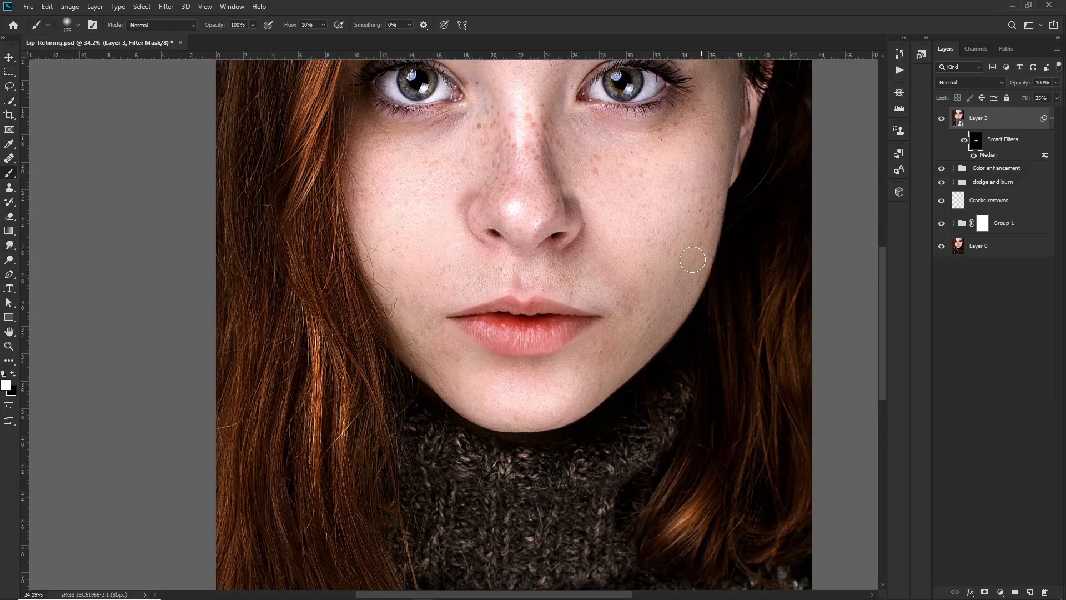
Step: Add a Curves adjustment layer above Layer 3 and brighten the image by moving the curve's white point inward
scroll(579, 338, up, 4)
click(1000, 593)
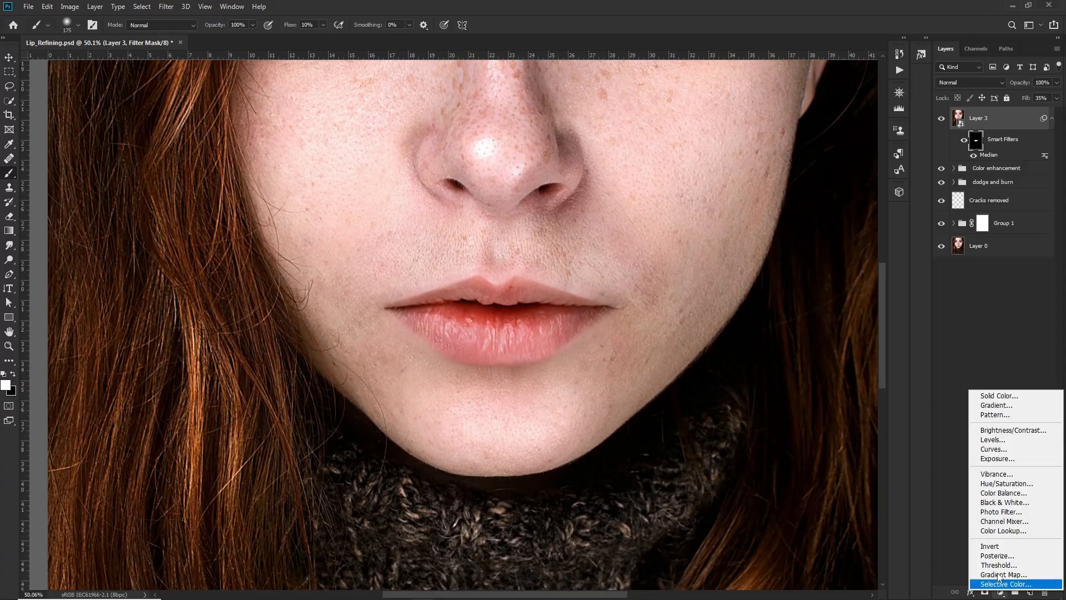
click(994, 450)
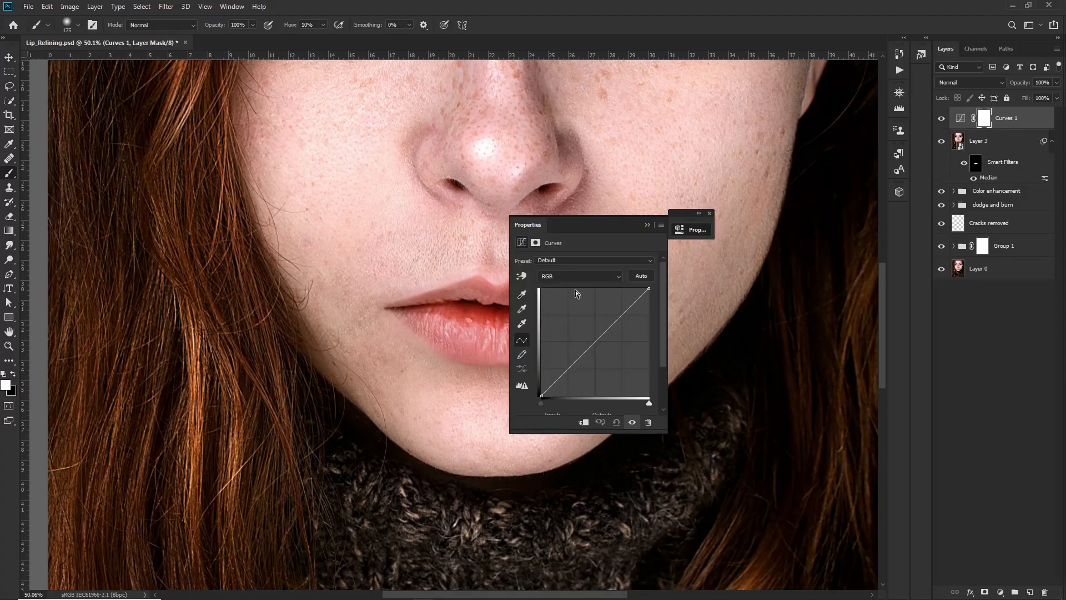
drag(589, 220, 711, 244)
drag(775, 313, 762, 312)
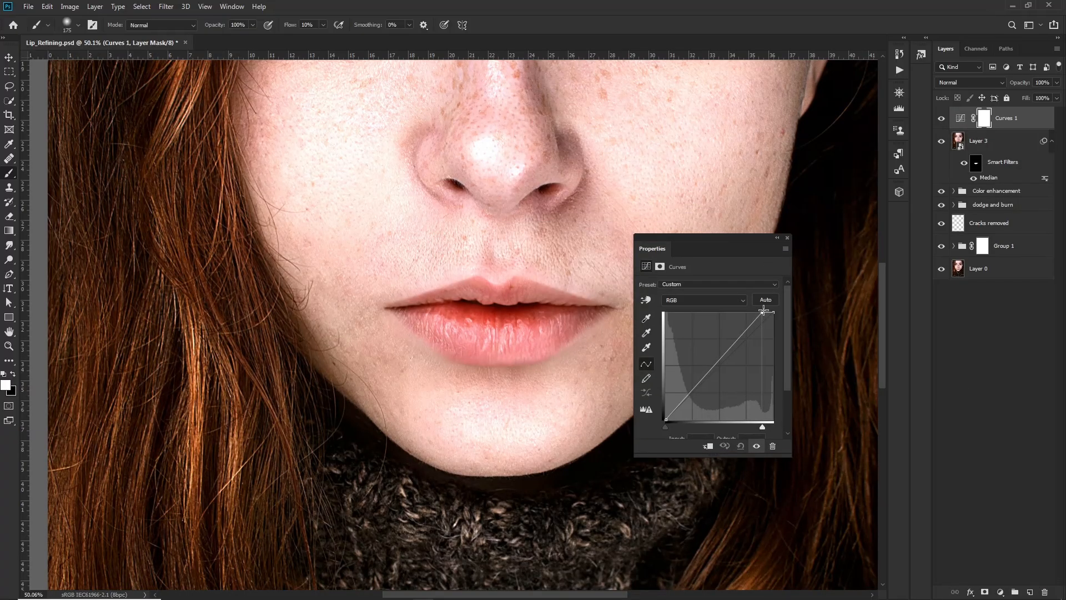
click(777, 239)
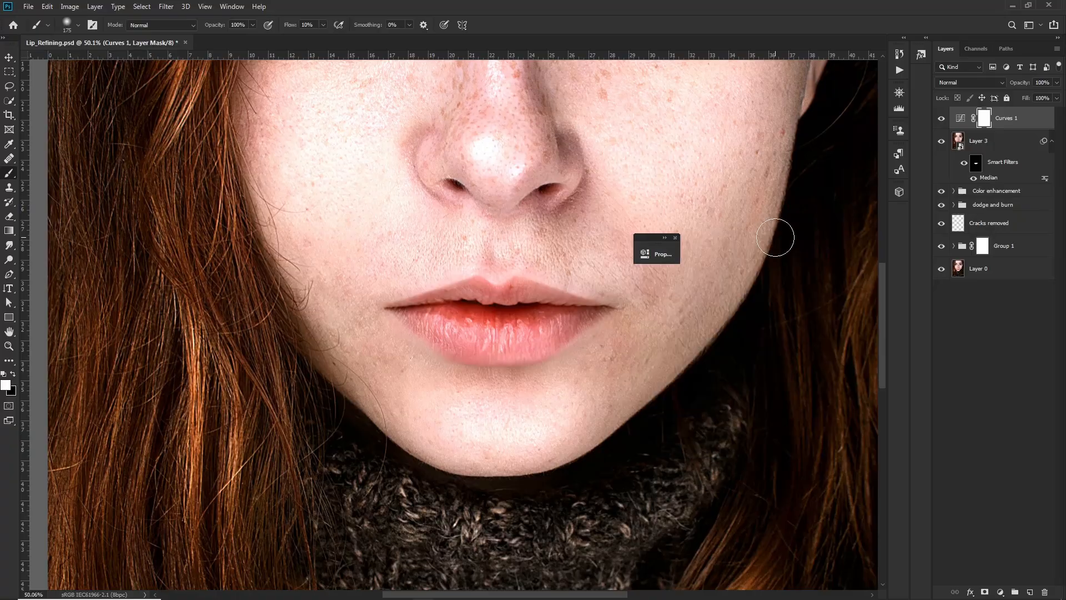
Step: Invert the Curves layer's mask to black and reduce the brush size to 90 px
key(ctrl+i)
scroll(514, 328, up, 5)
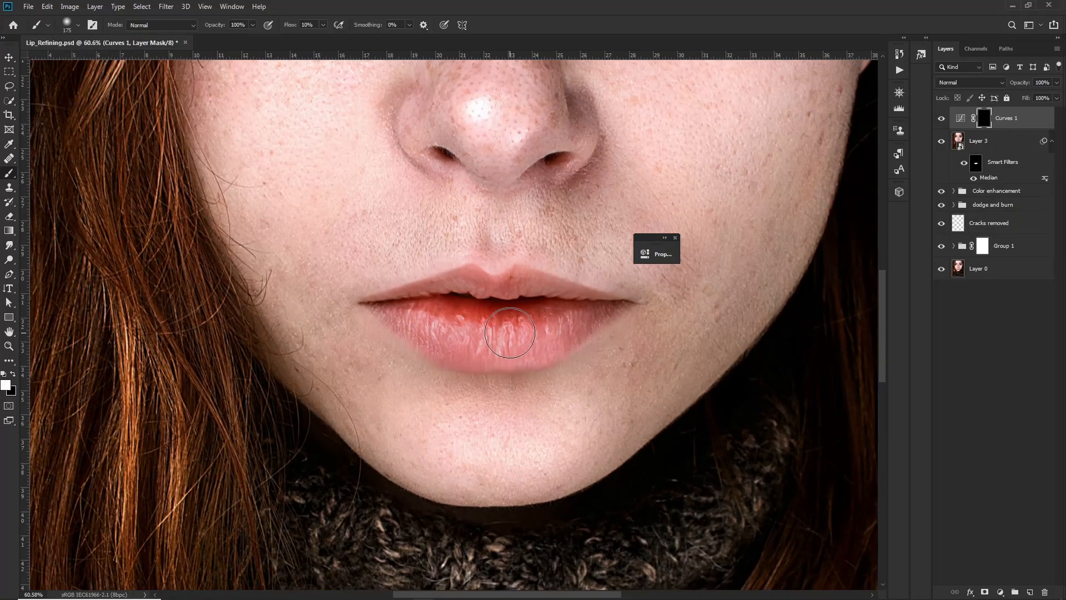
key(bracketleft)
key(bracketleft)
key(bracketleft)
key(bracketleft)
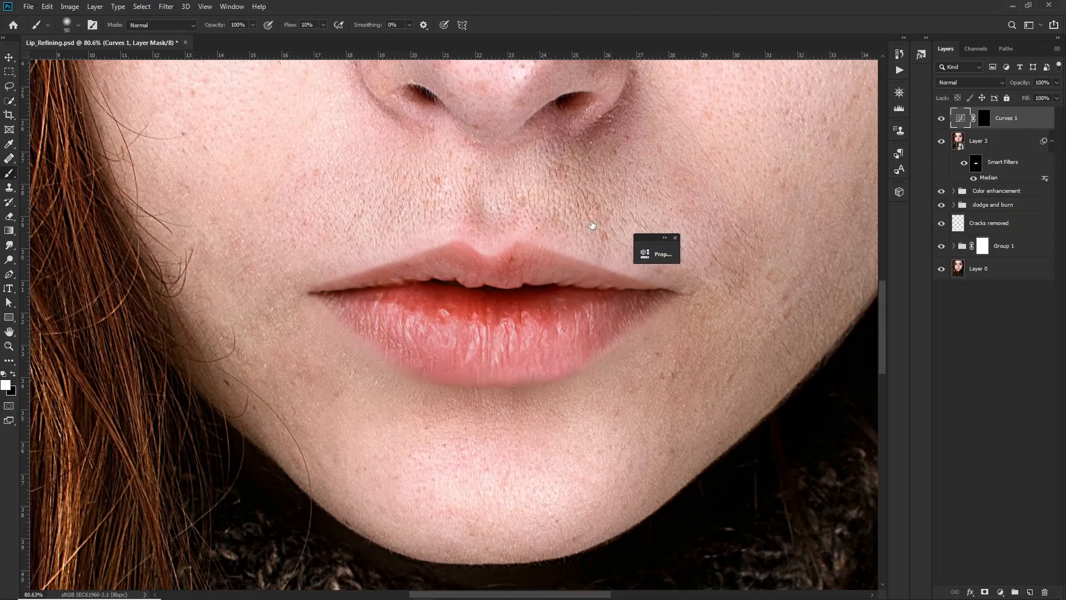
Step: Split the Curves layer's Underlying Layer black Blend If slider to 0 / 79 and select the layer's mask
key(alt)
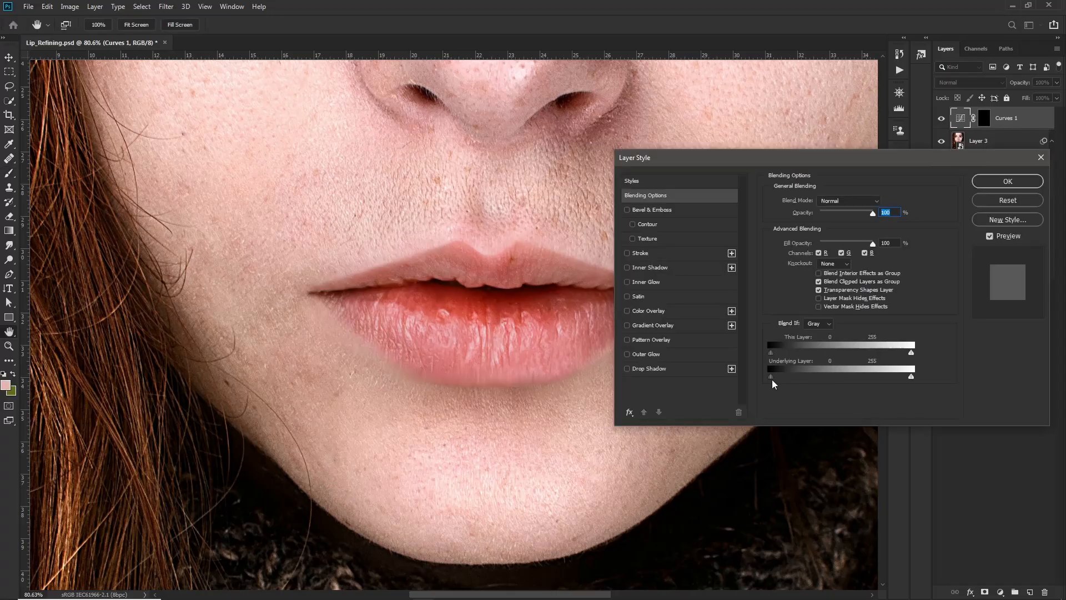
drag(776, 378, 816, 379)
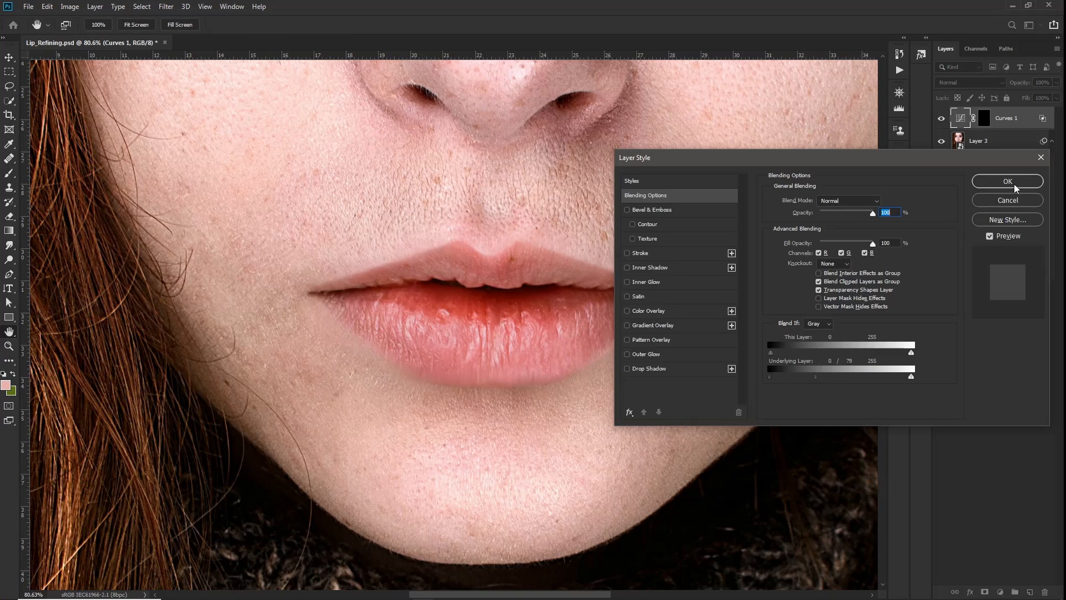
click(1008, 182)
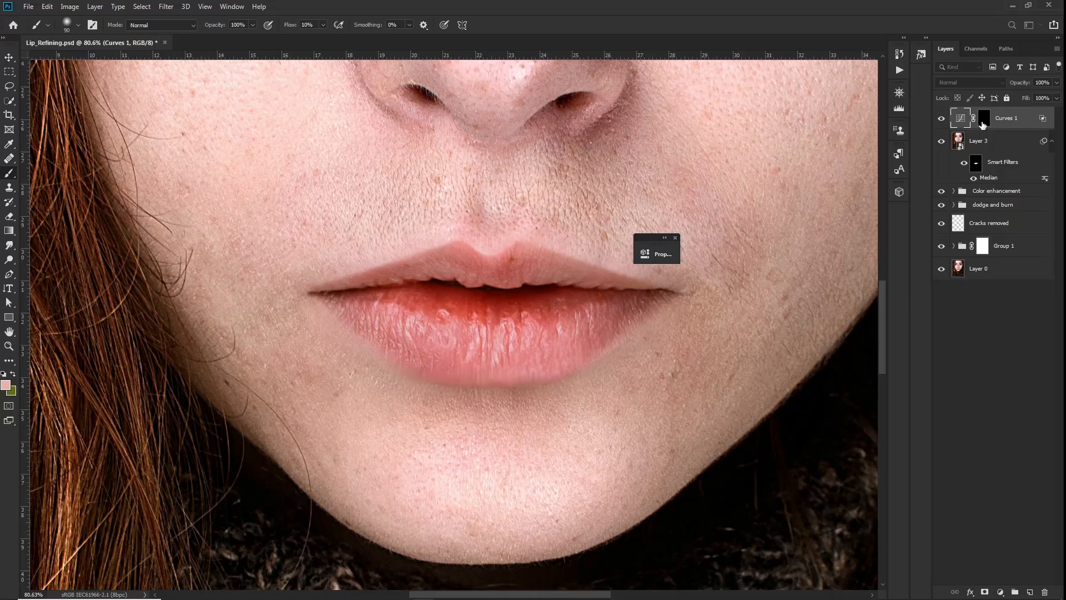
click(983, 123)
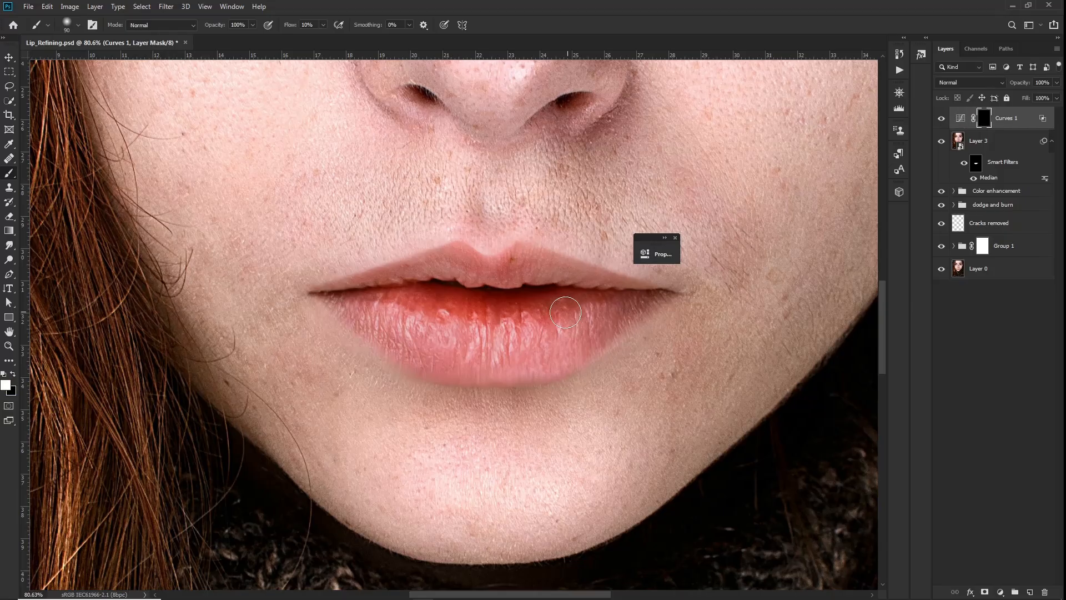
Step: Set the brush flow to 50% and paint white on the Curves mask across the lower lip
click(323, 25)
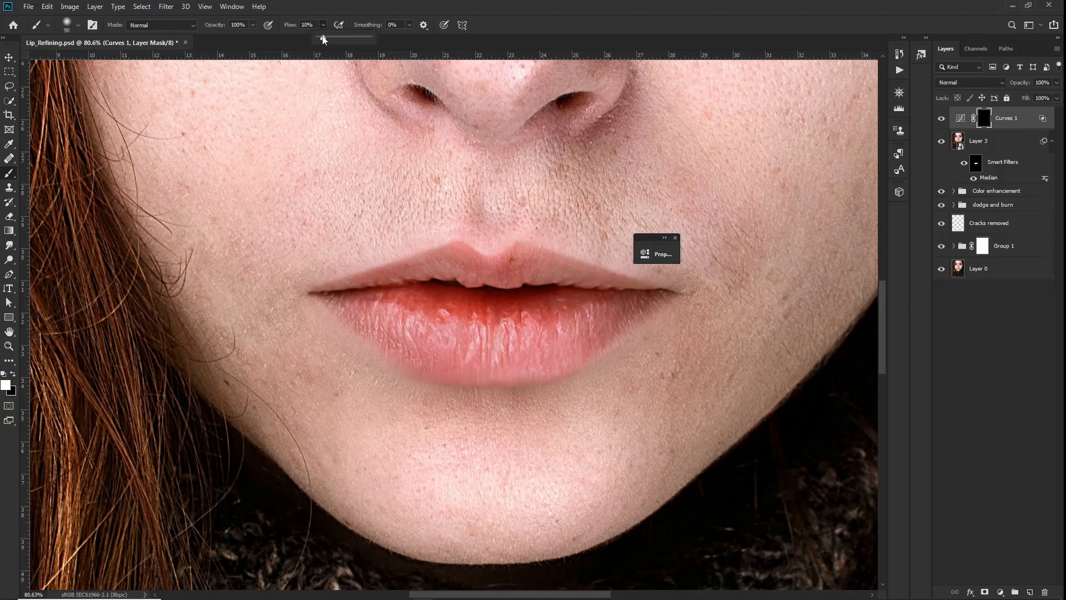
drag(316, 25, 239, 33)
text(50)
key(Return)
mouse_move(562, 331)
mouse_down()
mouse_move(473, 336)
mouse_move(386, 323)
mouse_up()
Step: Reduce the brush to 25 px and its flow to 10% for fine highlights along the lips' edges
key(bracketleft)
key(bracketleft)
key(bracketleft)
key(bracketleft)
key(bracketleft)
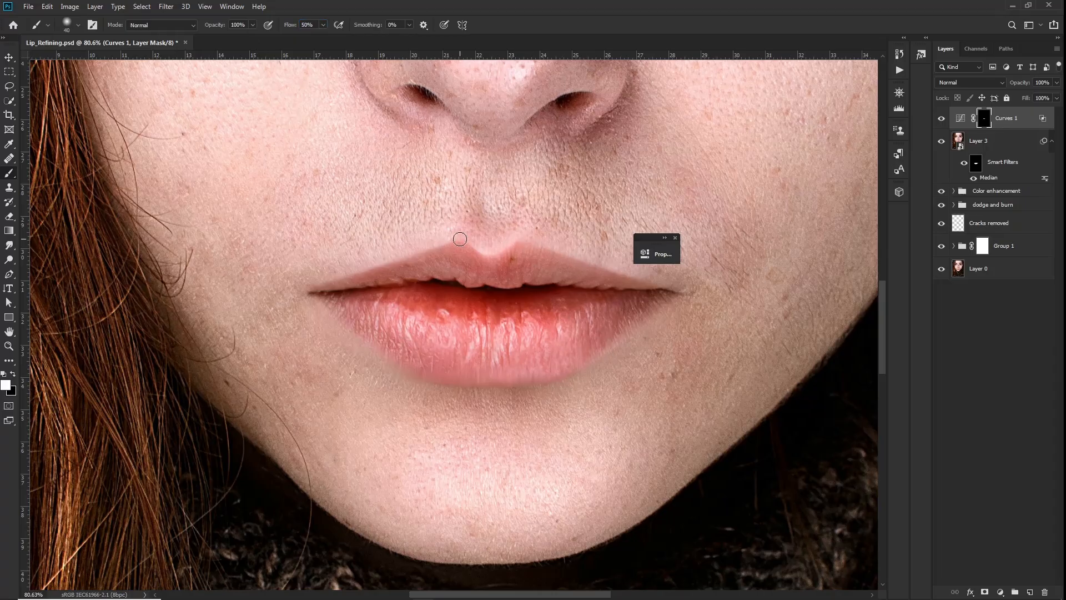
click(307, 25)
text(10)
key(Return)
scroll(485, 250, up, 3)
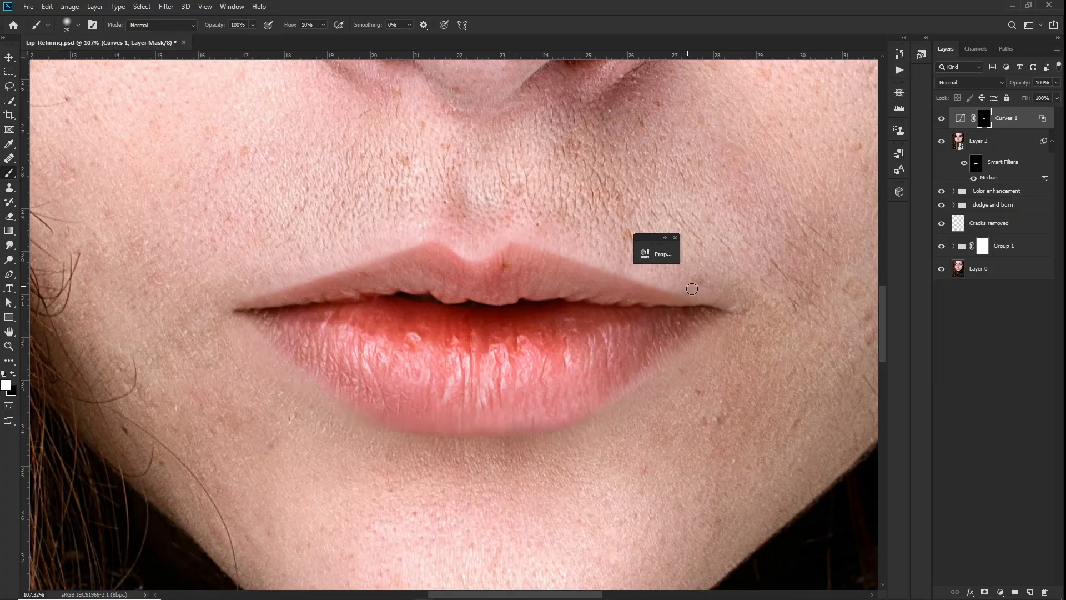
Step: Enlarge the brush to 45 px and lower its flow to 5% for softer lip highlights
key(bracketright)
key(bracketright)
key(shift+0)
key(shift+5)
scroll(502, 313, down, 1)
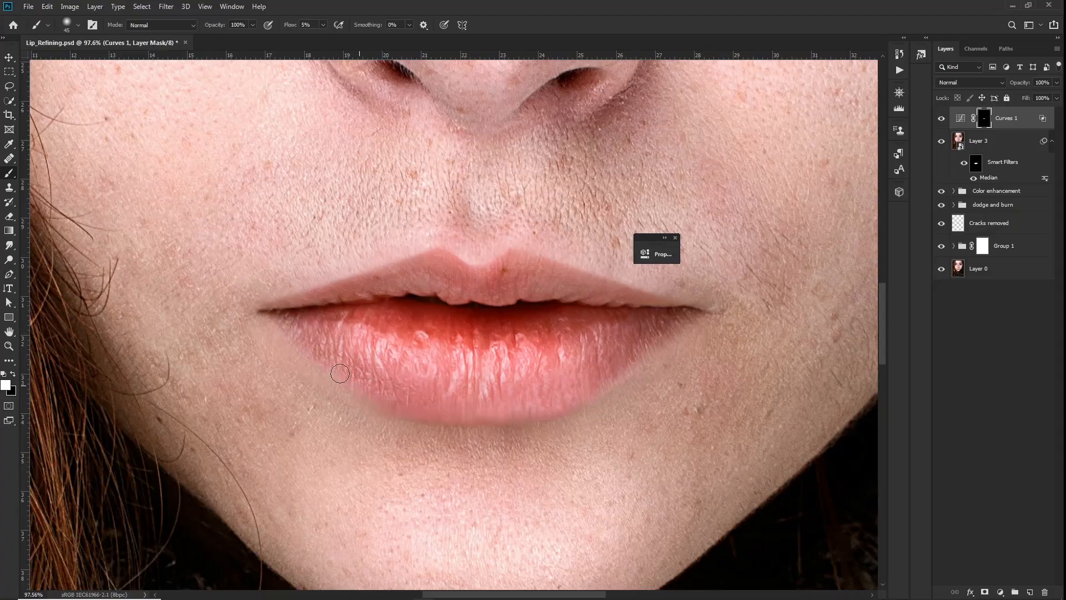
Step: Refine the lip highlights on the Curves mask with the brush at 30 px, finishing at 60 px
key(bracketright)
key(bracketleft)
key(bracketleft)
key(bracketleft)
scroll(355, 275, down, 6)
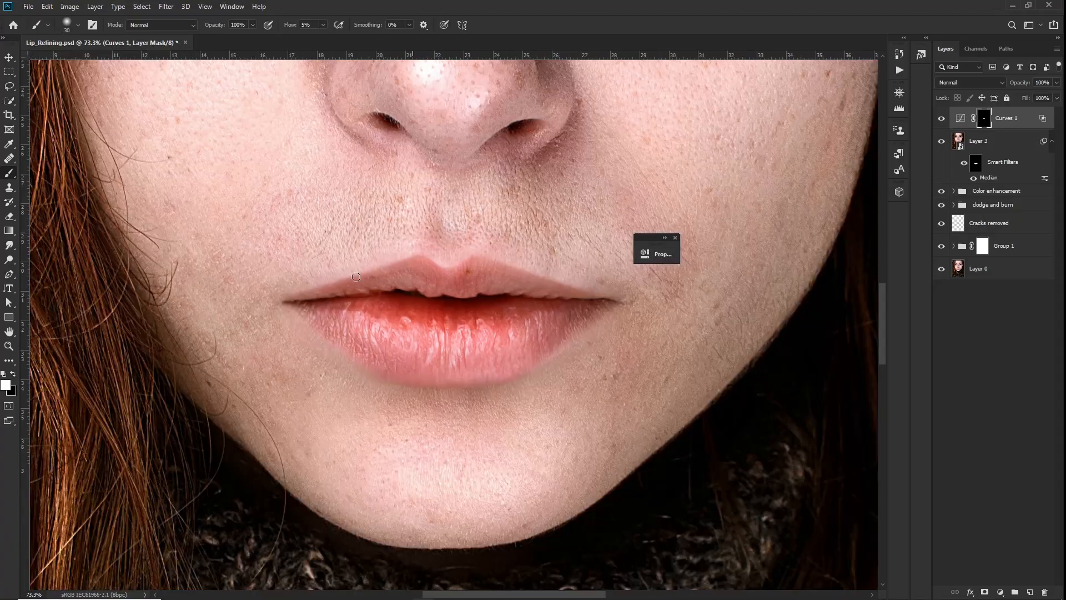
key(bracketright)
key(bracketright)
key(bracketright)
key(bracketright)
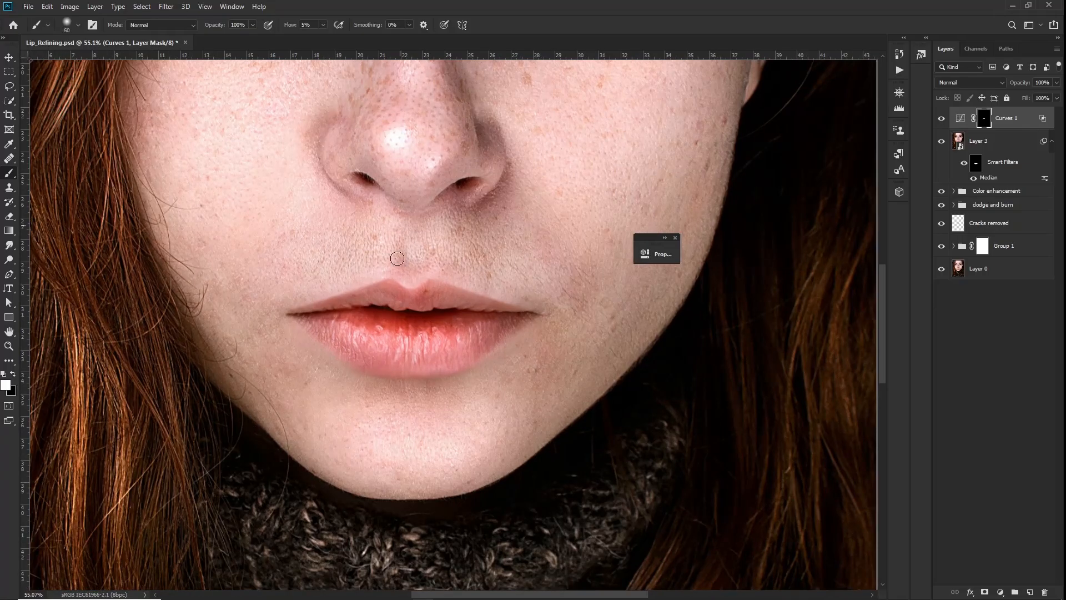
Step: Close the floating Properties panel and compare the retouched lips with the original Layer 0
click(676, 238)
scroll(561, 340, down, 1)
key(ctrl+0)
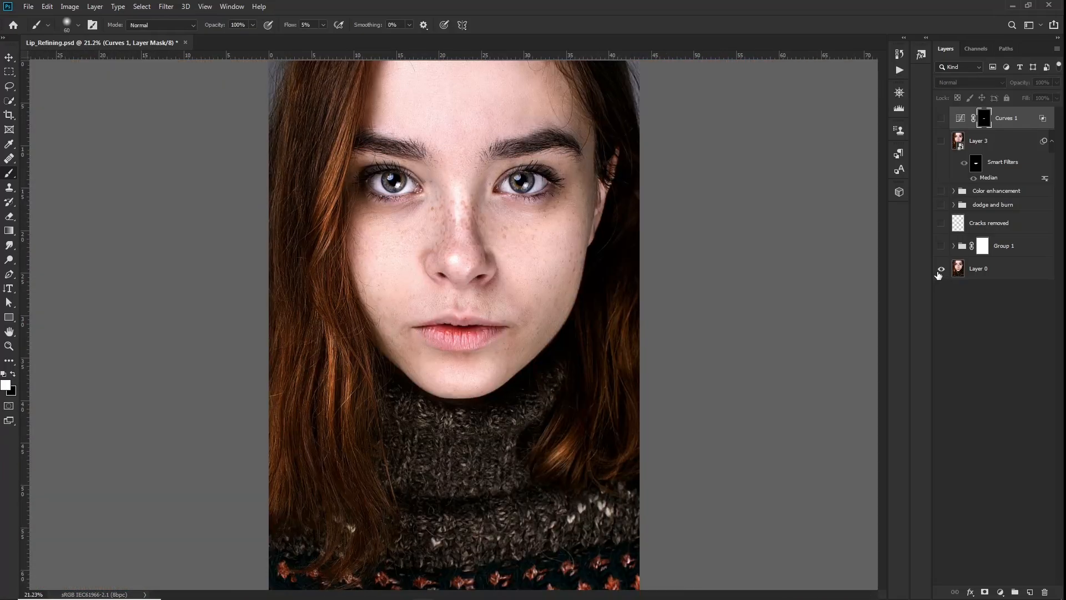
scroll(515, 309, up, 2)
scroll(514, 308, up, 3)
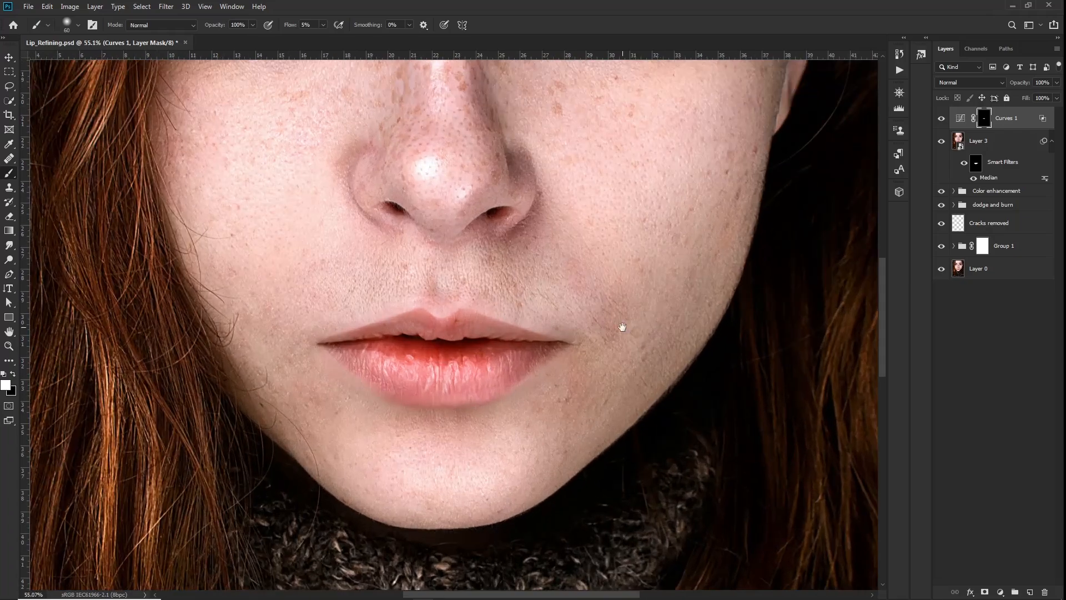
alt+click(940, 272)
alt+click(940, 272)
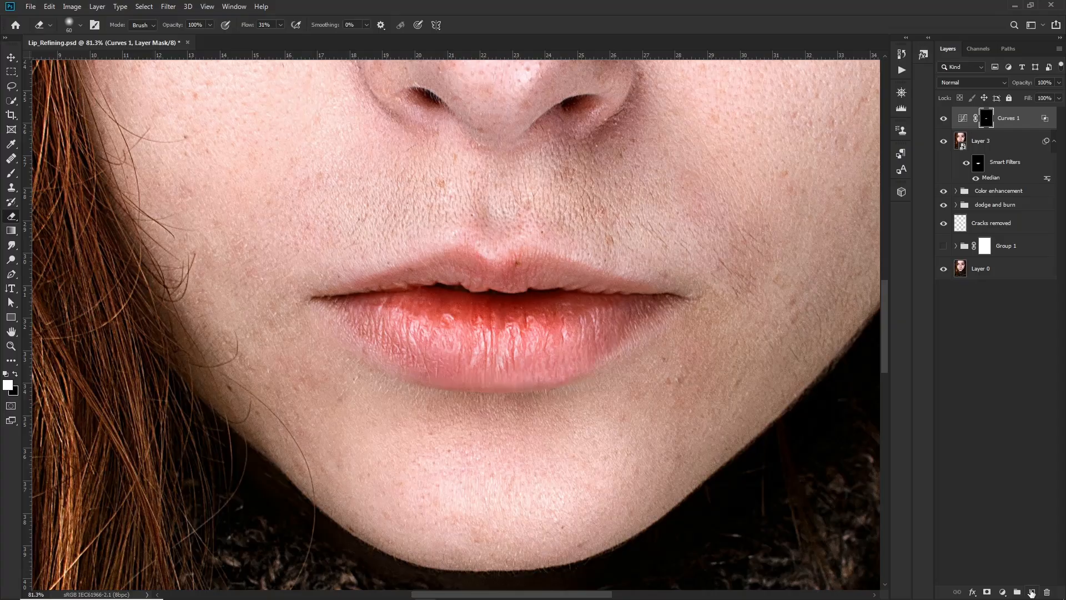
Step: Add a new top layer in Color Dodge mode and disable Transparency Shapes Layer in its blending options
click(1032, 593)
click(965, 85)
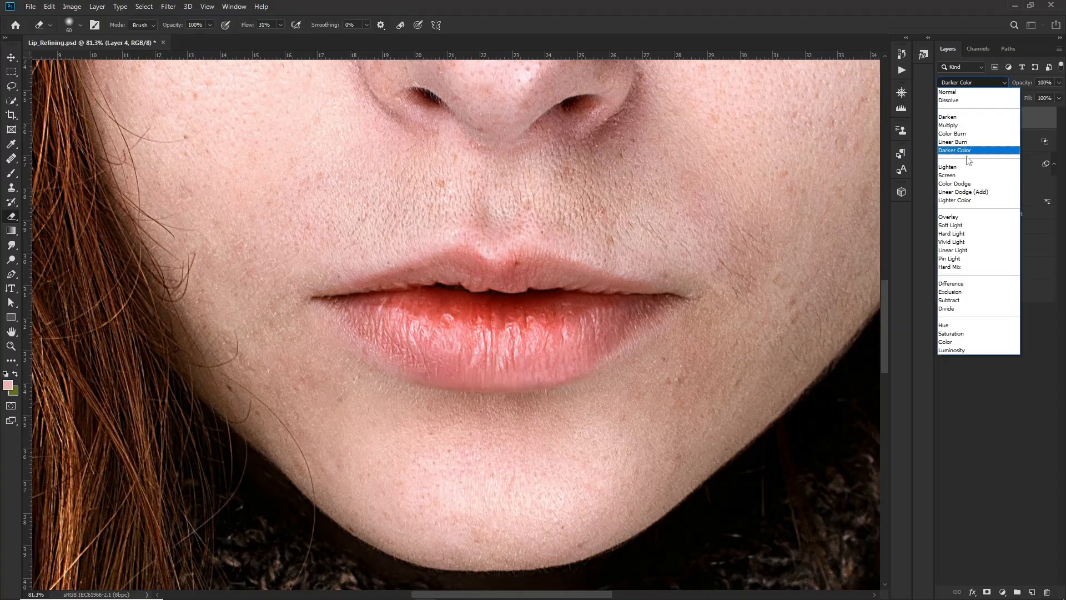
click(977, 177)
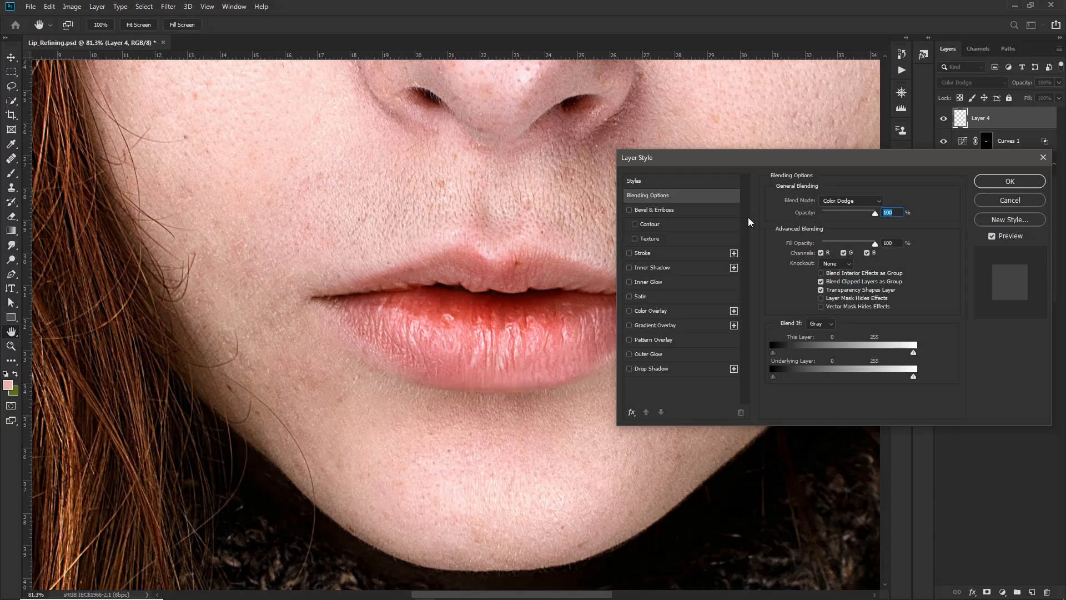
click(821, 290)
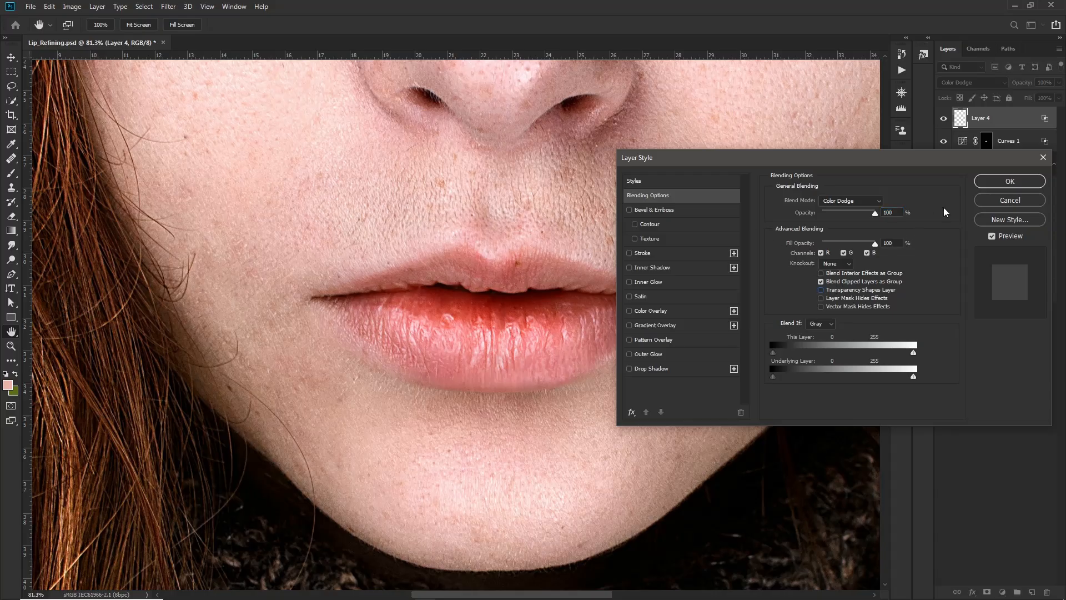
click(995, 184)
Step: Activate the Brush tool and set the foreground color to white, ffffff
key(e)
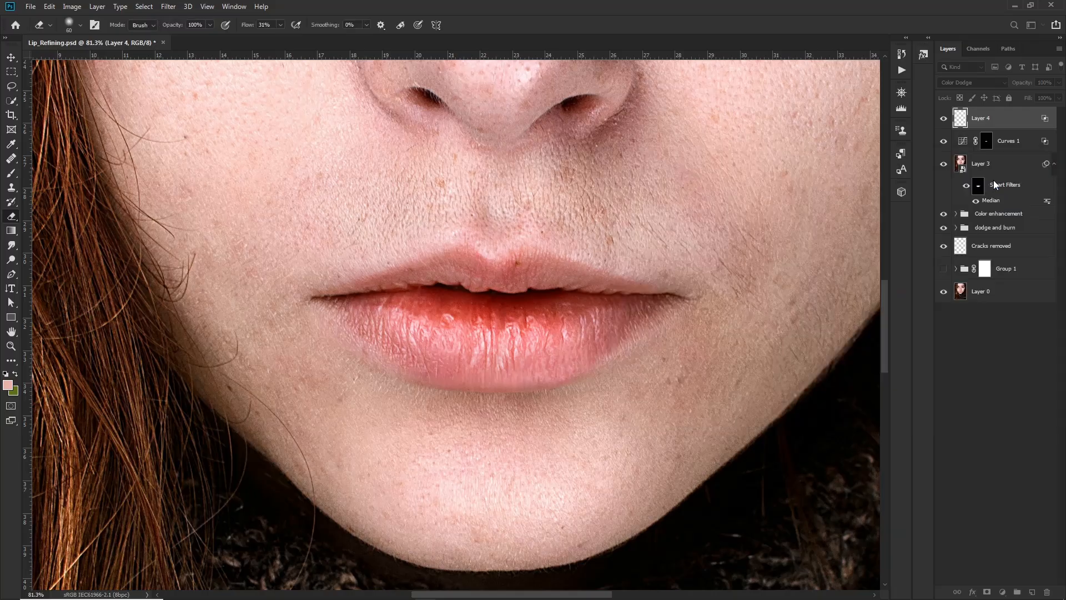
click(11, 173)
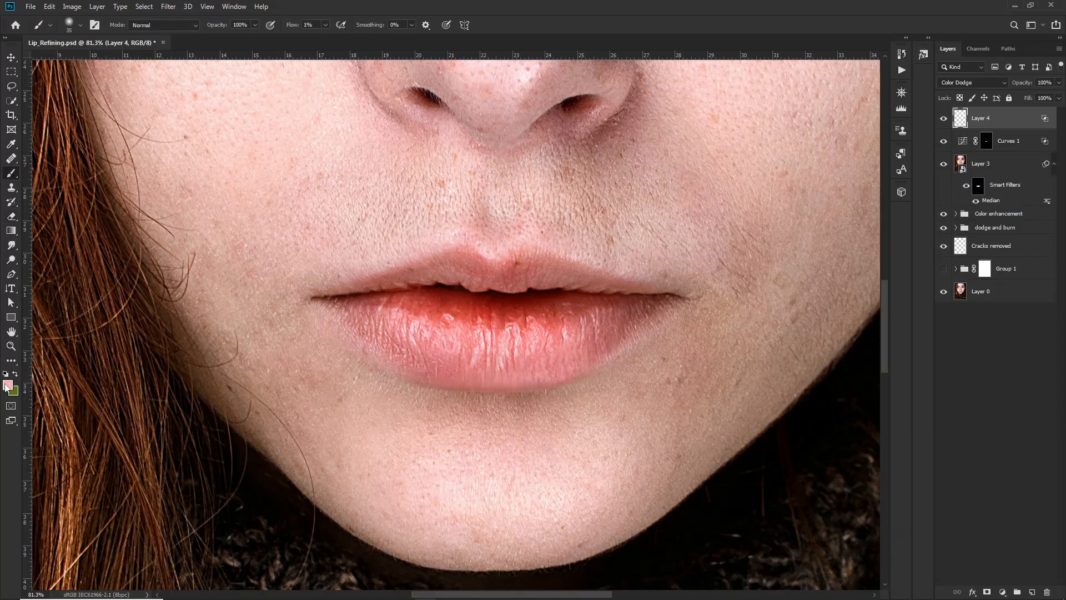
click(7, 385)
text(ffffff)
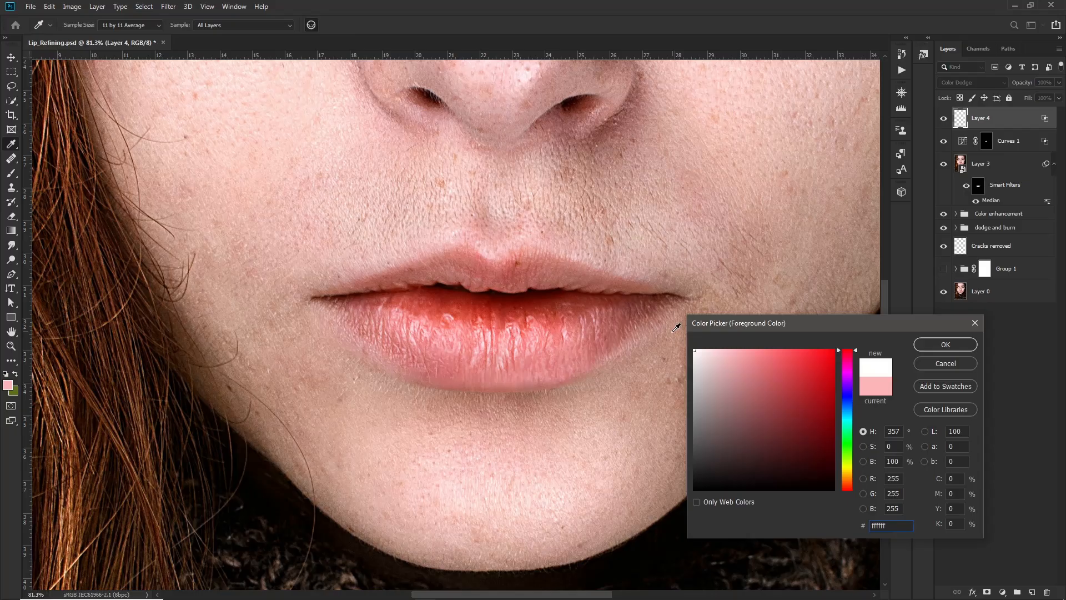
key(Return)
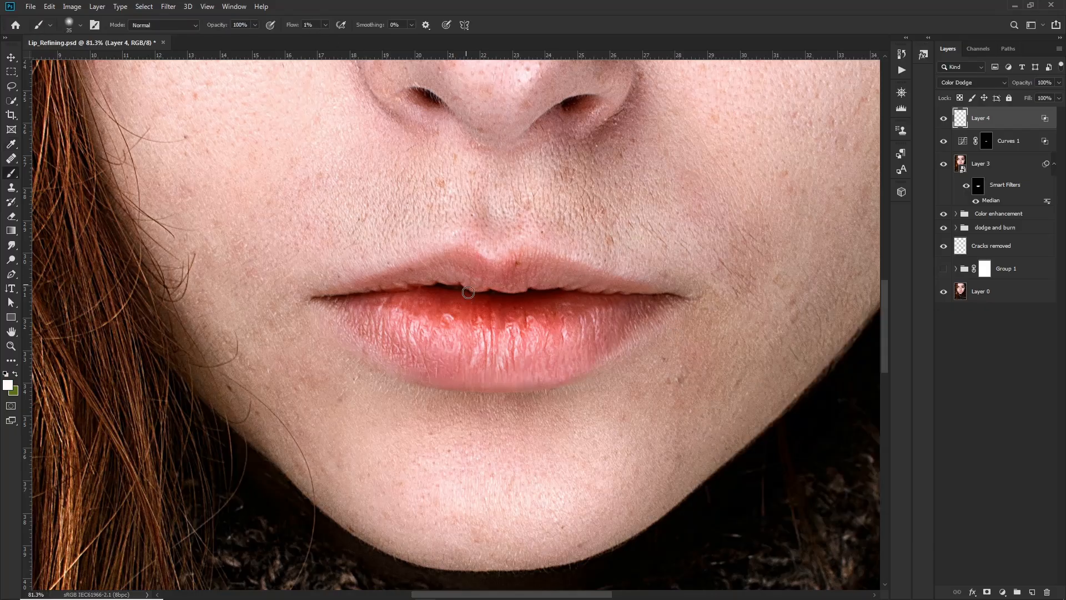
Step: Paint white highlights on the lower lip on Layer 4 at 1% flow, varying the brush size and finishing at 40 px
drag(532, 332, 543, 333)
key(bracketright)
key(bracketright)
key(bracketleft)
key(bracketleft)
key(bracketleft)
key(bracketleft)
key(bracketleft)
key(bracketright)
key(bracketright)
key(bracketright)
key(bracketright)
key(bracketright)
key(bracketleft)
key(bracketleft)
key(bracketleft)
key(bracketleft)
key(bracketright)
scroll(632, 345, down, 3)
Step: Lower the brush opacity to 43% and enlarge it to 80 px for softer highlights on Layer 4
key(4)
key(3)
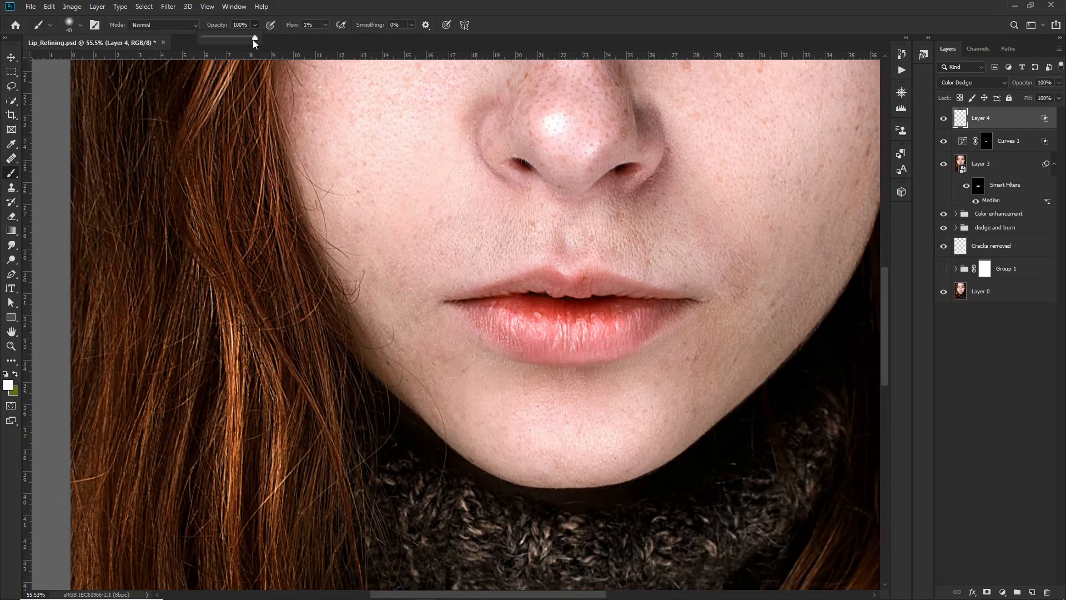
key(bracketright)
key(bracketright)
key(bracketright)
key(bracketright)
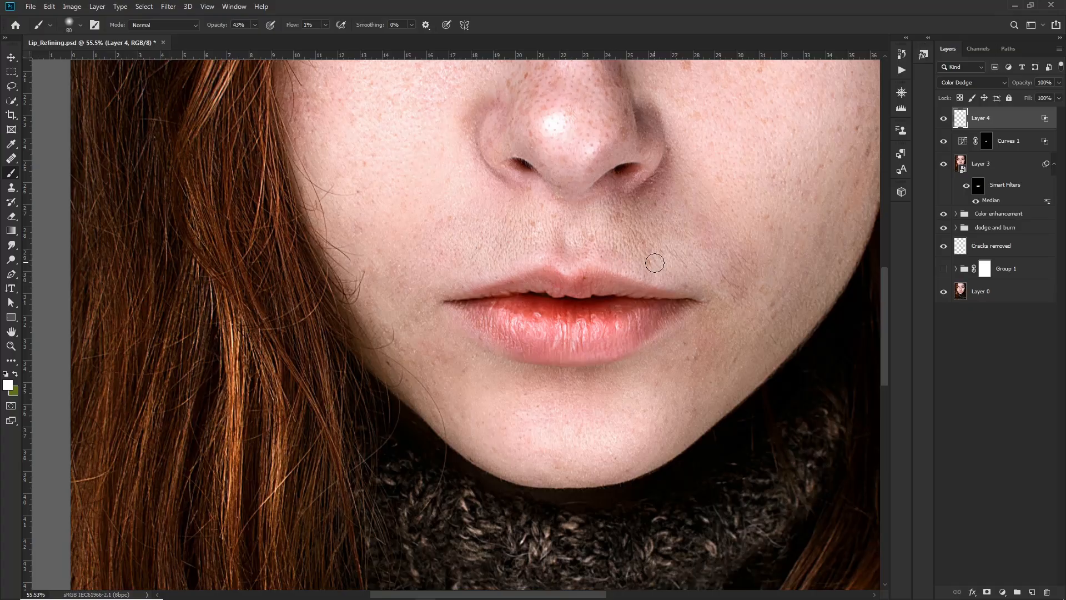
Step: Compare the retouched lips with the original Layer 0 up close and on the full portrait, restore all layers including Group 1, and save the document
scroll(654, 257, up, 2)
alt+click(944, 293)
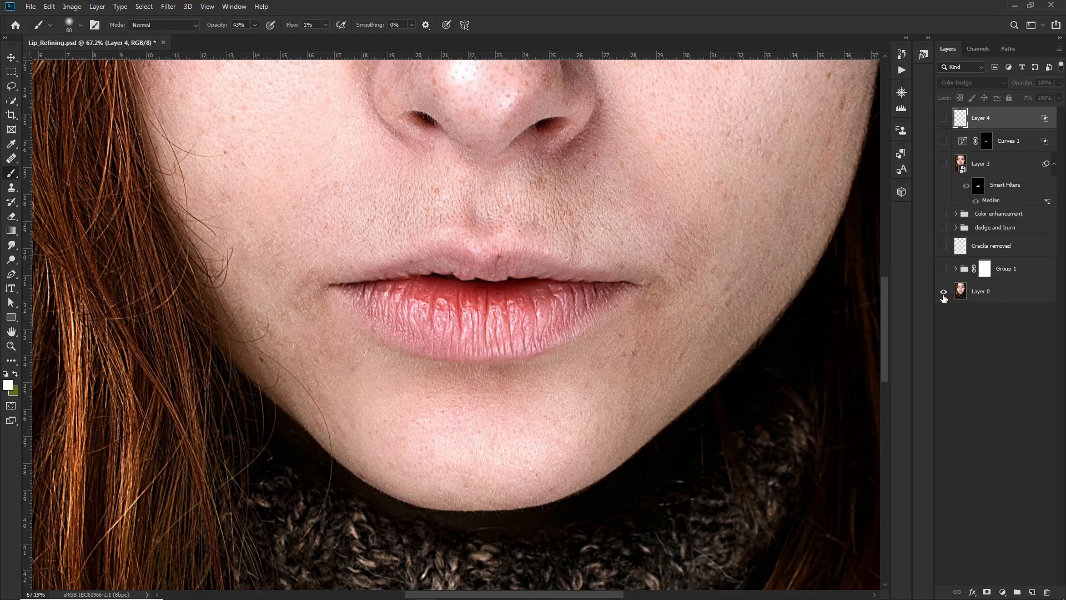
alt+click(943, 293)
scroll(581, 424, down, 6)
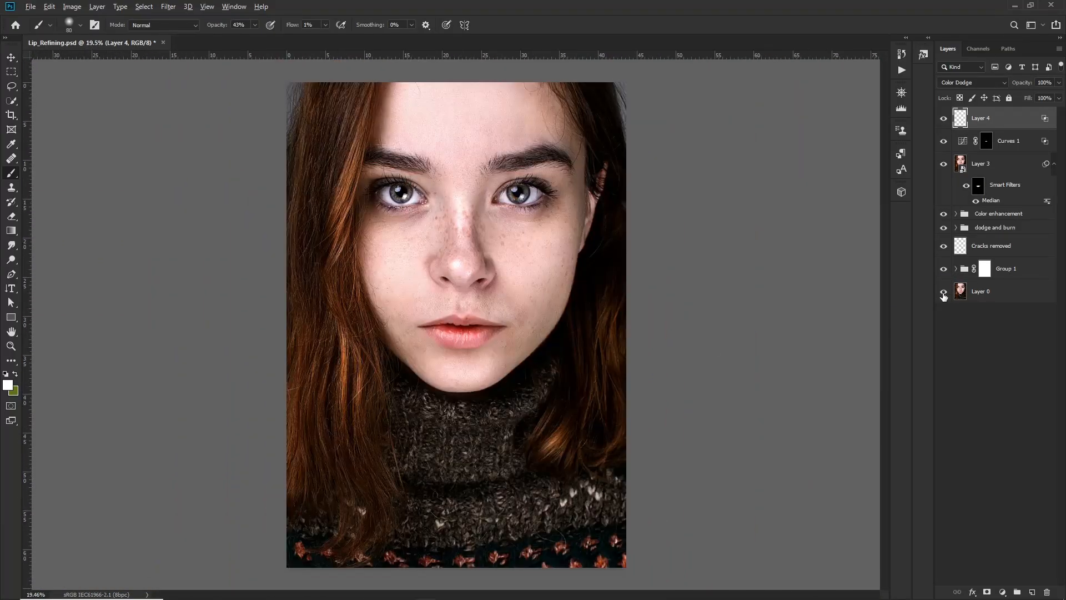
alt+click(943, 293)
alt+click(944, 293)
key(ctrl+s)
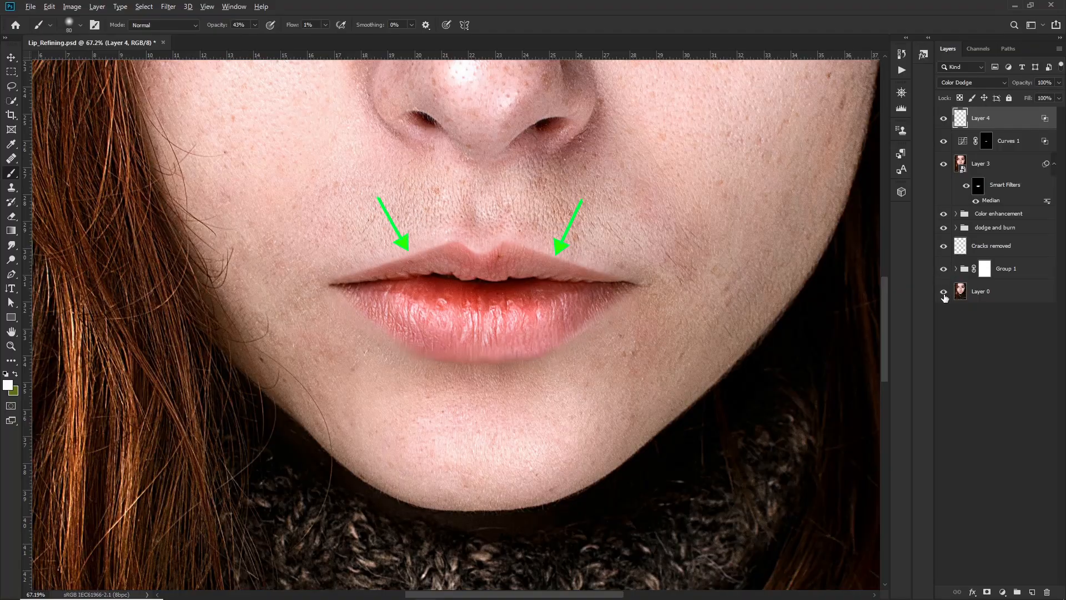
alt+click(943, 295)
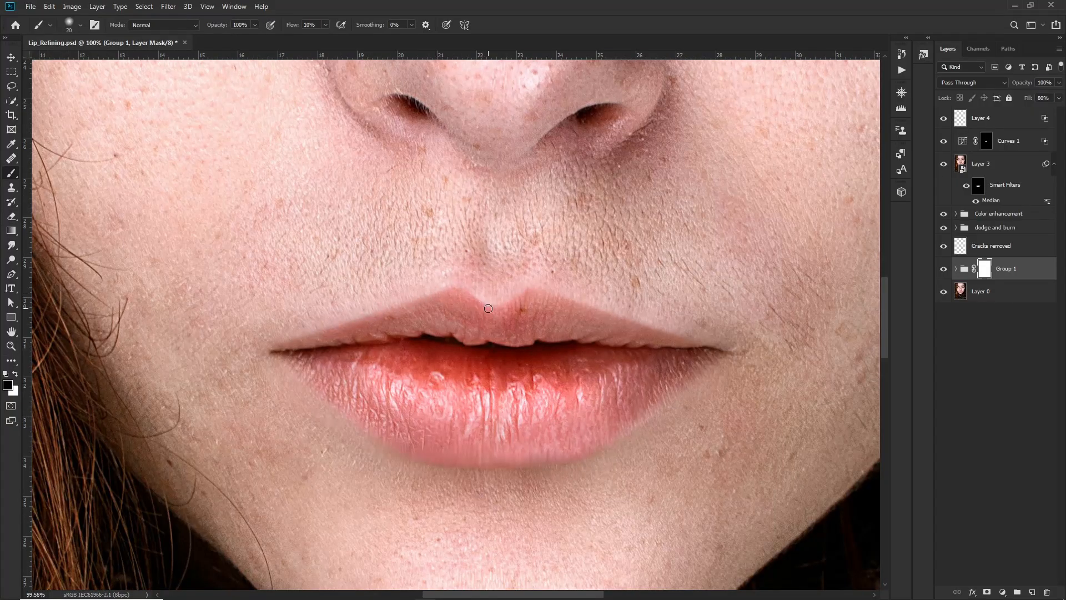
Step: Paint black on Group 1's mask along the upper lip edge with a 25 px brush at 30% flow
drag(325, 26, 347, 42)
scroll(628, 325, up, 1)
key(shift+3)
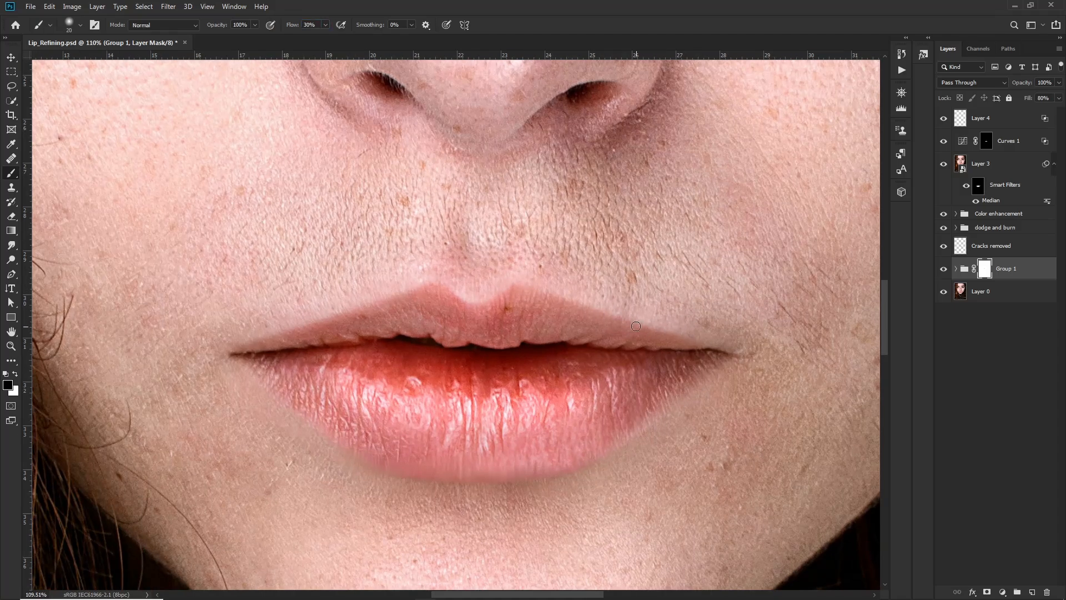
key(bracketright)
drag(451, 273, 455, 272)
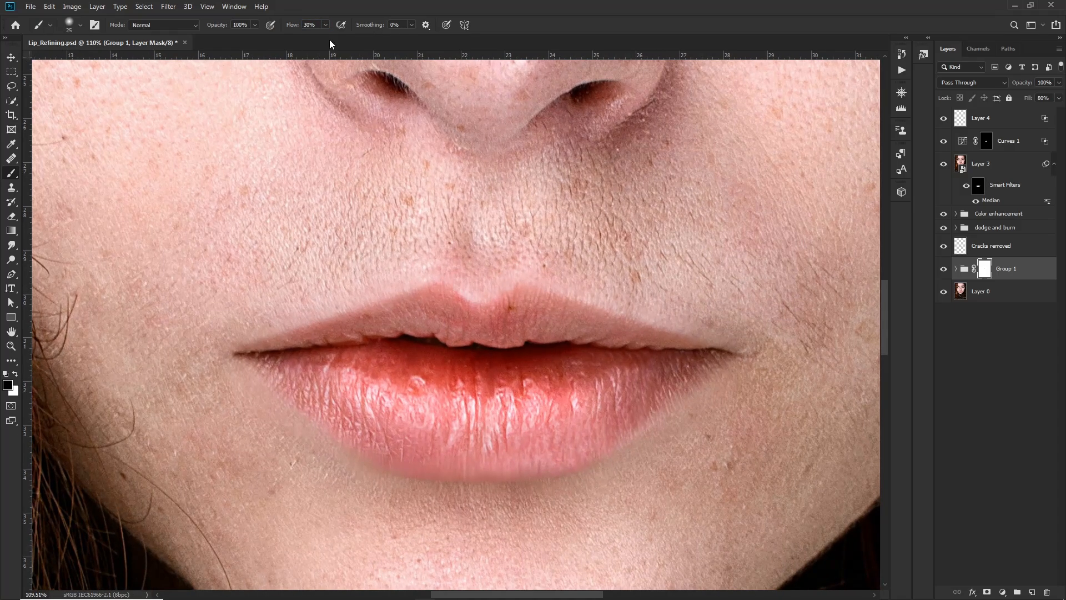
Step: Reduce the brush flow to 20% and refine the lip edges on Group 1's mask, finishing at 25 px
key(shift+2)
key(bracketleft)
key(bracketleft)
scroll(392, 314, down, 3)
scroll(556, 425, up, 4)
key(bracketright)
key(bracketright)
scroll(508, 436, down, 4)
Step: Lower Group 1's fill to 49% and check the lip reshaping by toggling the group's visibility
click(946, 270)
click(947, 270)
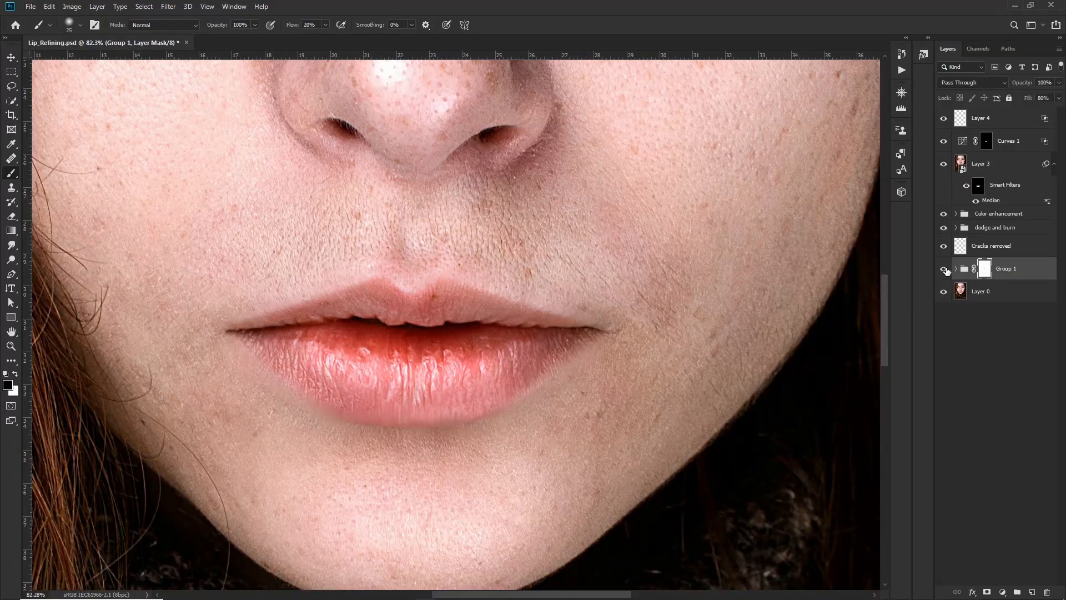
scroll(739, 355, down, 7)
scroll(587, 328, up, 8)
drag(1027, 101, 1008, 100)
scroll(738, 351, down, 7)
click(943, 271)
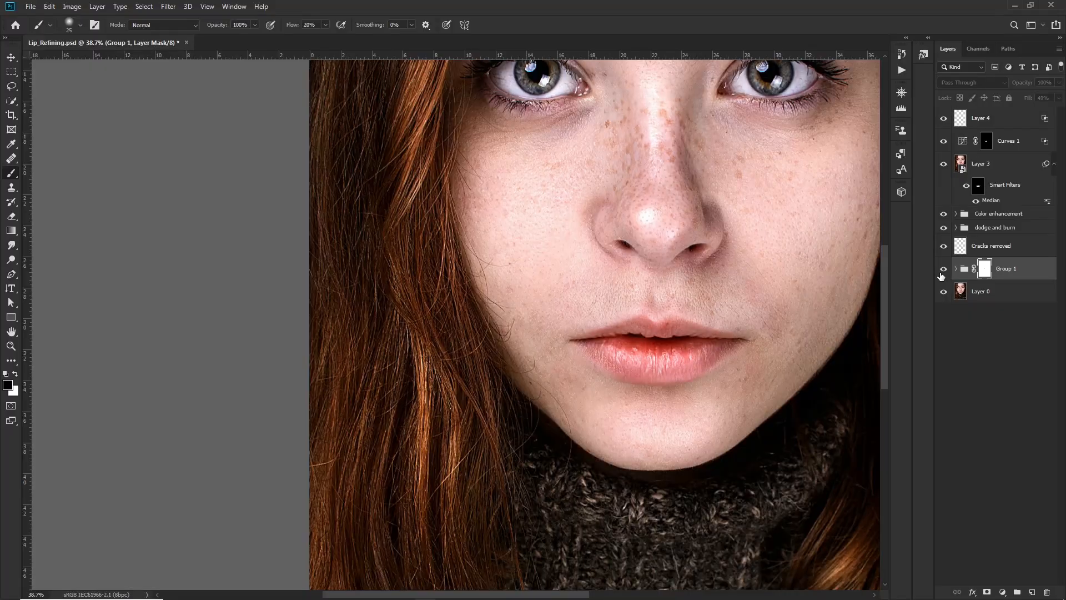
click(942, 271)
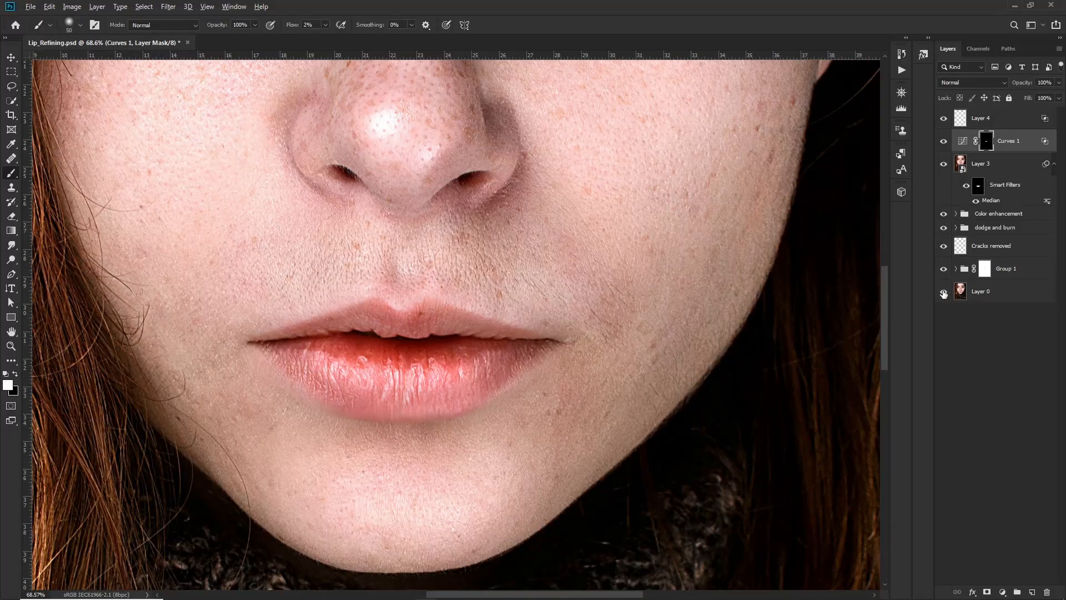
Step: Compare the retouched lips with the original Layer 0 and open the brush flow setting for the Curves 1 mask
alt+click(944, 294)
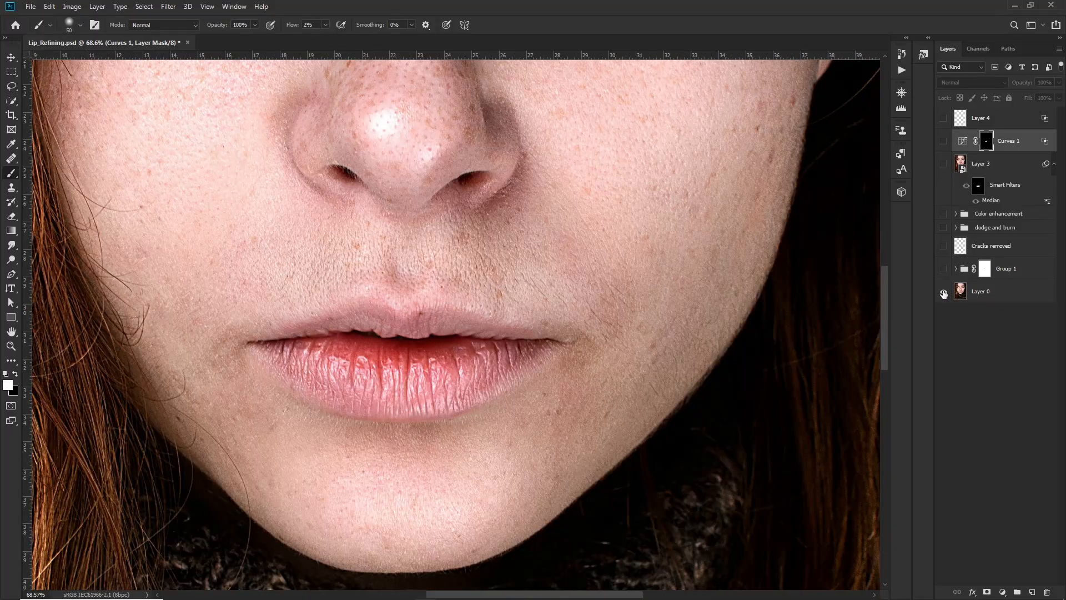
alt+click(944, 294)
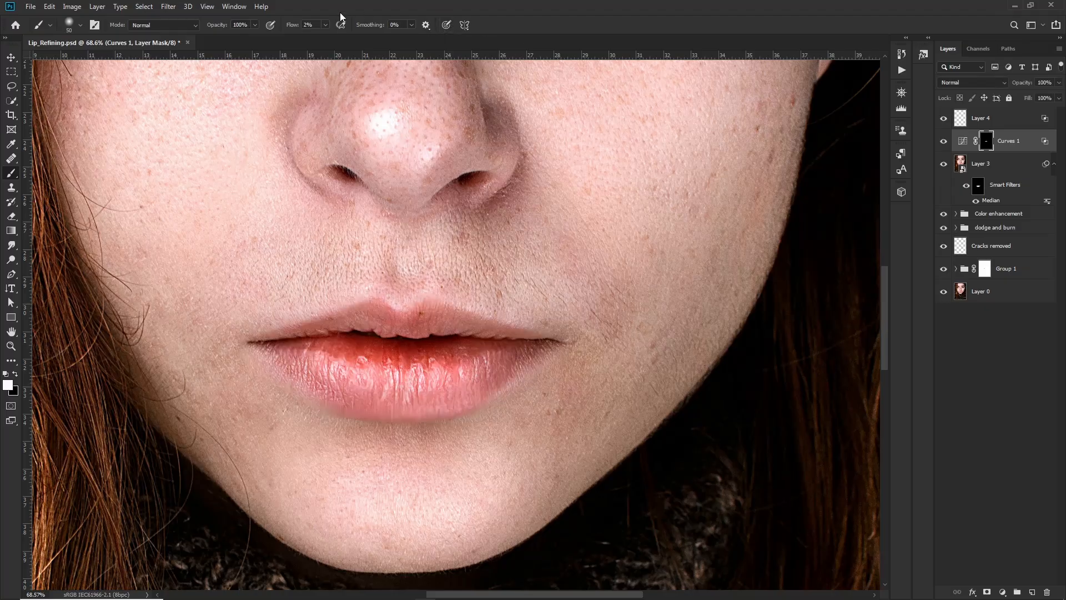
click(328, 25)
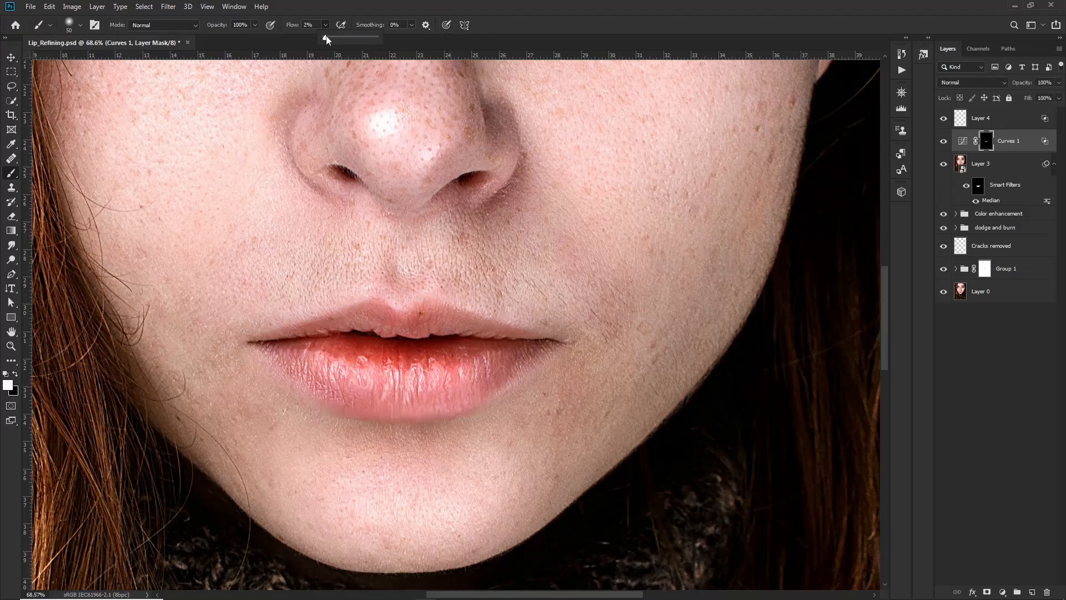